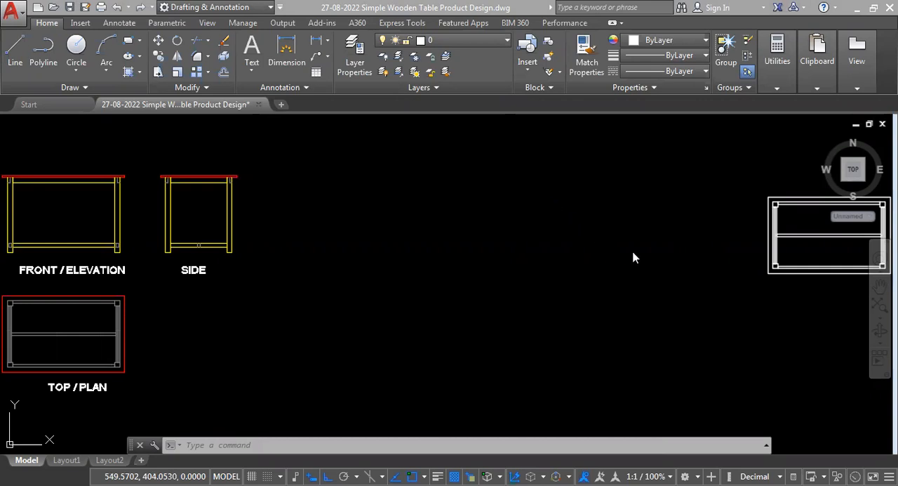
- Examine the table's front, side and top views, including the lower rail and its hidden joint lines
scroll(707, 252, down, 3)
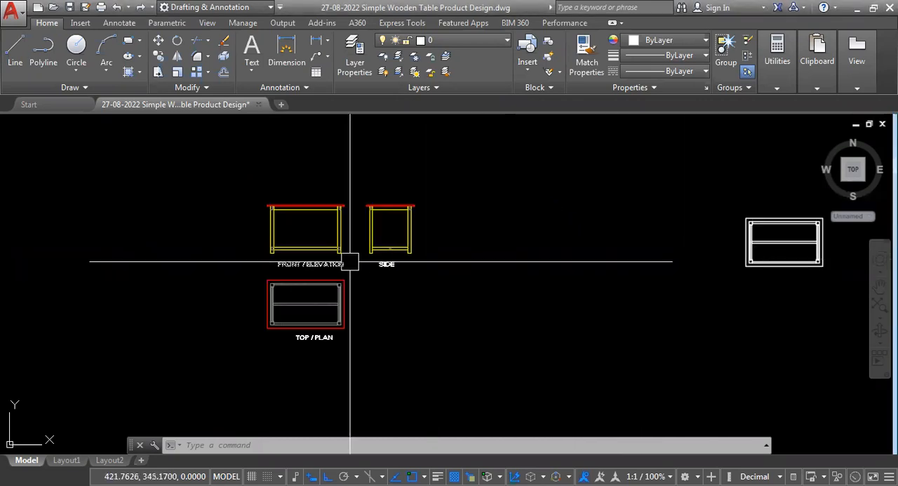
scroll(314, 253, up, 3)
scroll(393, 256, up, 8)
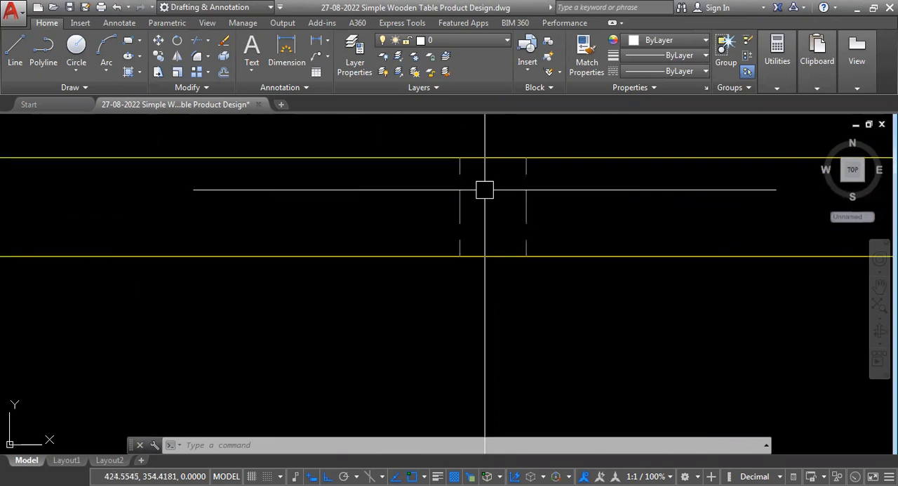
scroll(590, 271, down, 3)
scroll(219, 262, up, 4)
scroll(528, 315, down, 2)
scroll(528, 315, down, 3)
scroll(461, 290, down, 3)
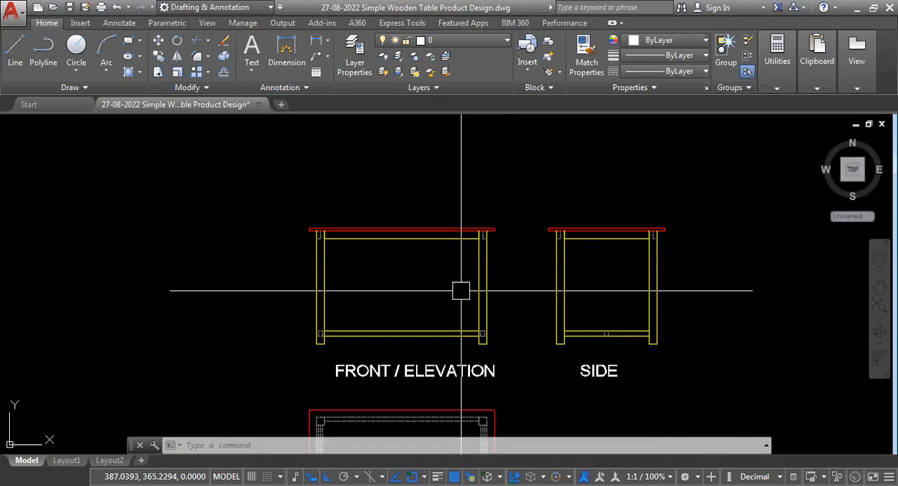
scroll(423, 385, up, 4)
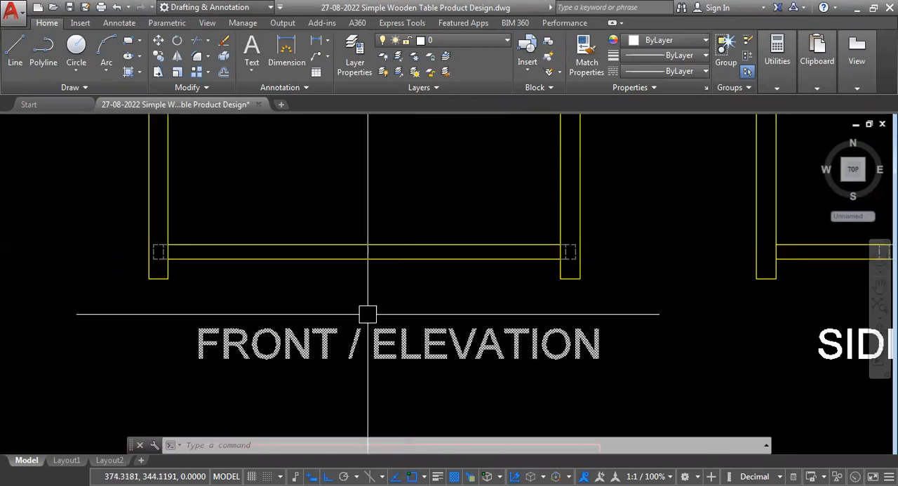
scroll(361, 353, down, 6)
scroll(369, 353, up, 2)
scroll(401, 327, down, 7)
scroll(403, 327, up, 3)
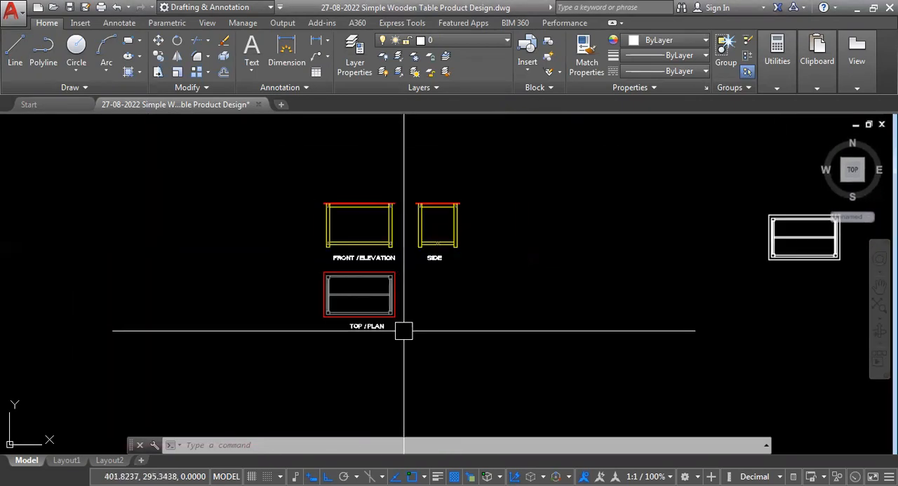
scroll(411, 254, up, 5)
scroll(411, 355, down, 3)
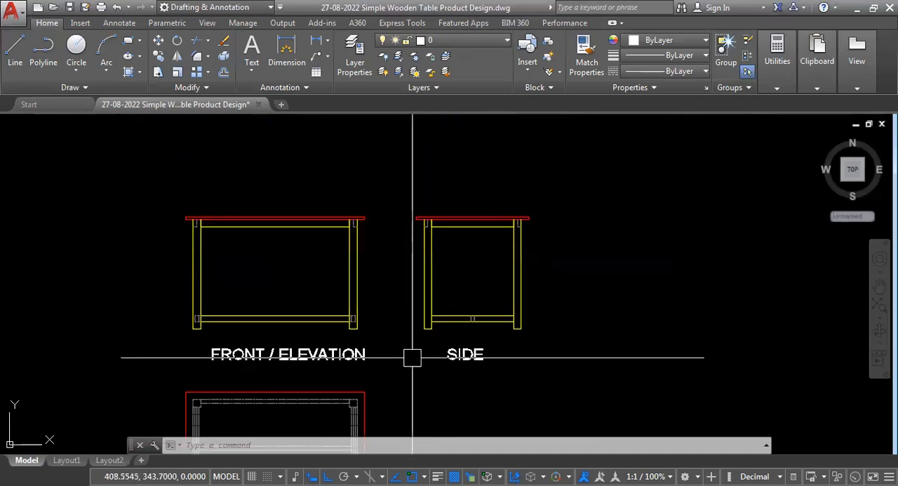
- Try a linear dimension on the table drawing and erase it
text(DLI)
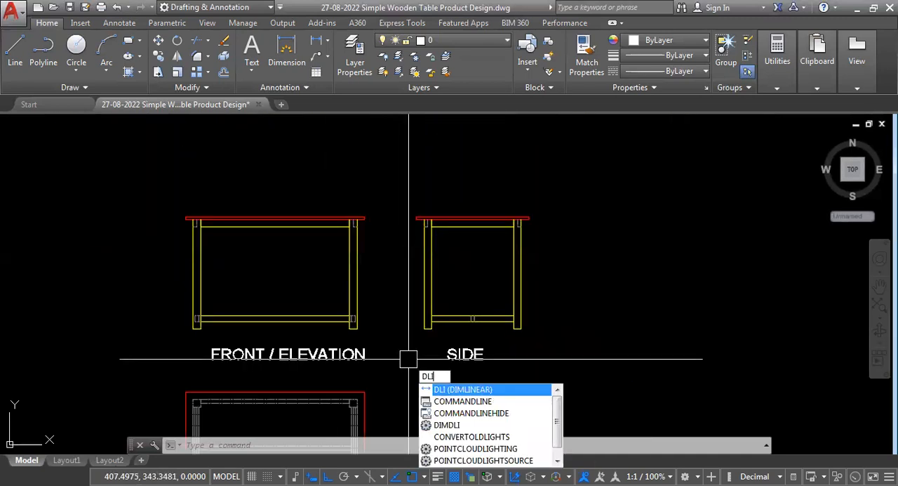
key(Return)
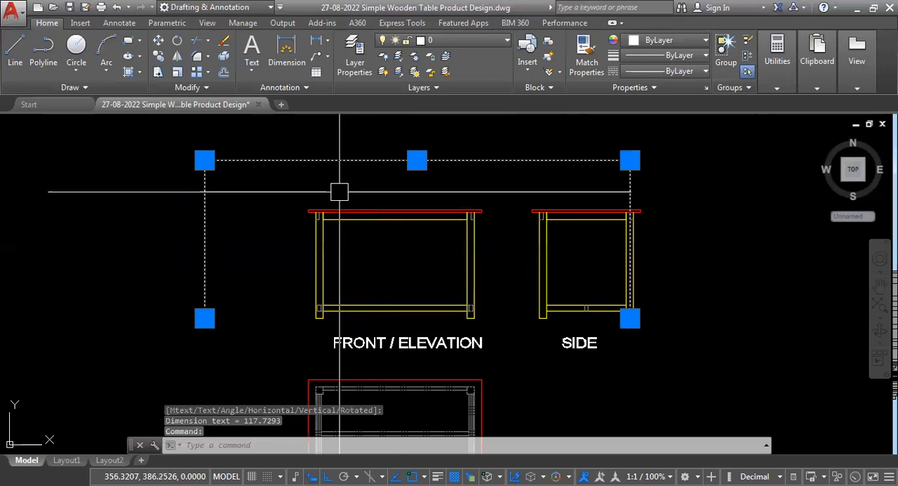
key(Delete)
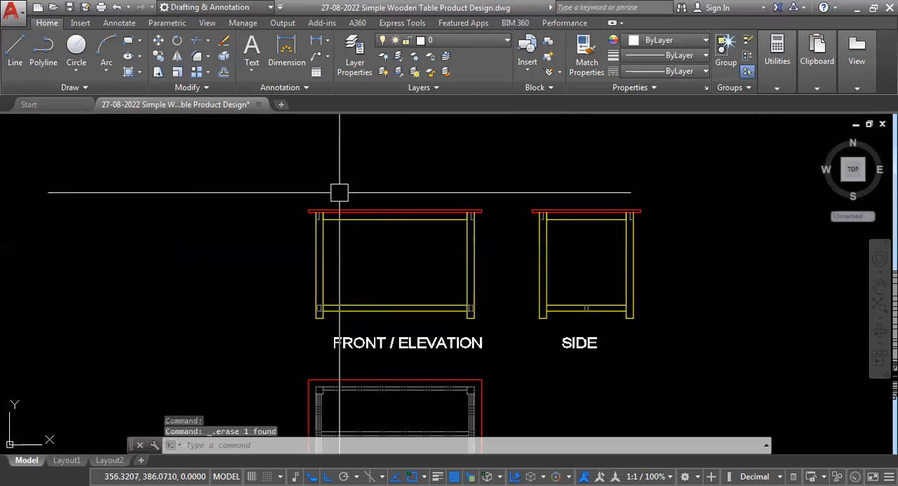
- Inspect the front elevation's tabletop, upper rail, legs and lower rail joints alongside the side view
scroll(340, 191, down, 4)
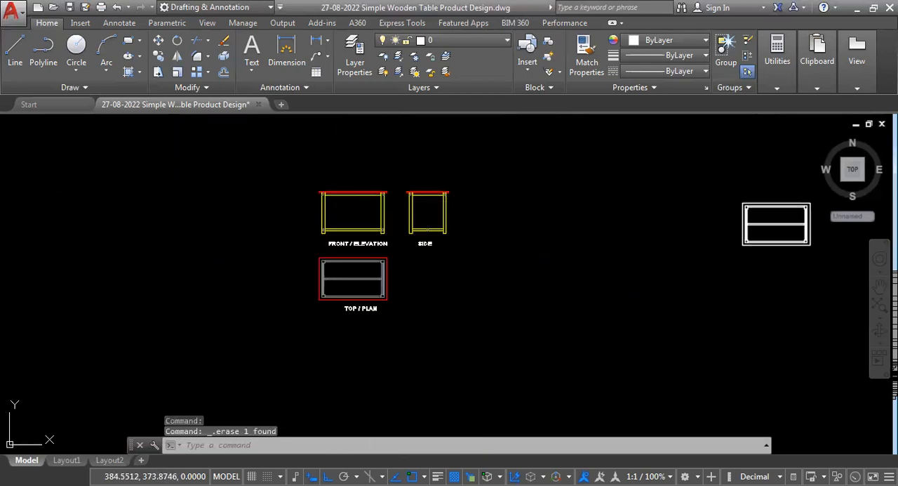
middle_click(371, 202)
middle_click(370, 203)
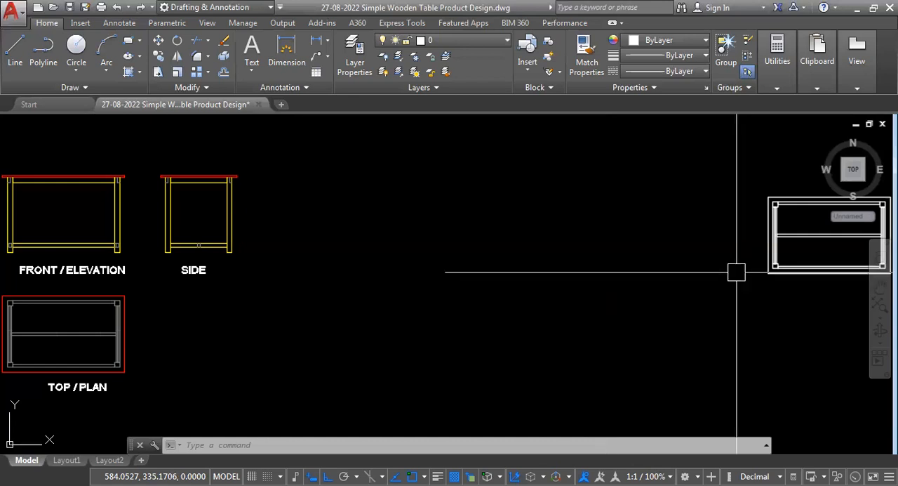
scroll(690, 249, down, 2)
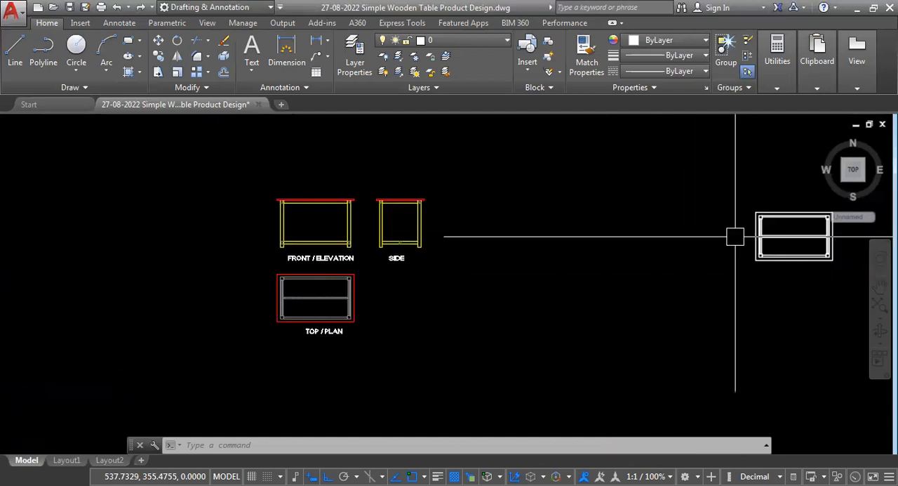
scroll(302, 261, up, 2)
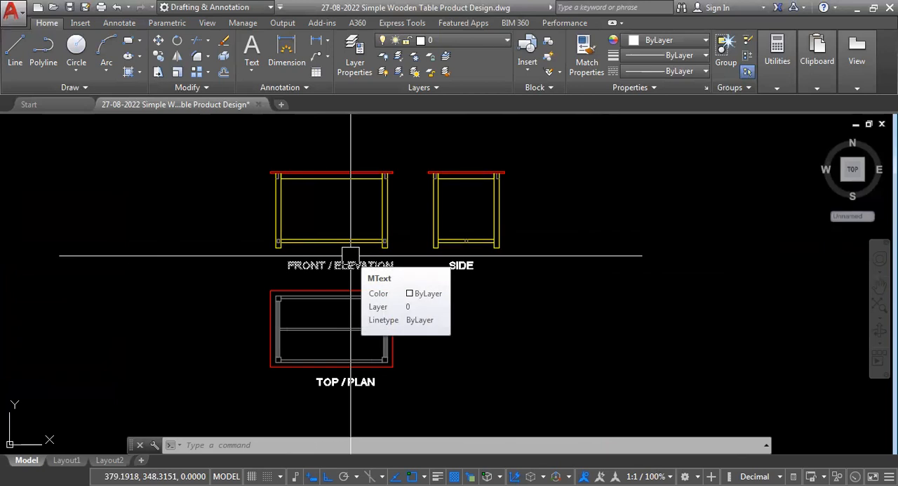
scroll(315, 149, up, 3)
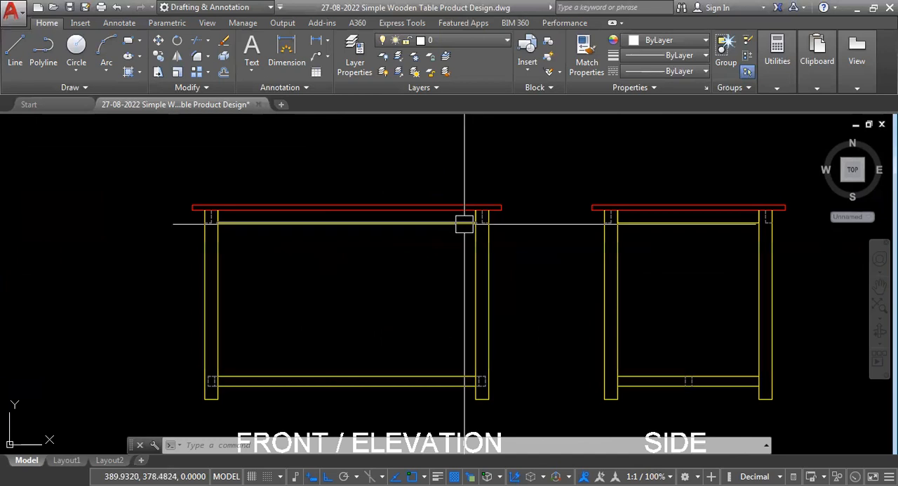
scroll(464, 223, up, 5)
scroll(506, 240, down, 5)
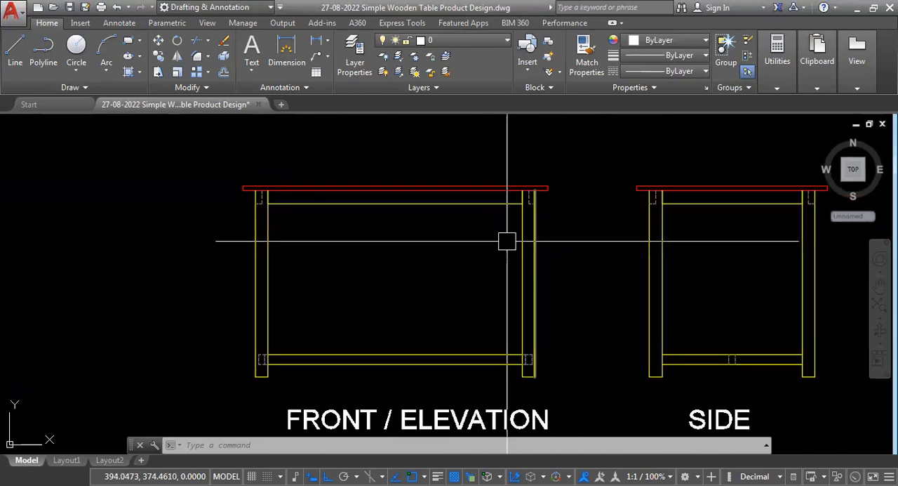
scroll(263, 375, up, 4)
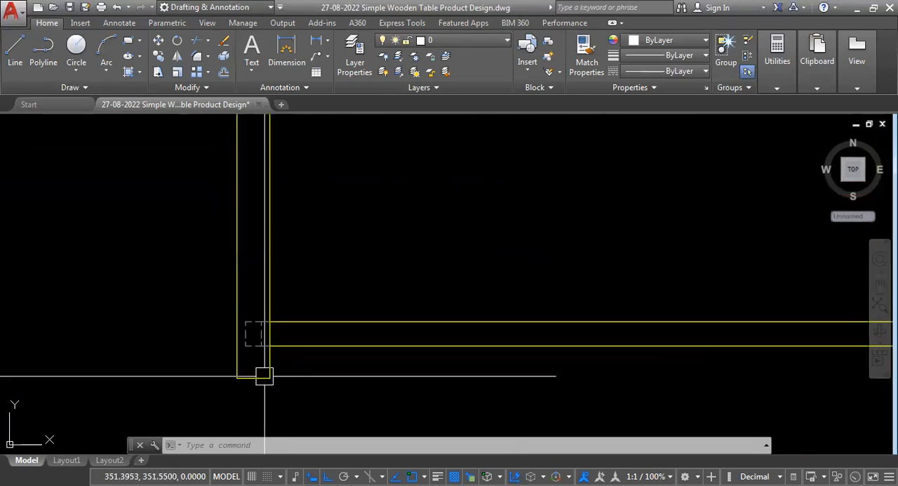
scroll(221, 347, down, 2)
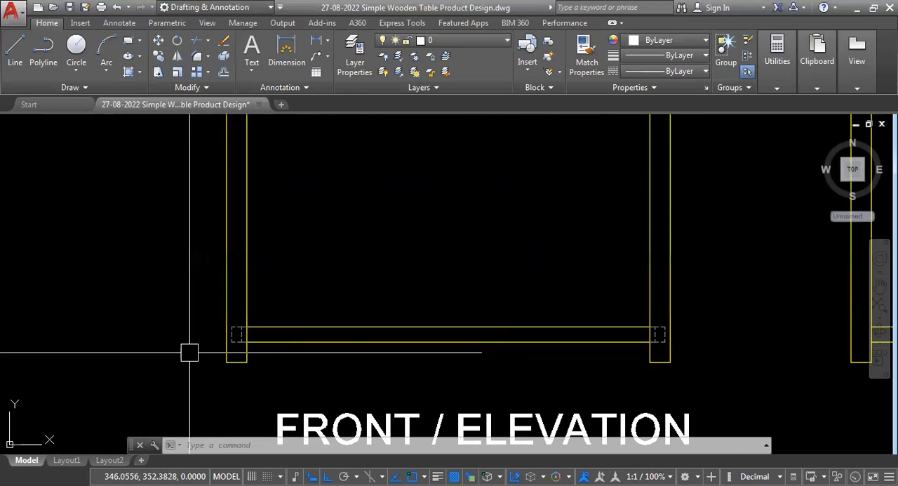
scroll(288, 274, down, 6)
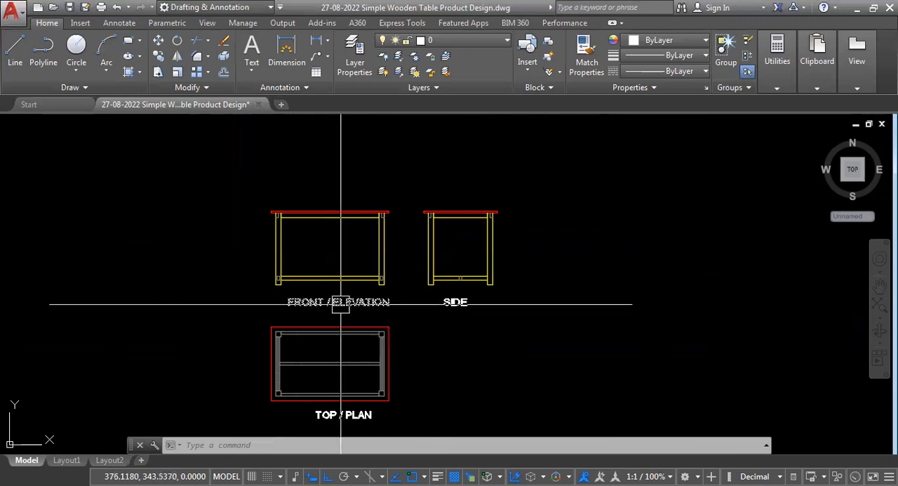
scroll(331, 224, down, 3)
scroll(381, 267, up, 3)
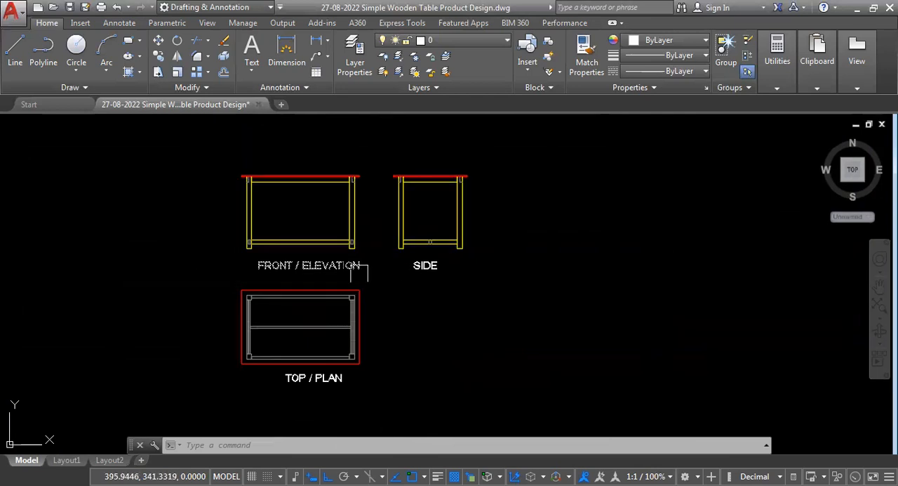
scroll(360, 272, down, 2)
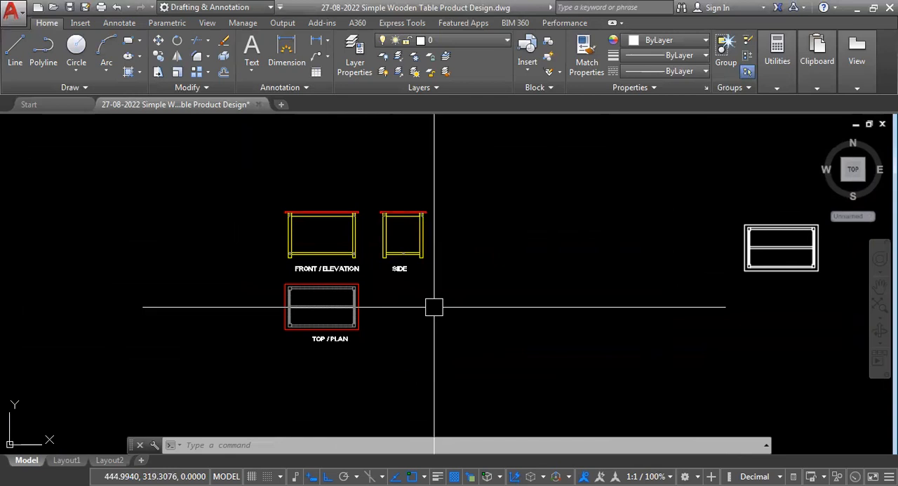
- Inspect the top plan's tabletop outline, hidden corner legs, side rails and central stretcher
scroll(347, 301, up, 6)
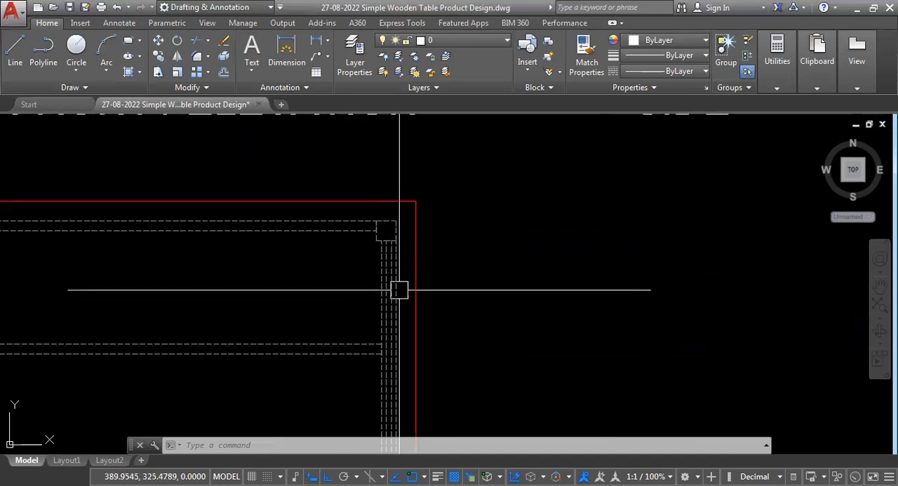
scroll(418, 342, down, 5)
scroll(459, 240, down, 2)
scroll(357, 291, up, 4)
scroll(319, 341, down, 2)
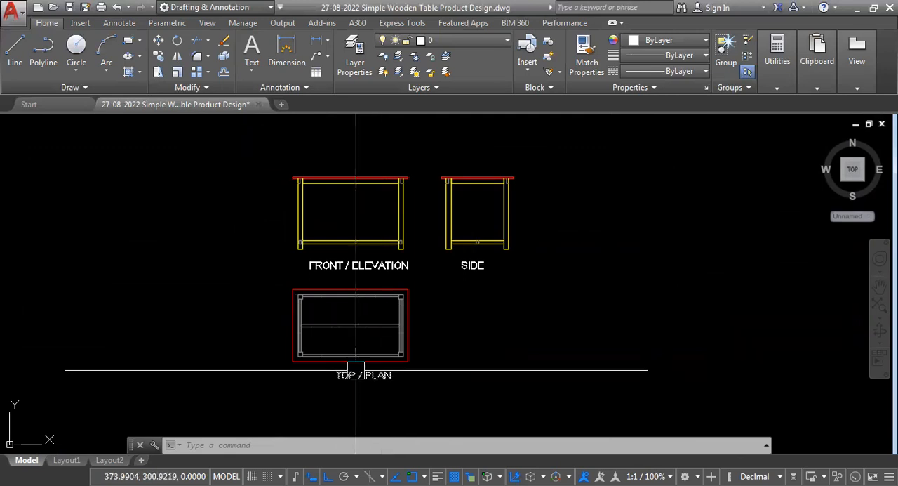
scroll(339, 332, up, 2)
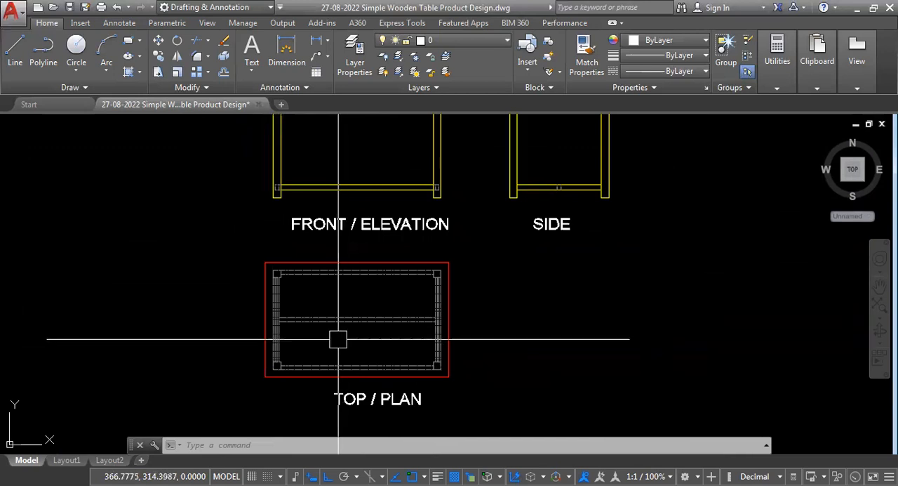
scroll(310, 331, down, 2)
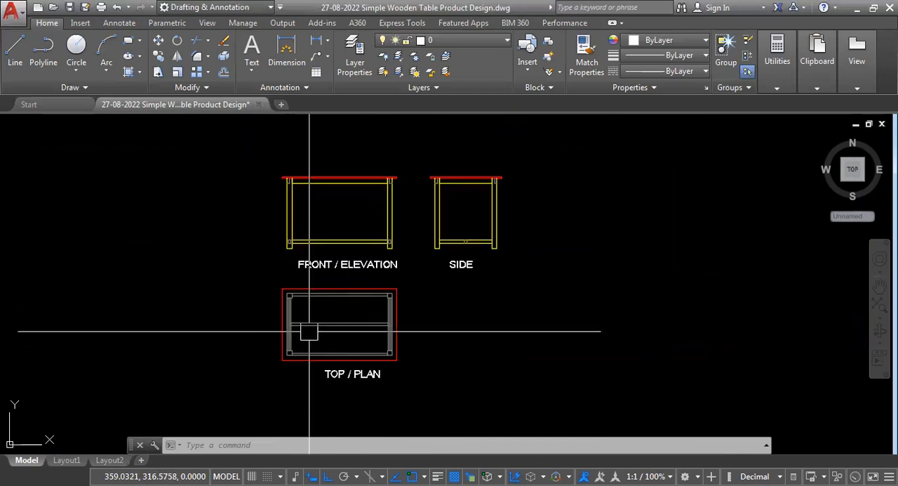
scroll(314, 324, up, 4)
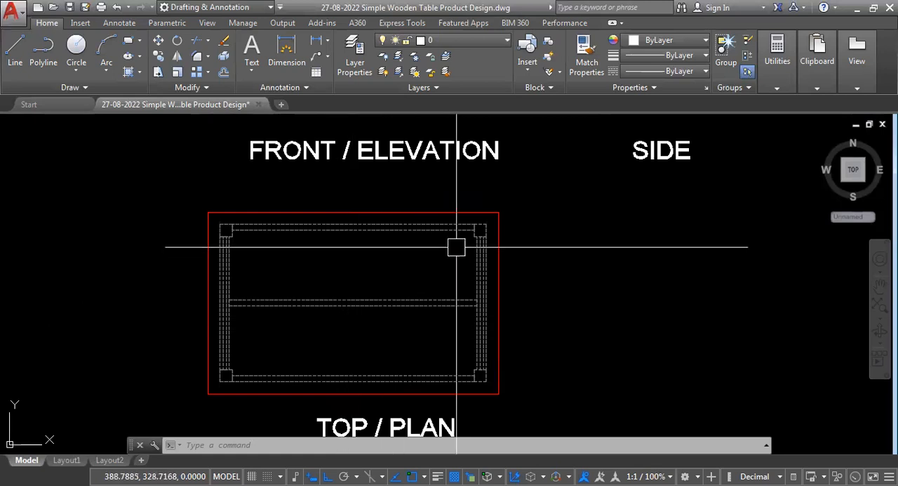
scroll(456, 246, up, 5)
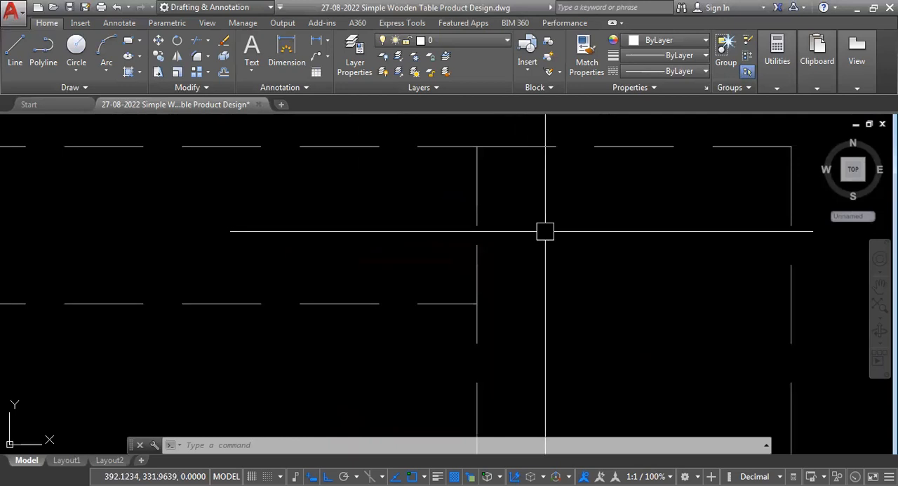
scroll(392, 231, down, 2)
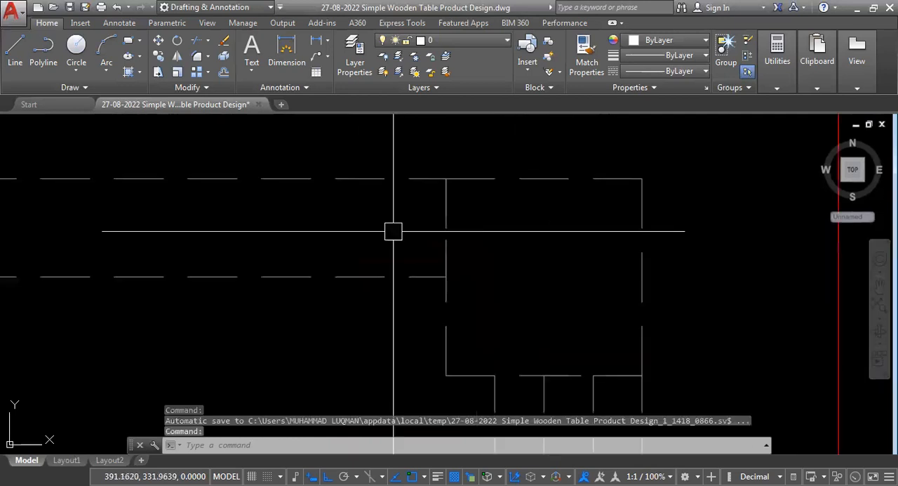
scroll(254, 240, down, 3)
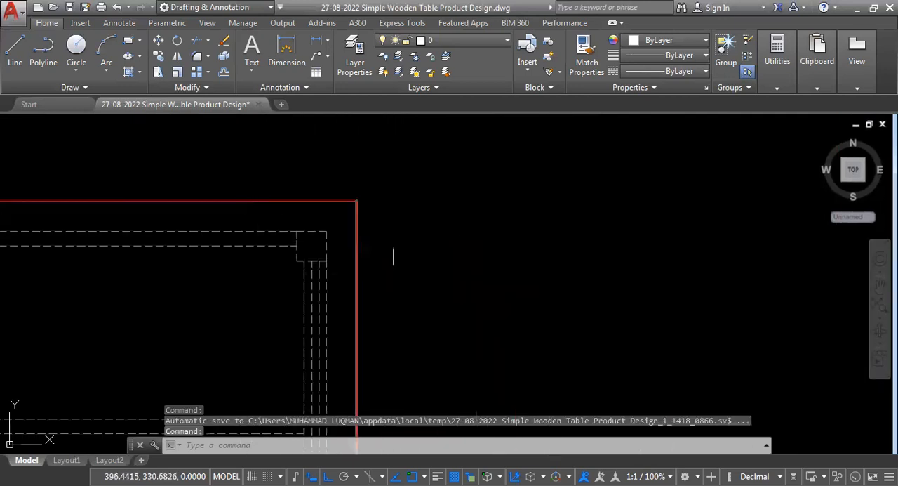
scroll(407, 241, down, 3)
scroll(405, 280, down, 2)
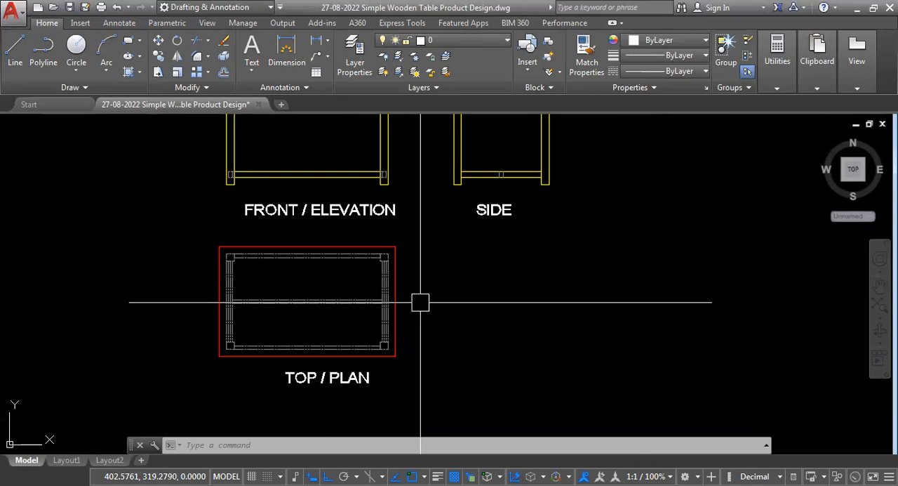
scroll(226, 249, up, 6)
scroll(714, 242, down, 8)
scroll(488, 192, up, 8)
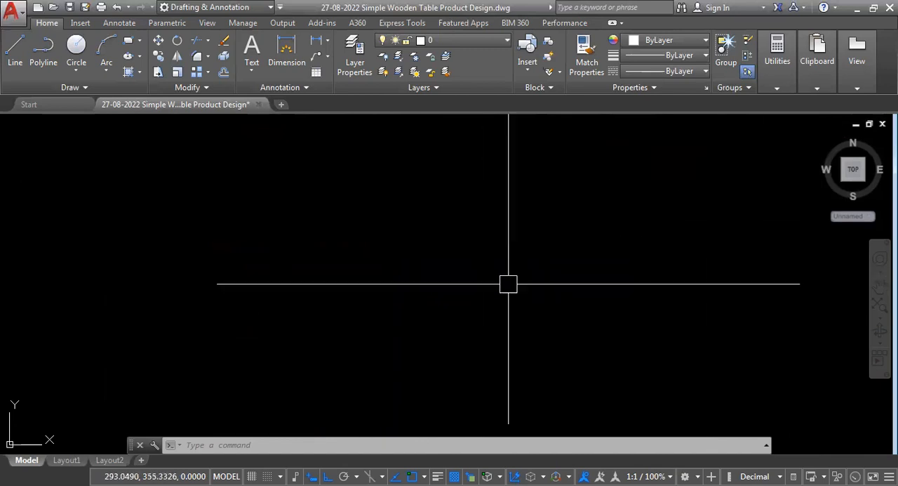
- Inspect the front elevation's tabletop overhang and the hidden joint at the upper end of the left leg
middle_click(389, 247)
middle_click(389, 247)
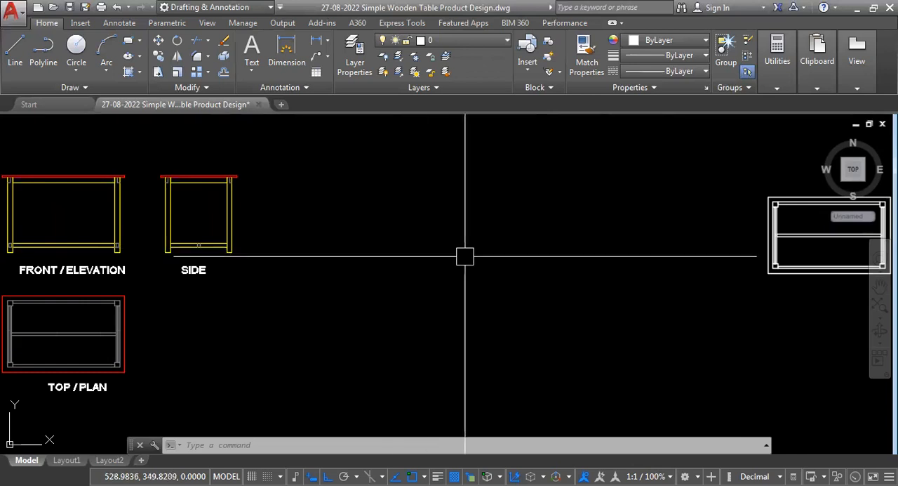
scroll(564, 268, down, 4)
scroll(459, 264, up, 10)
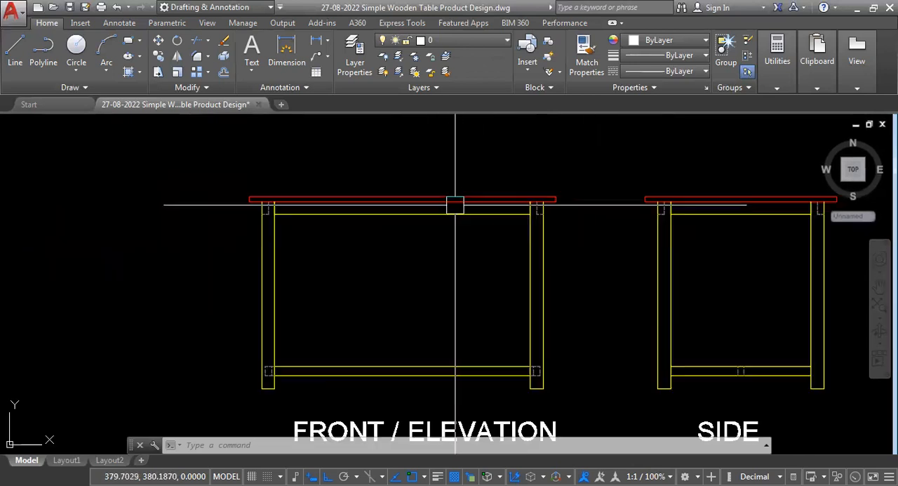
scroll(604, 228, down, 7)
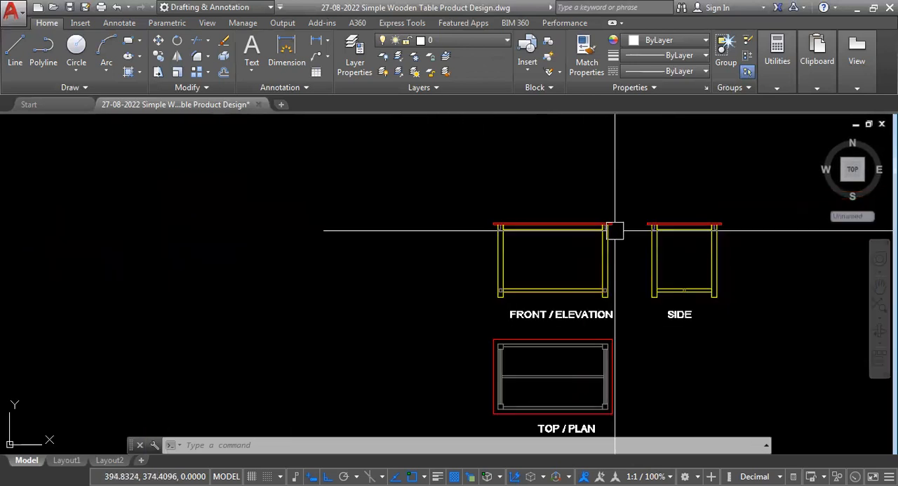
scroll(484, 226, up, 5)
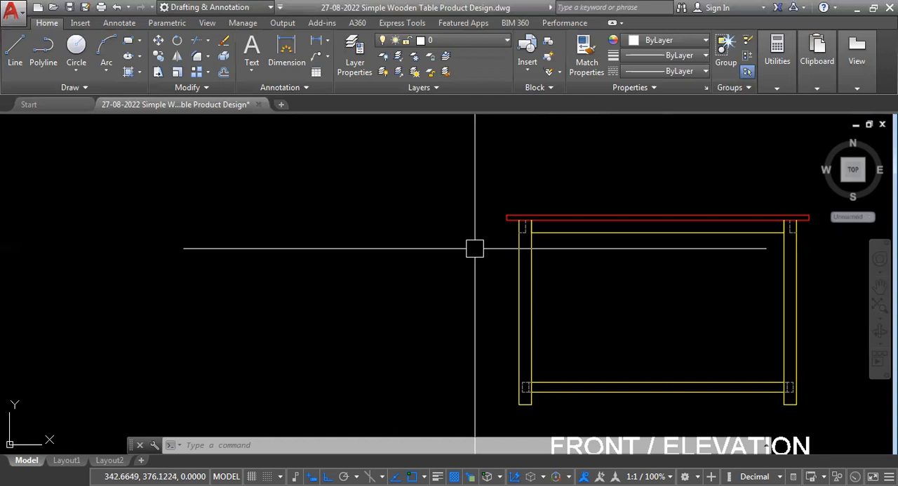
scroll(476, 249, up, 4)
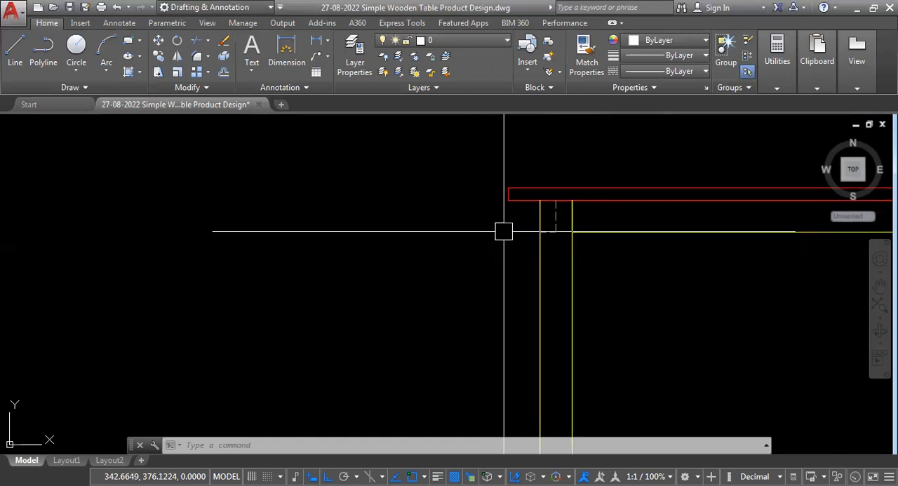
- Compare the tabletop overhangs and hidden upper leg joints in the front elevation and side view
middle_click(478, 257)
middle_click(477, 258)
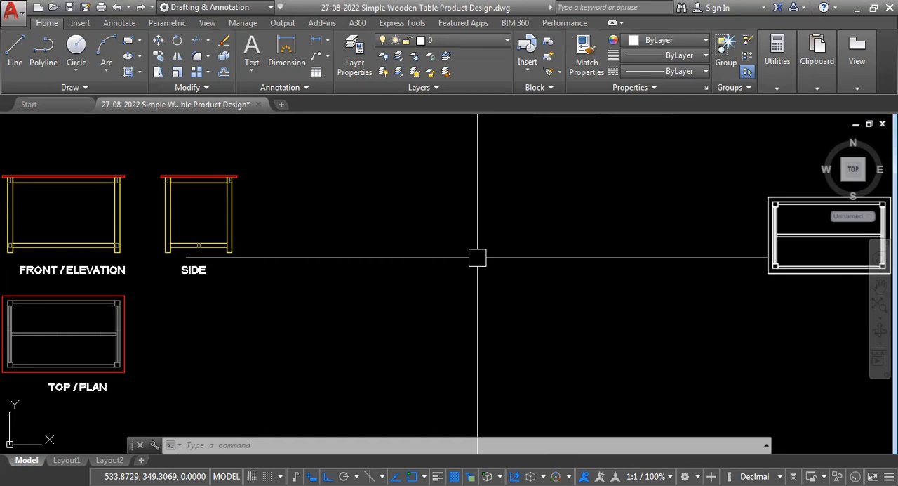
scroll(533, 267, down, 2)
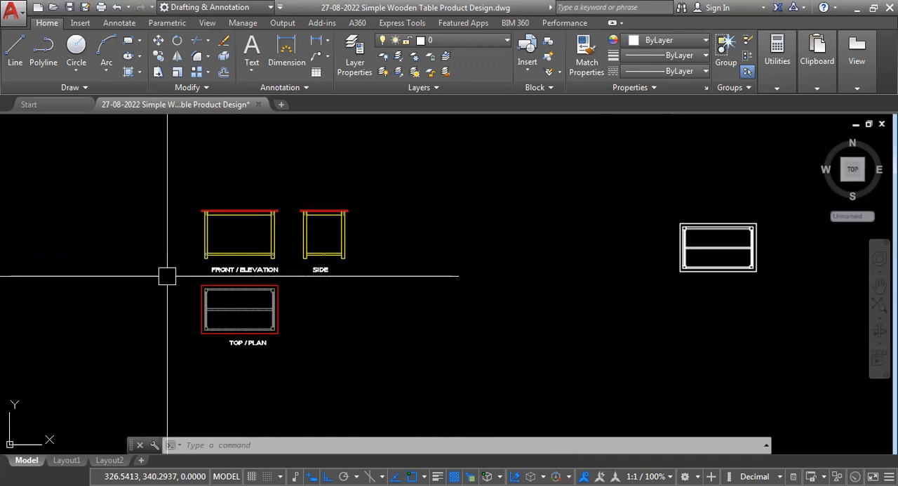
scroll(231, 228, up, 8)
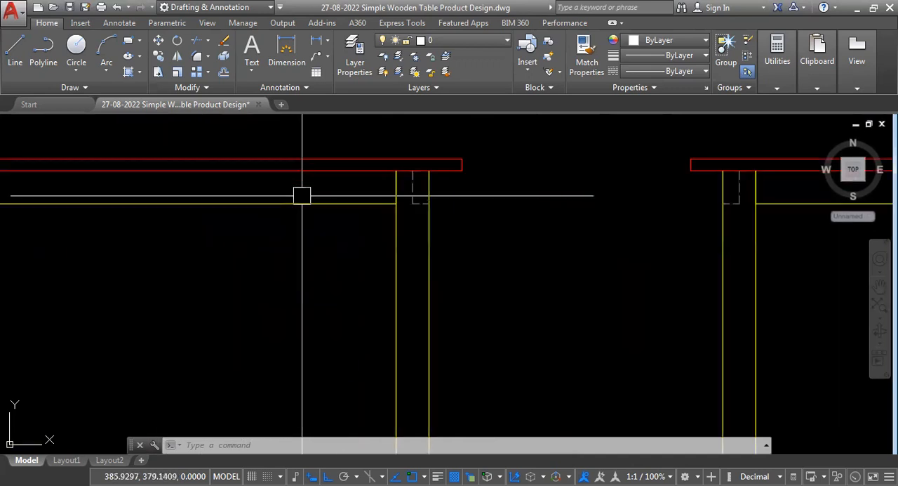
scroll(429, 184, up, 5)
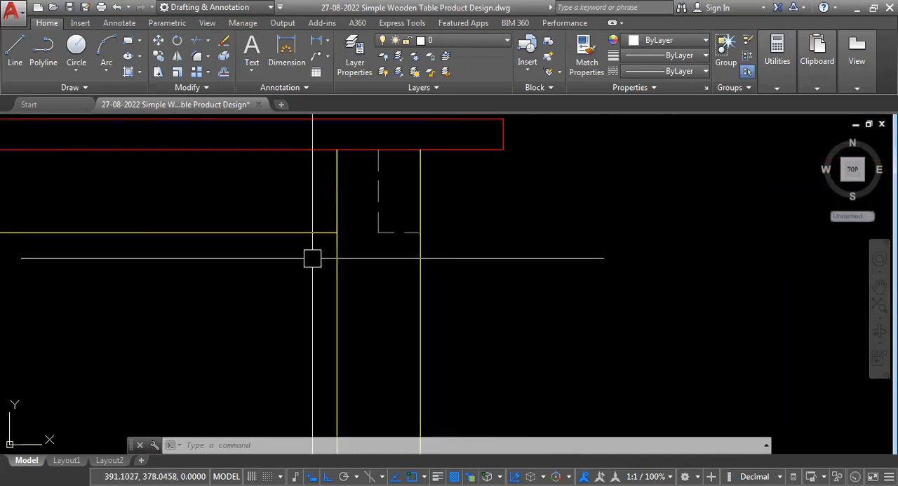
scroll(300, 201, down, 10)
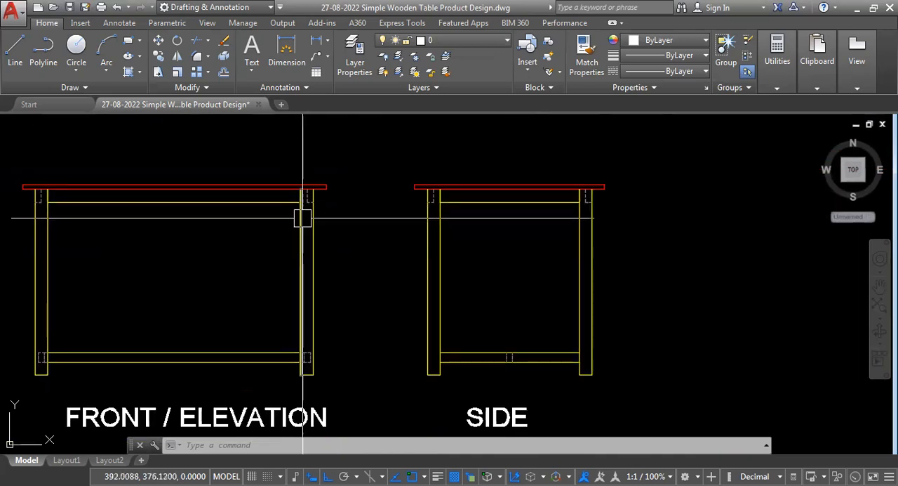
scroll(309, 210, down, 5)
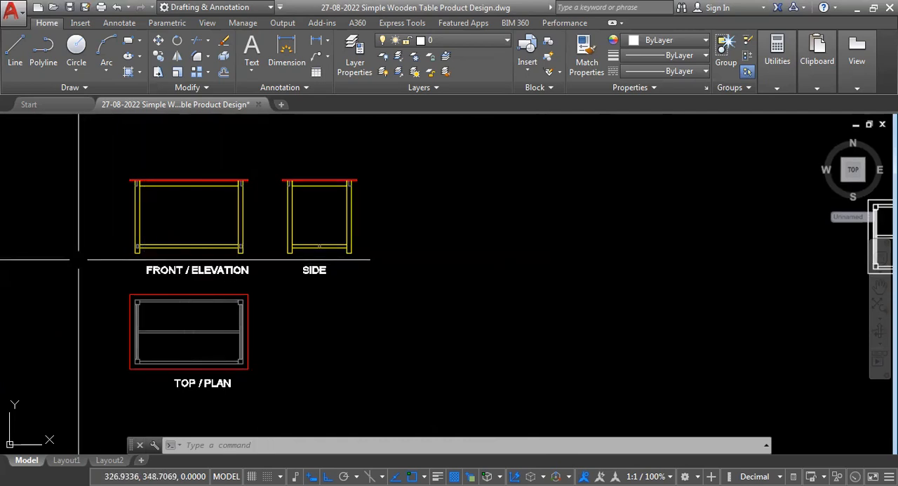
scroll(290, 171, up, 5)
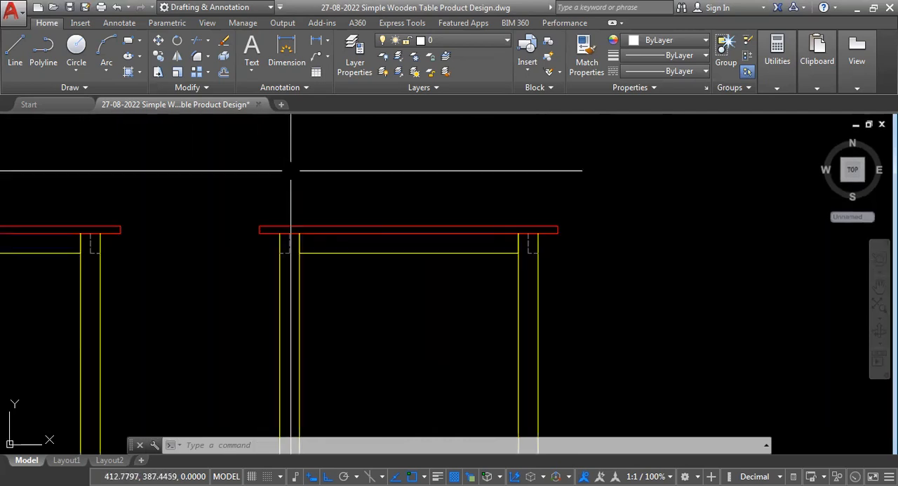
scroll(537, 263, up, 4)
scroll(362, 216, down, 6)
scroll(361, 216, down, 6)
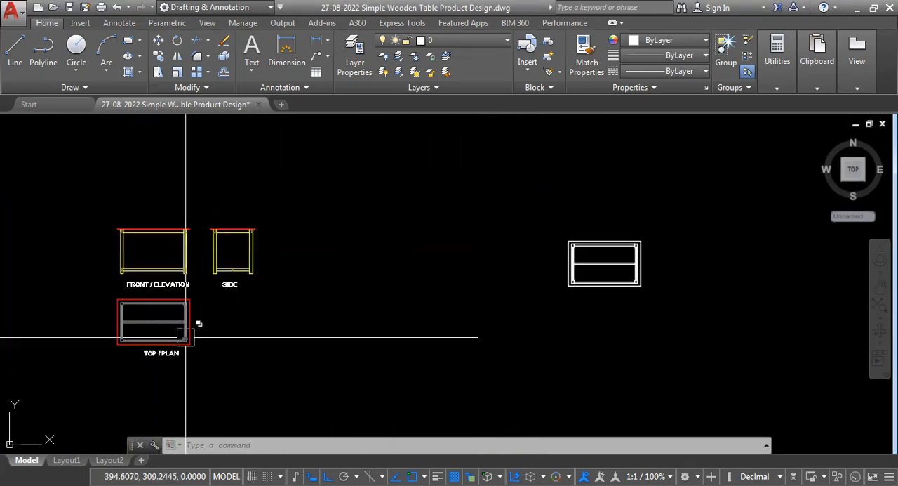
- Start Flatshot beside the white table model and review its destination, foreground line and obscured line settings
click(195, 310)
scroll(657, 231, up, 6)
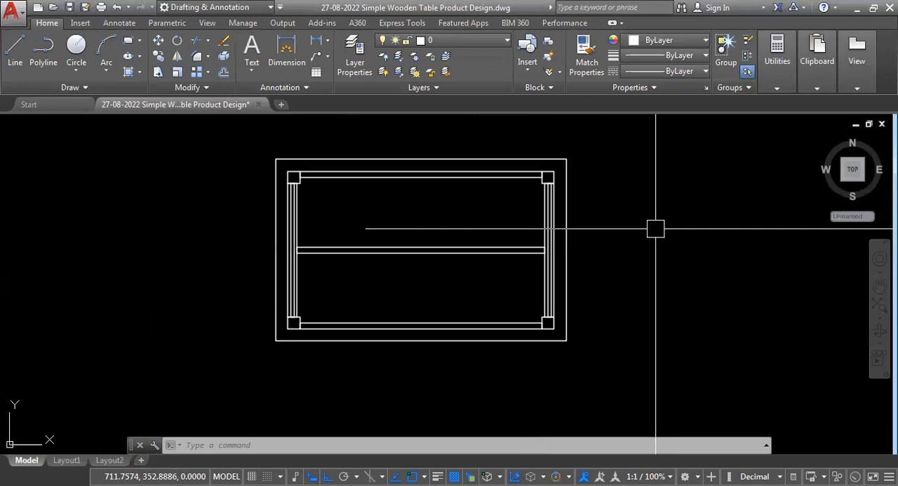
scroll(472, 322, down, 2)
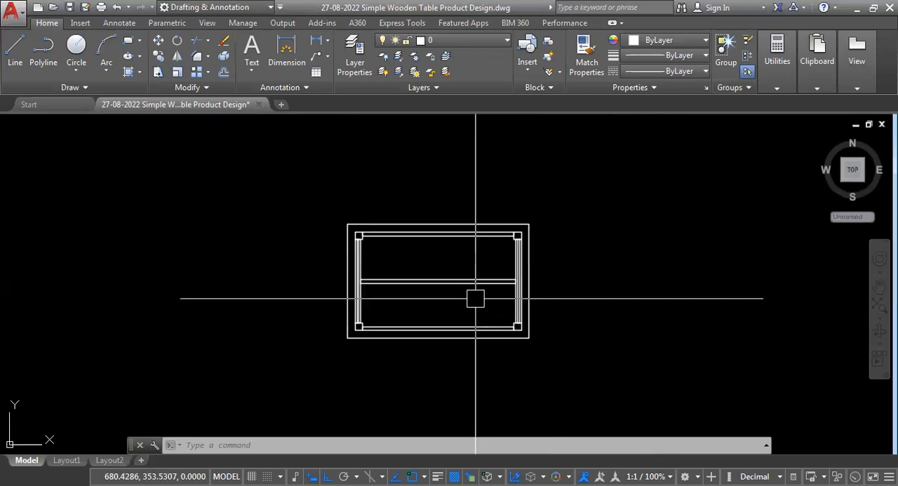
text(FL)
key(BackSpace)
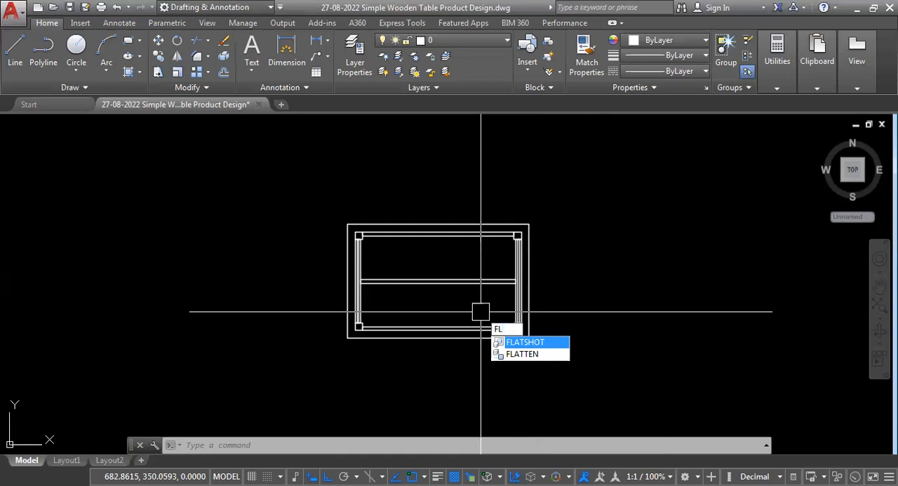
key(Return)
text(F)
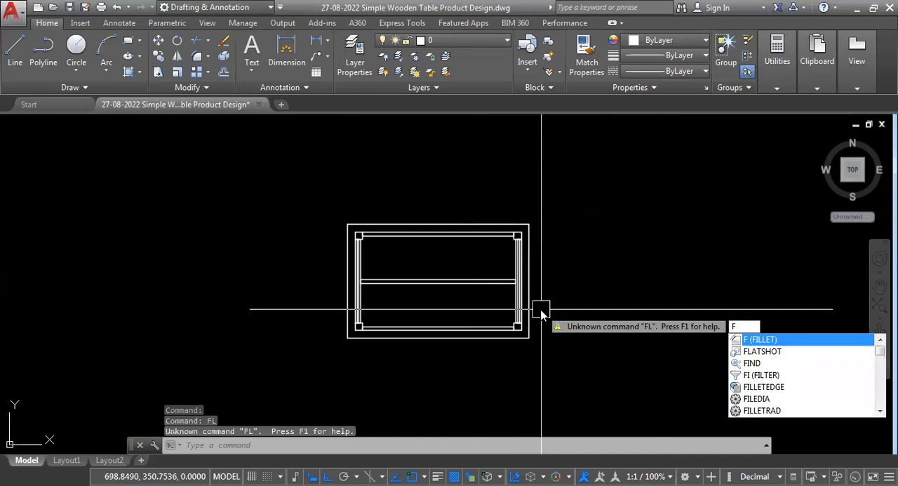
key(Down)
key(Return)
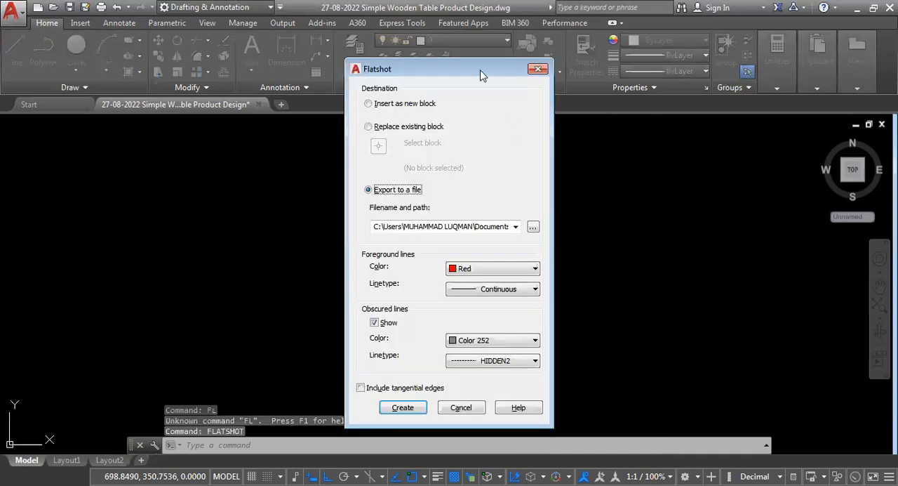
drag(476, 67, 472, 57)
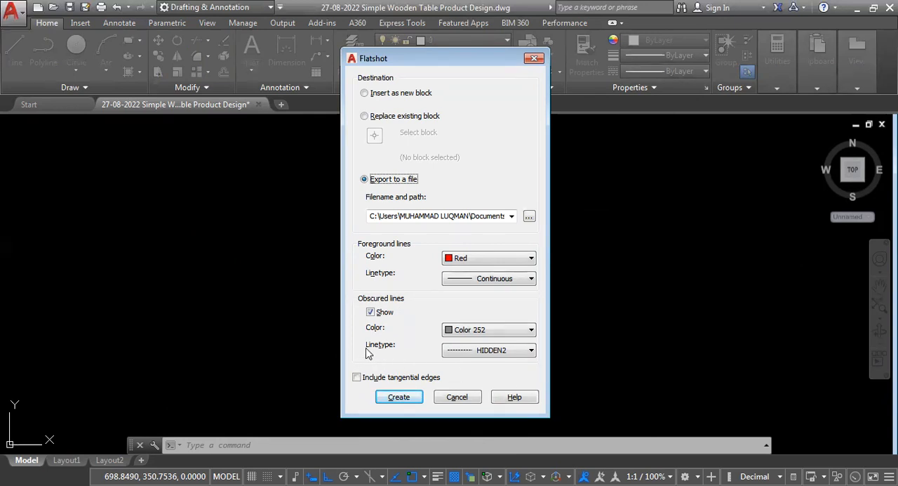
- Review the loaded and loadable linetypes for Flatshot's obscured lines, and leave Flatshot without creating a view
click(532, 350)
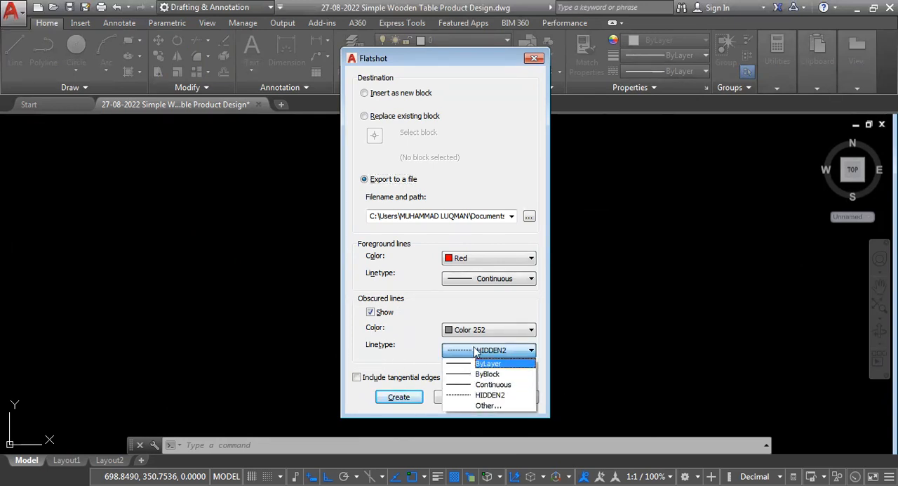
click(483, 405)
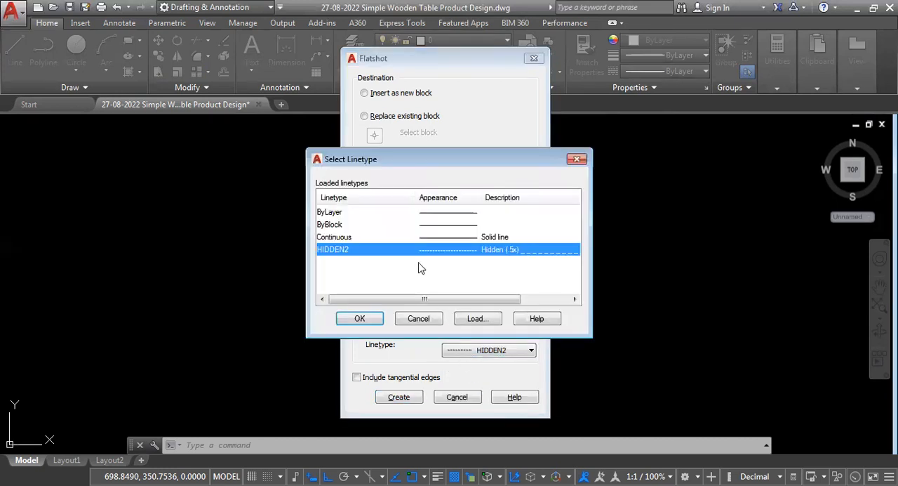
click(477, 320)
mouse_move(575, 220)
mouse_down()
mouse_move(578, 300)
mouse_move(581, 221)
mouse_up()
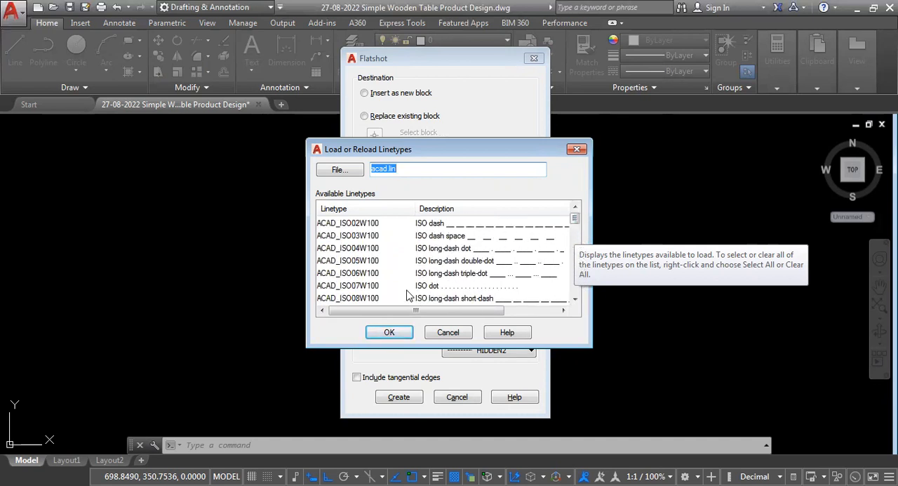
click(448, 334)
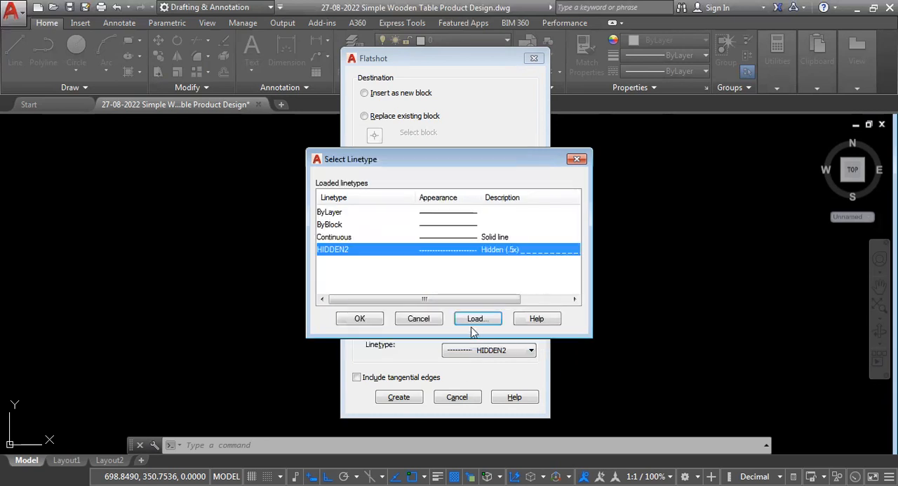
click(425, 320)
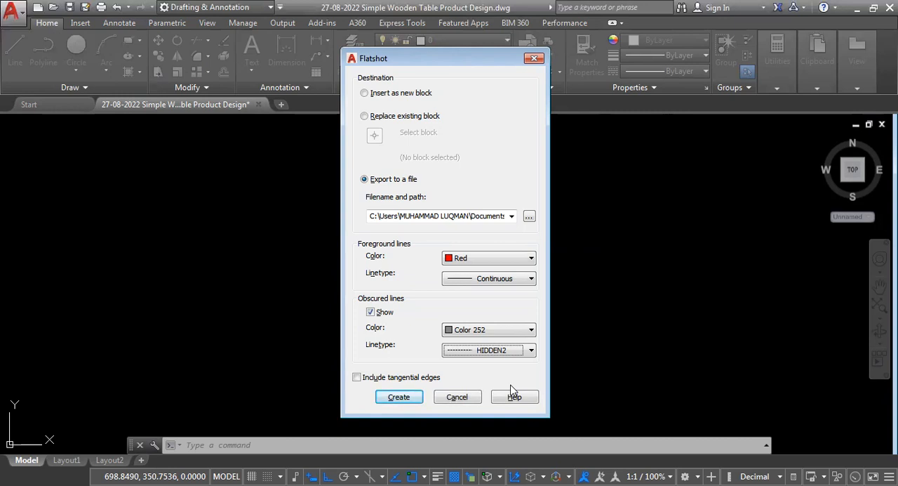
click(456, 397)
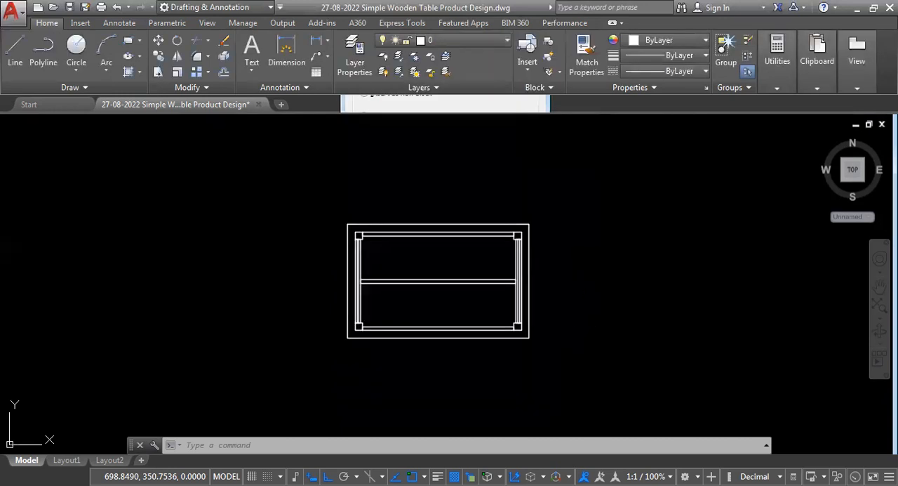
- Examine the properties and linetype scale of the vertical hidden joint line in the side view's upper right leg
scroll(541, 283, down, 8)
scroll(541, 283, up, 15)
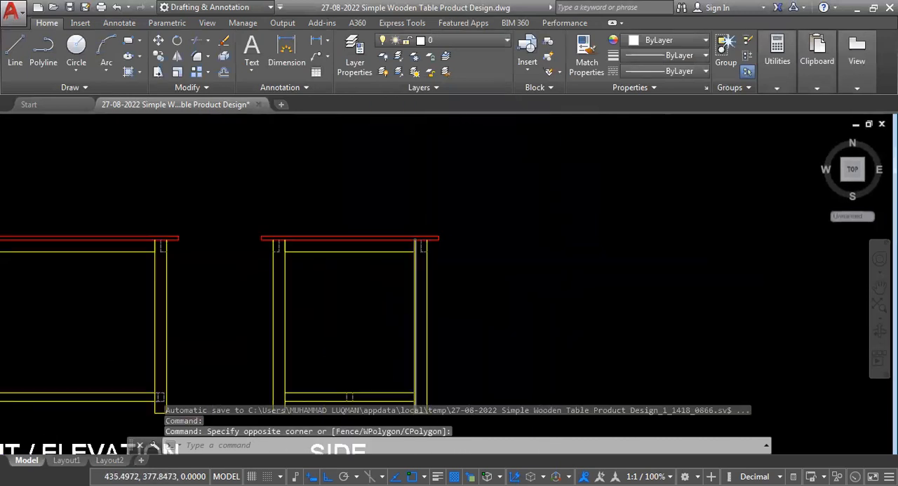
scroll(421, 232, up, 4)
scroll(432, 263, down, 2)
scroll(428, 275, up, 2)
click(456, 279)
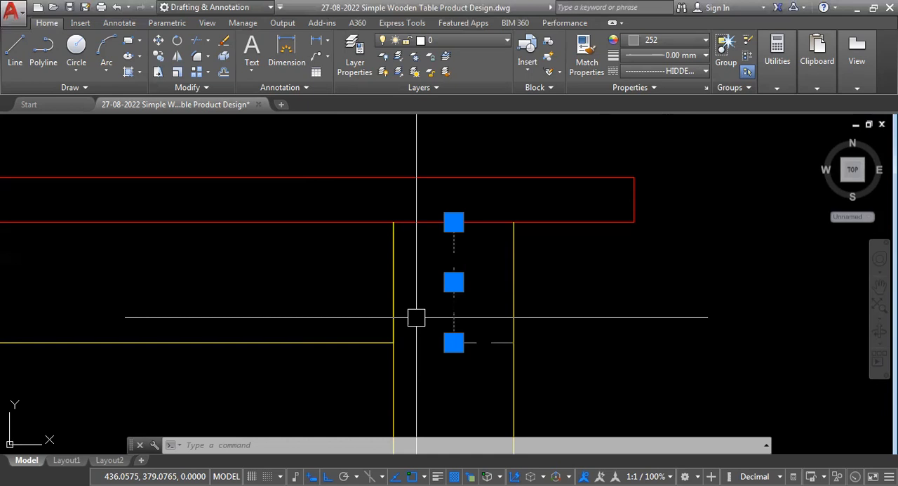
key(ctrl+1)
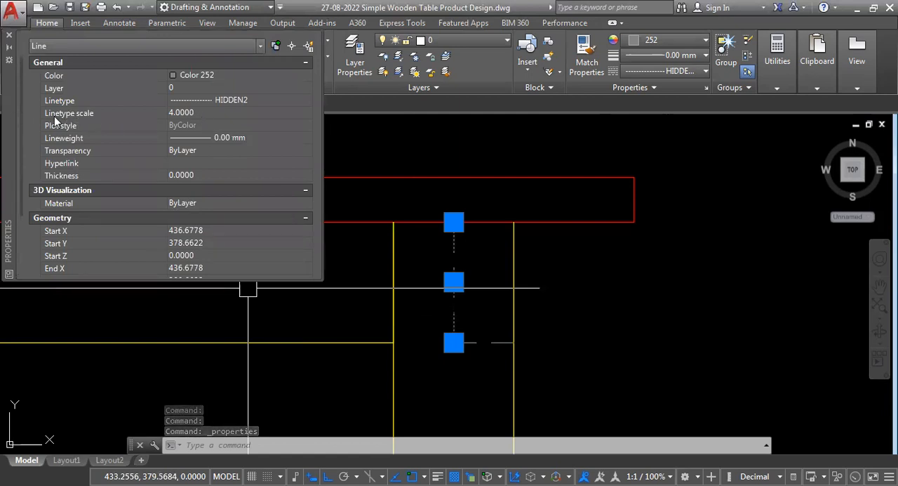
click(217, 112)
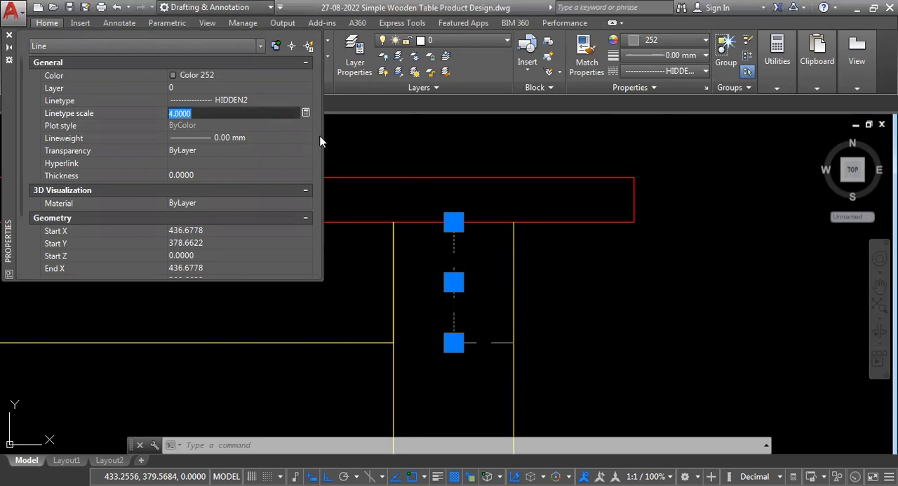
key(Return)
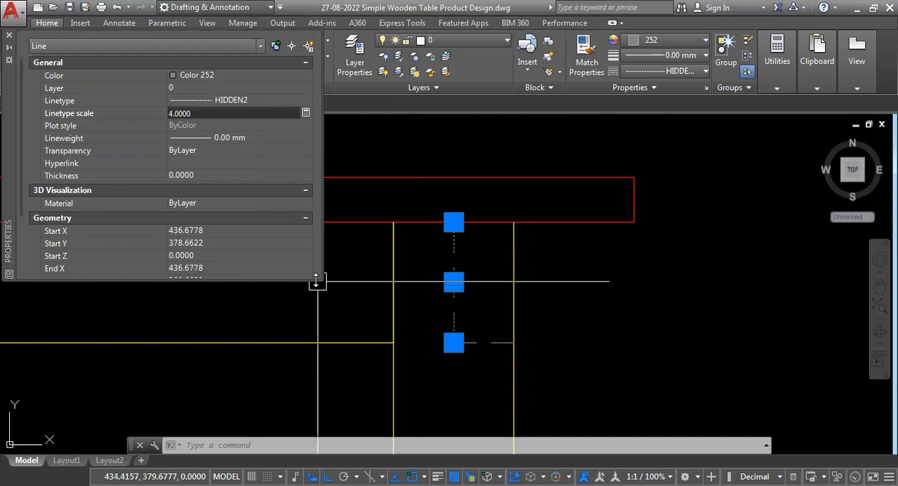
drag(316, 278, 316, 410)
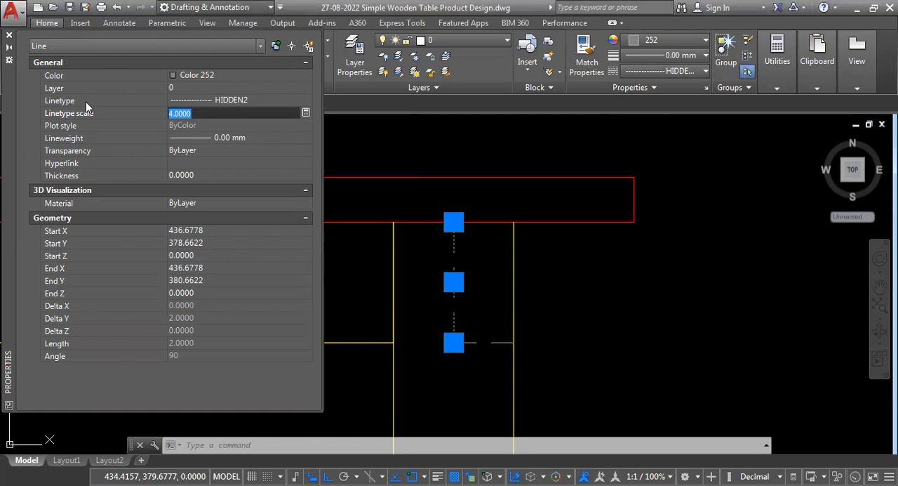
- Check the linetype choices for the selected hidden joint line, close its properties and deselect it
click(256, 100)
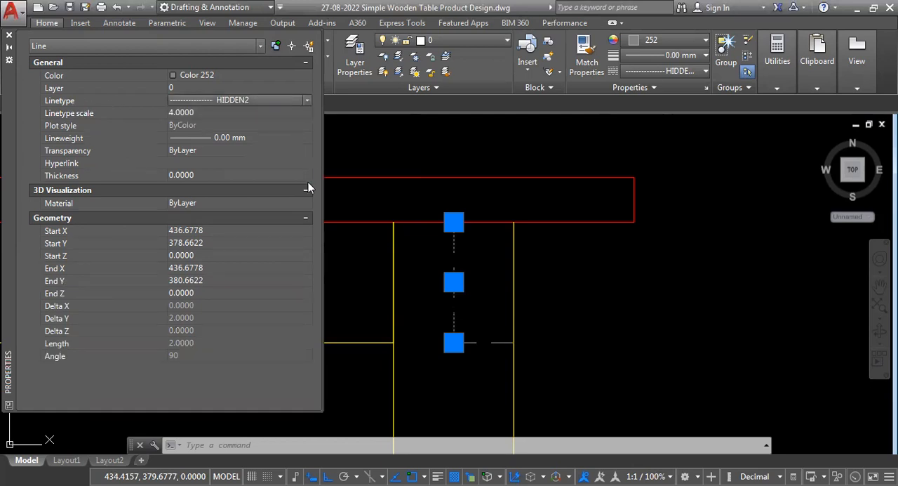
click(308, 100)
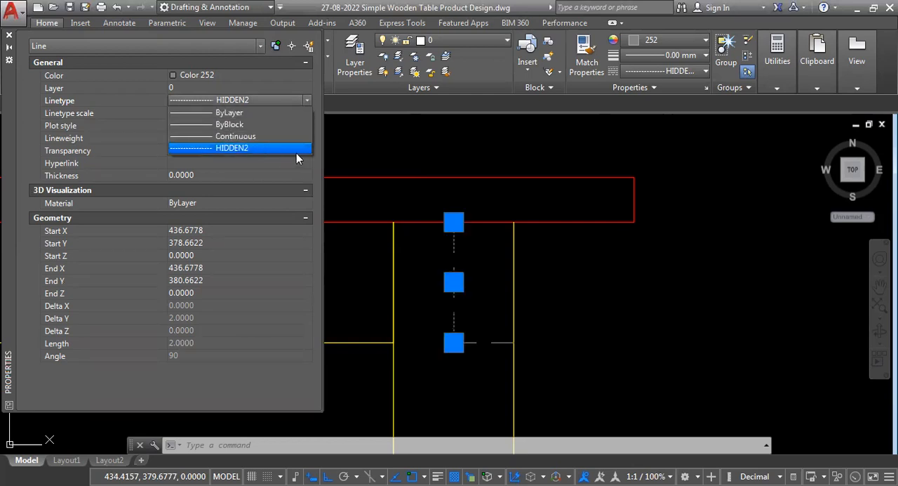
click(317, 161)
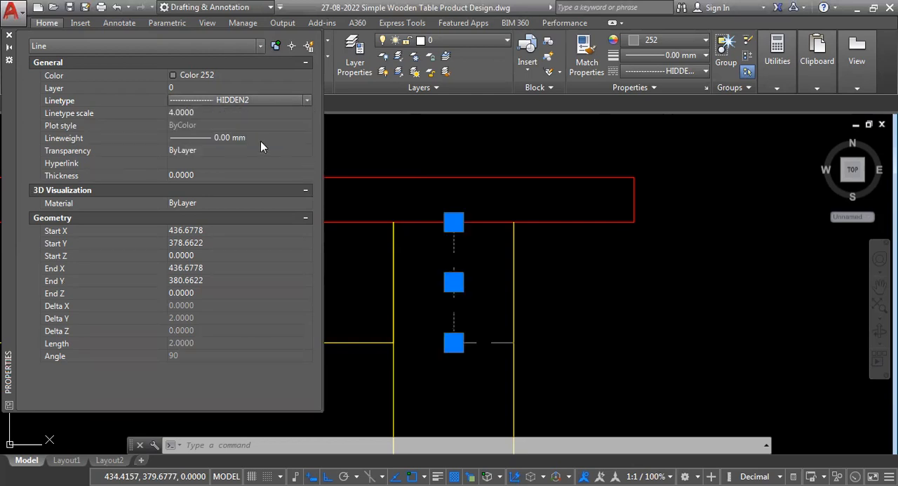
click(257, 99)
click(257, 99)
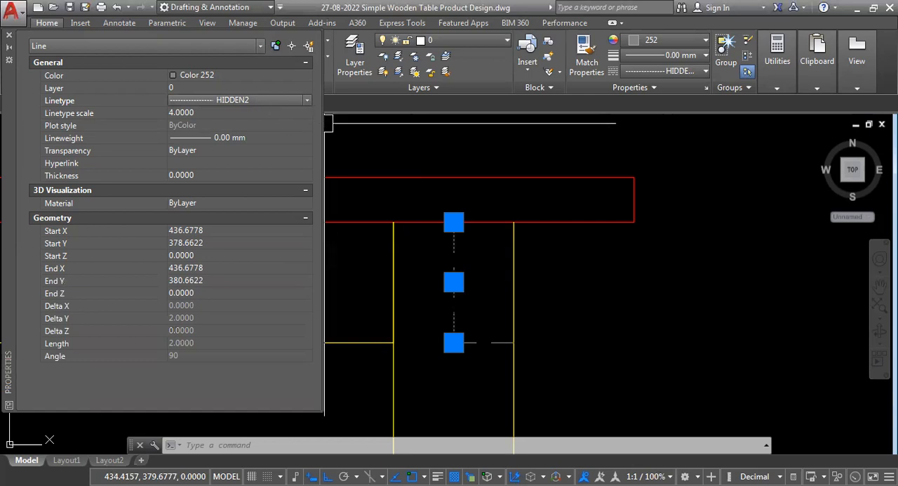
click(9, 35)
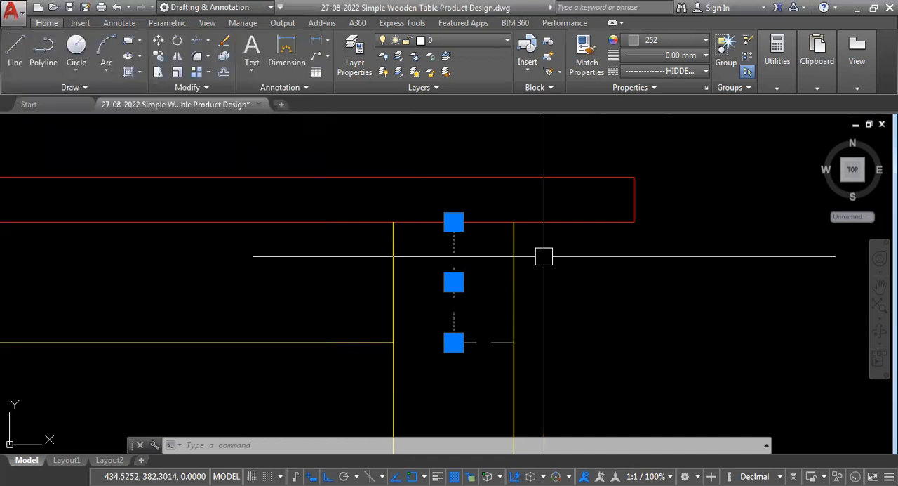
key(Escape)
- Copy the complete side view without its label and paste it as a block beside the original
scroll(555, 243, down, 5)
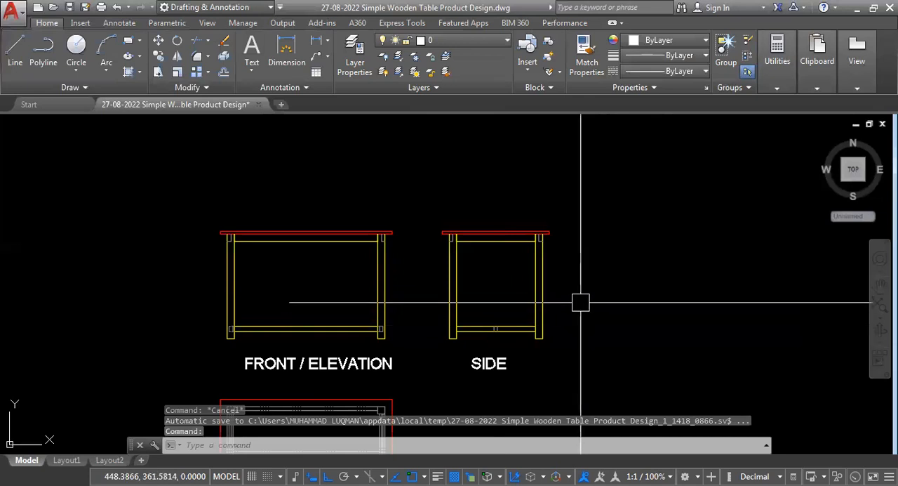
scroll(579, 300, up, 2)
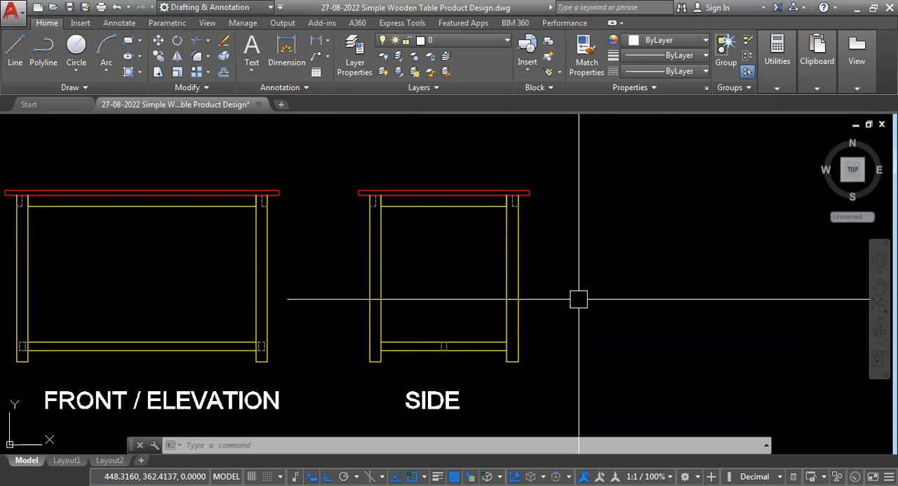
click(519, 279)
key(Escape)
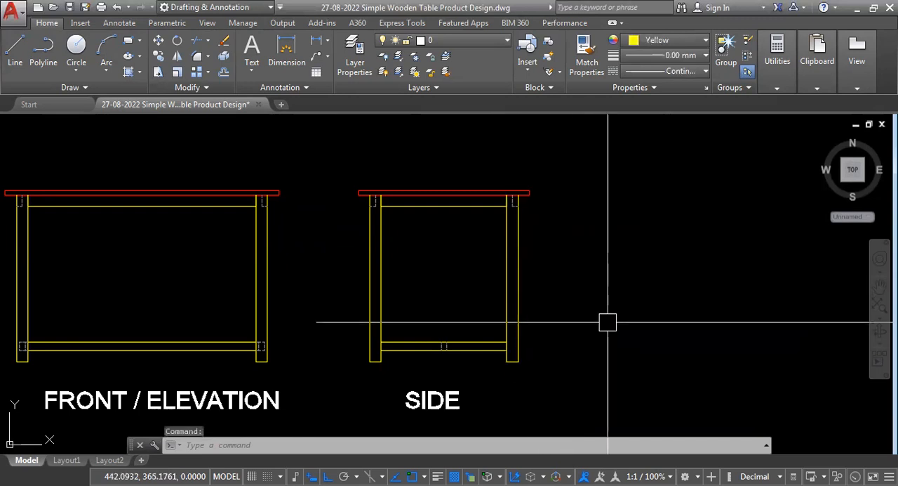
click(554, 172)
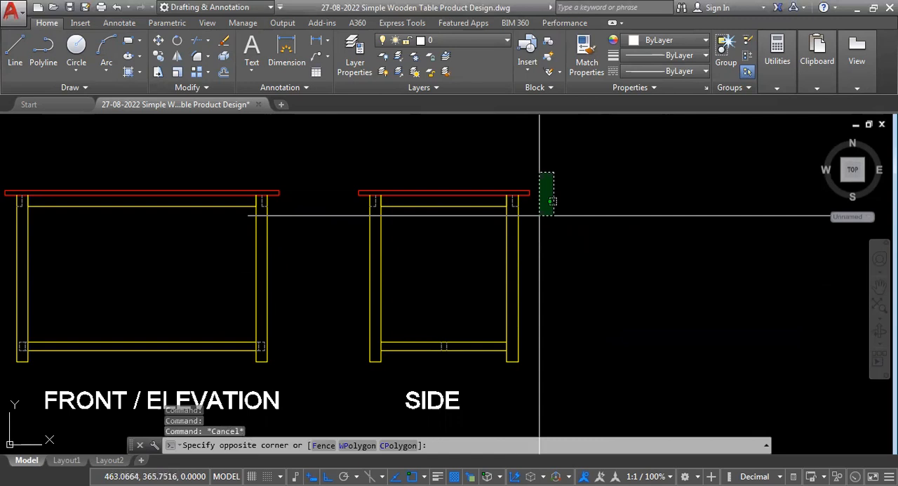
click(341, 373)
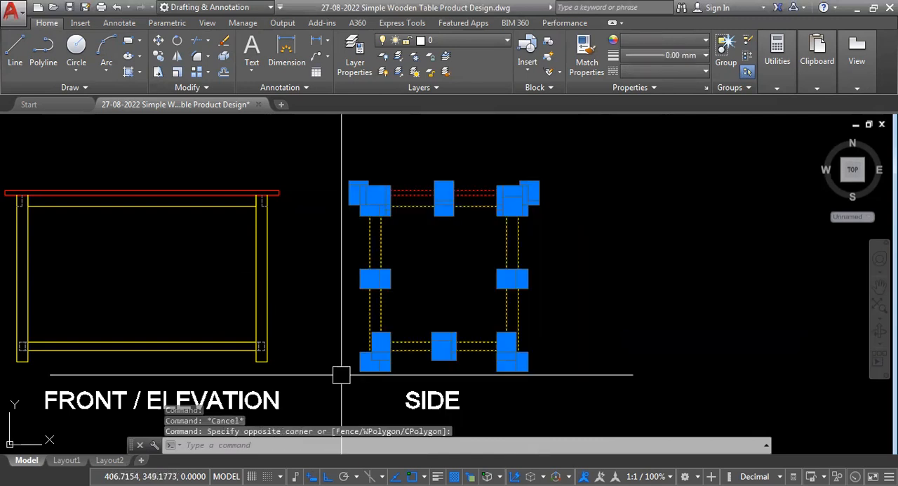
key(ctrl+c)
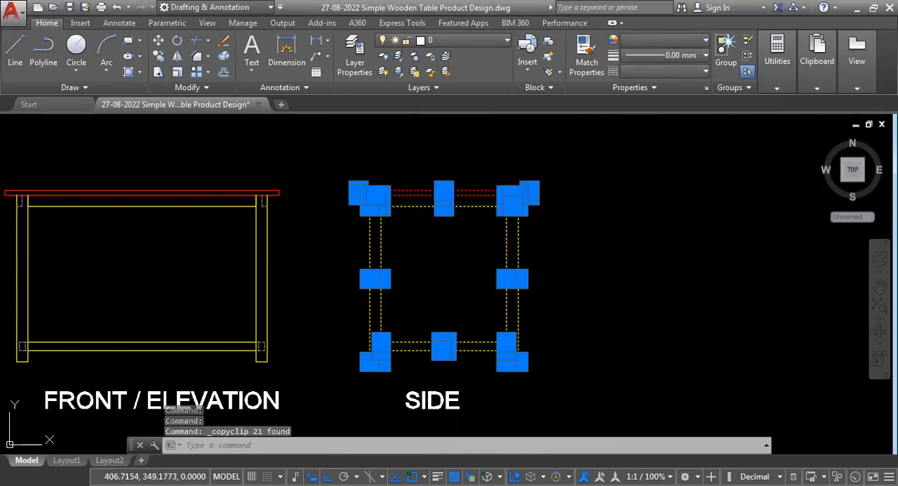
key(ctrl+shift+v)
scroll(551, 345, down, 2)
scroll(585, 361, up, 2)
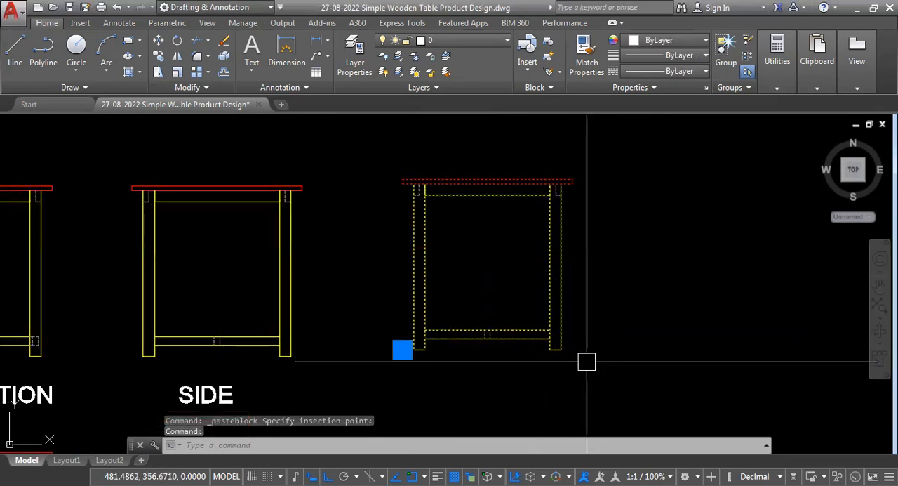
scroll(521, 363, down, 2)
scroll(517, 347, up, 2)
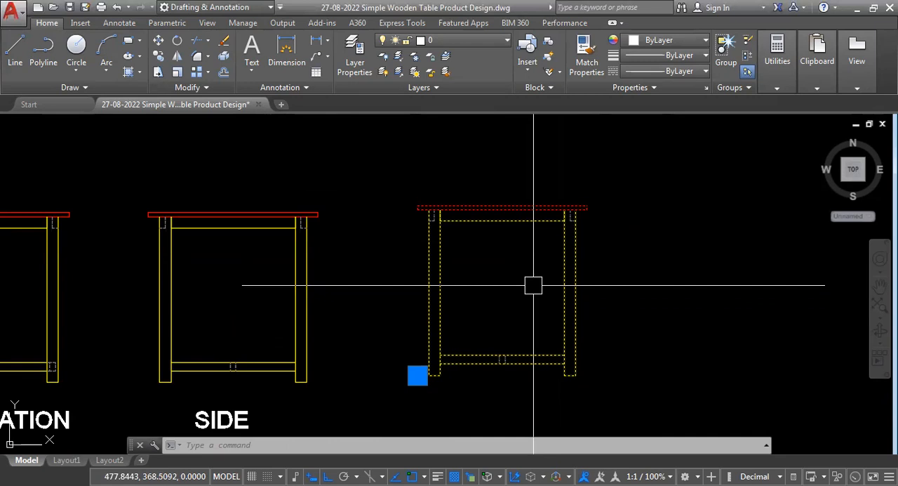
- Explode the pasted side view block and select one of its lines near the upper right joint as a check
text(x)
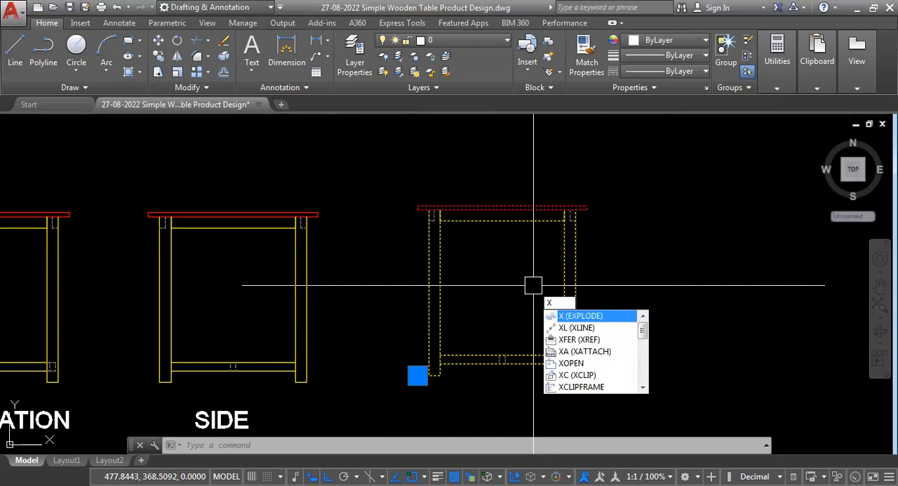
key(Return)
scroll(580, 199, up, 5)
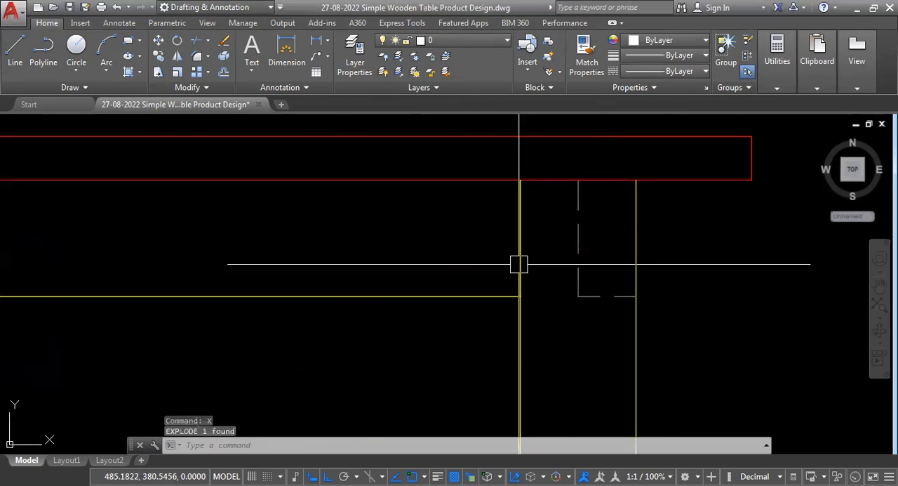
click(580, 239)
scroll(577, 250, down, 10)
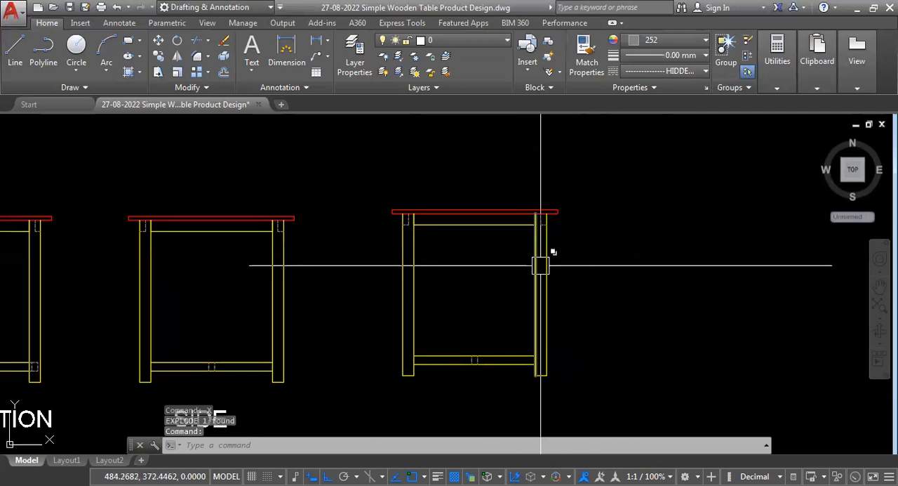
key(Escape)
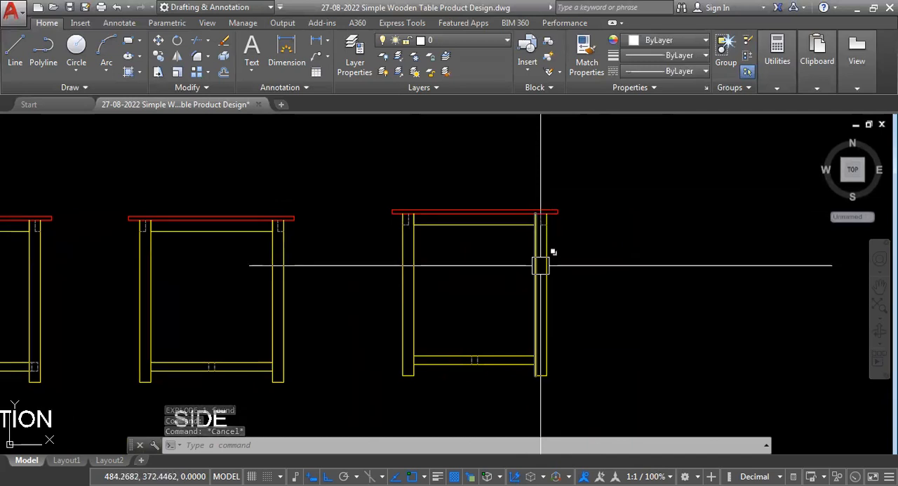
- Undo the explosion of the pasted side view and check that it selects as a single block
scroll(407, 216, down, 2)
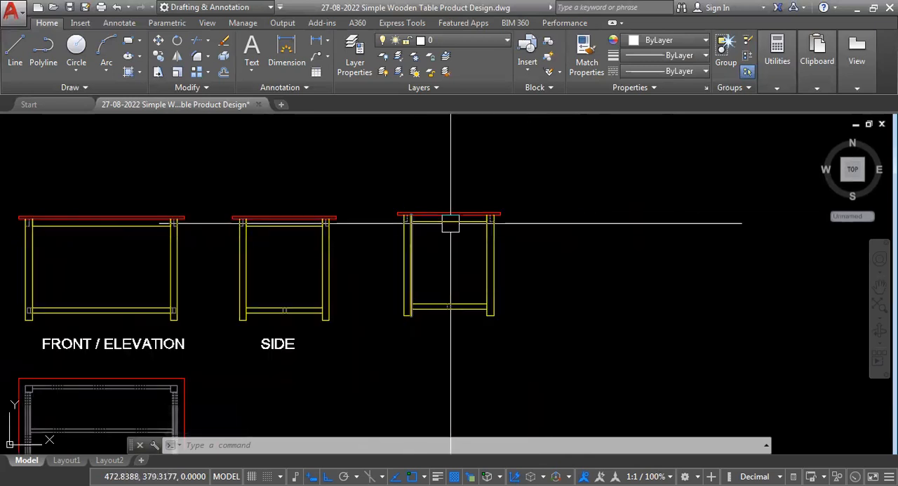
key(ctrl+z)
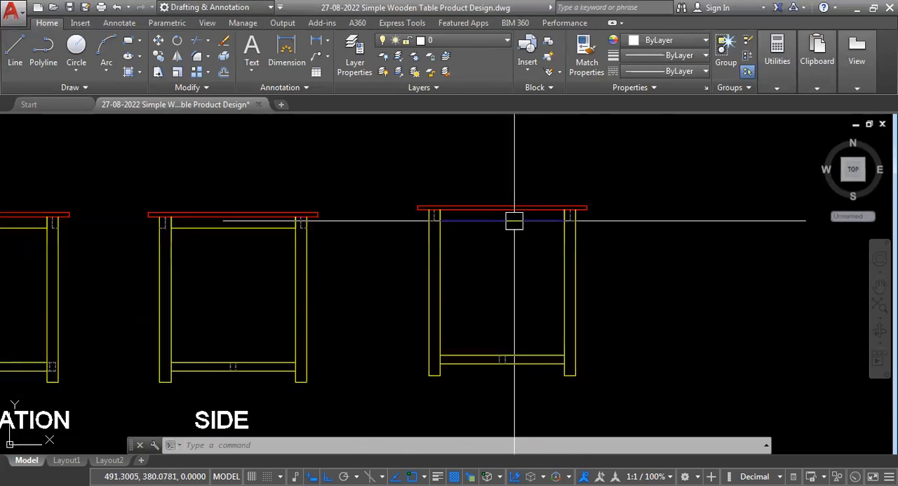
click(565, 259)
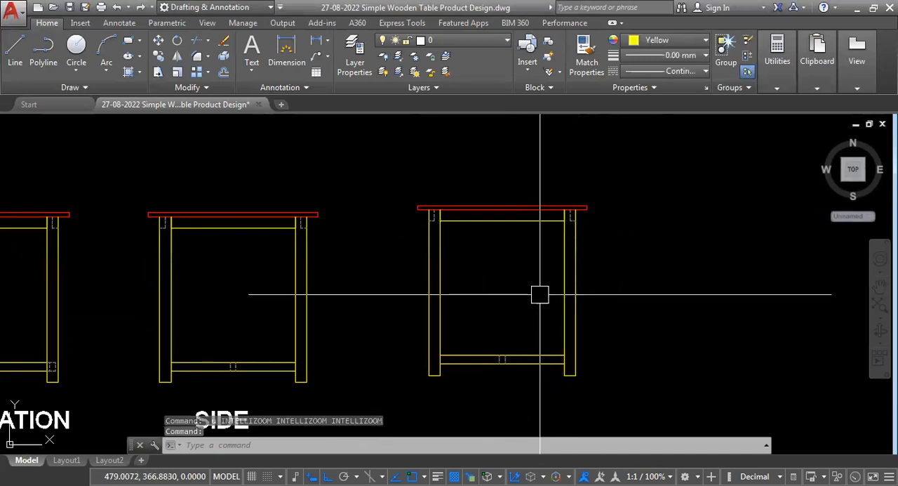
key(ctrl+z)
key(ctrl+z)
click(561, 293)
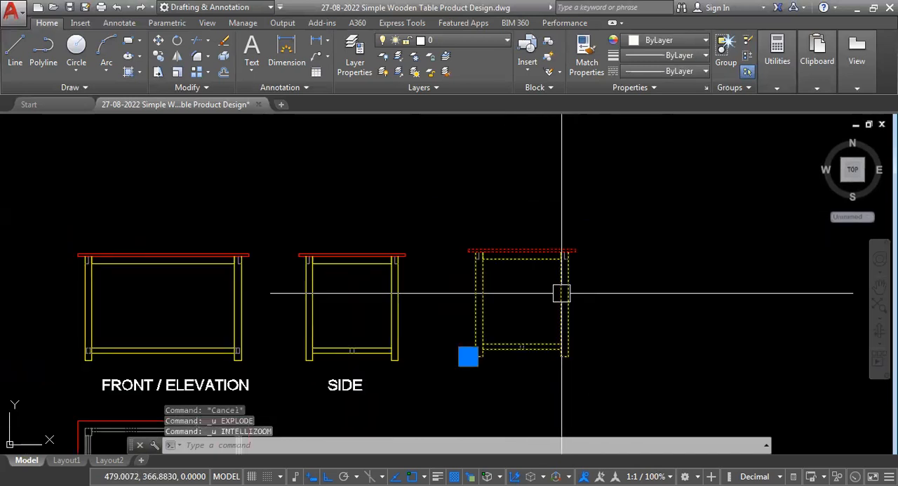
key(Escape)
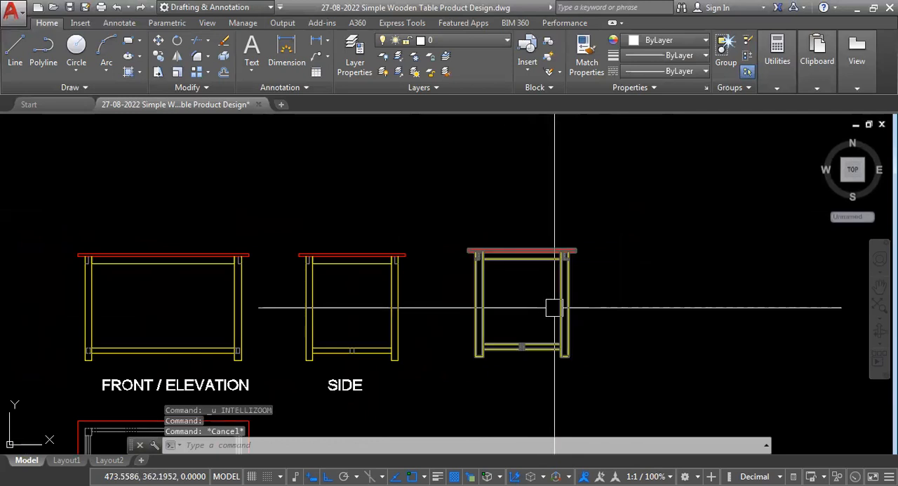
- Open the pasted side view block's definition in the Block Editor
mouse_move(554, 306)
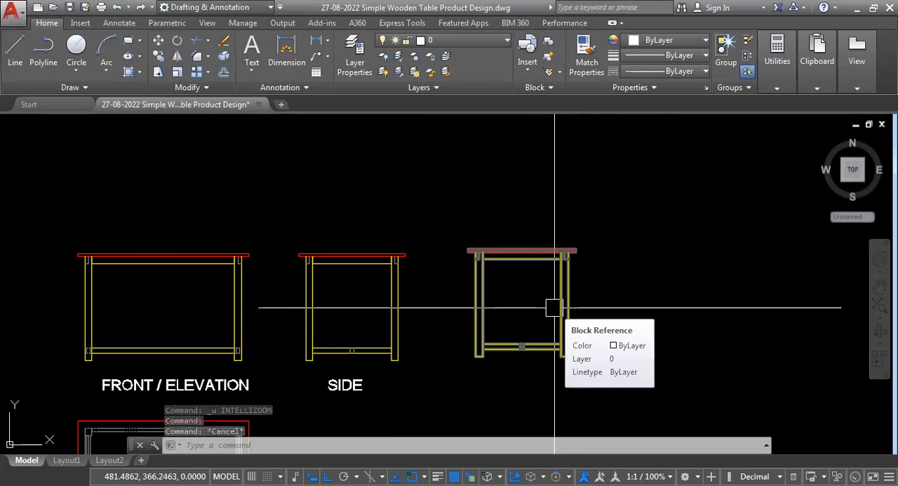
double_click(554, 310)
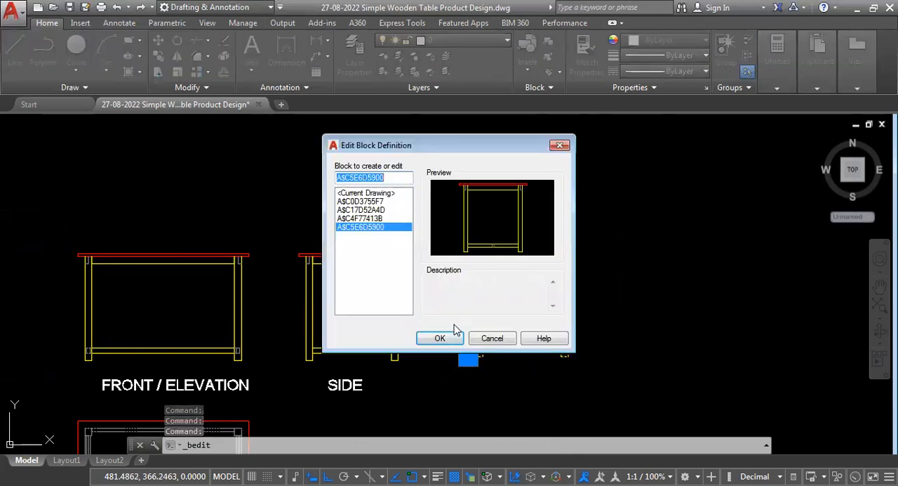
click(435, 340)
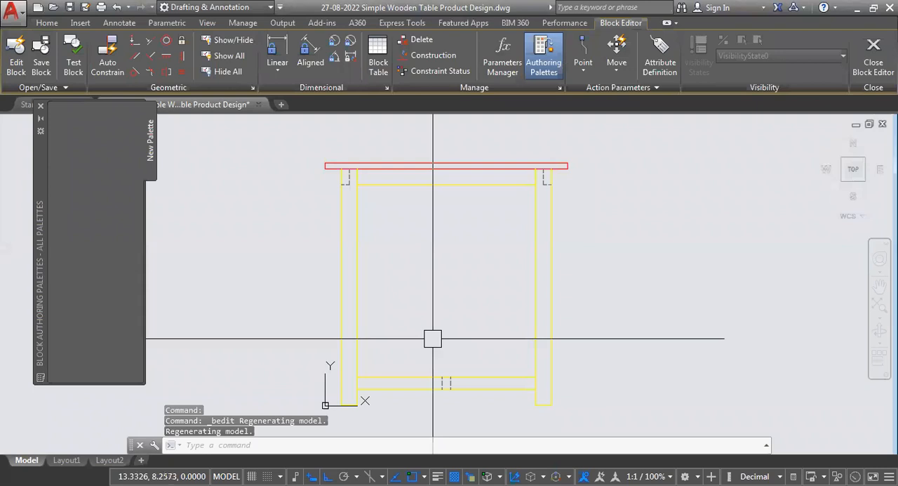
- Select all the block's geometry, inspect its individual lines around the hidden leg joint, and clear the selection
scroll(451, 248, down, 6)
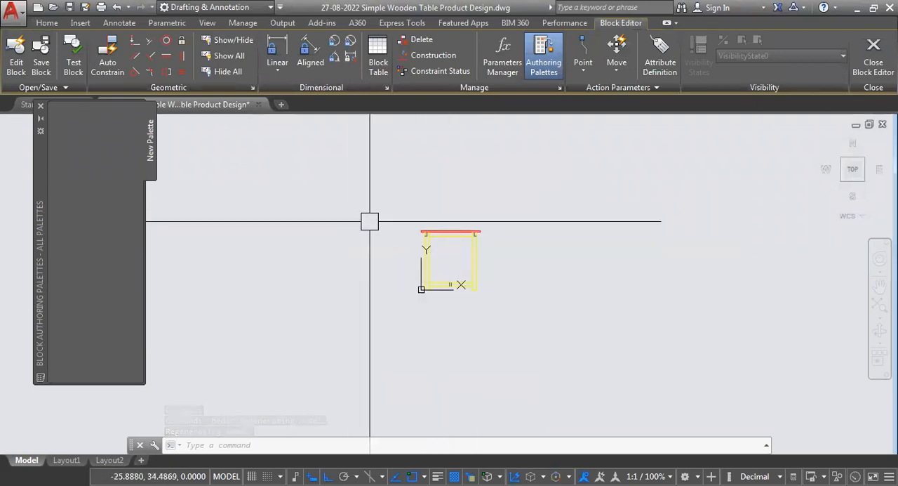
click(379, 205)
click(505, 313)
scroll(448, 250, up, 6)
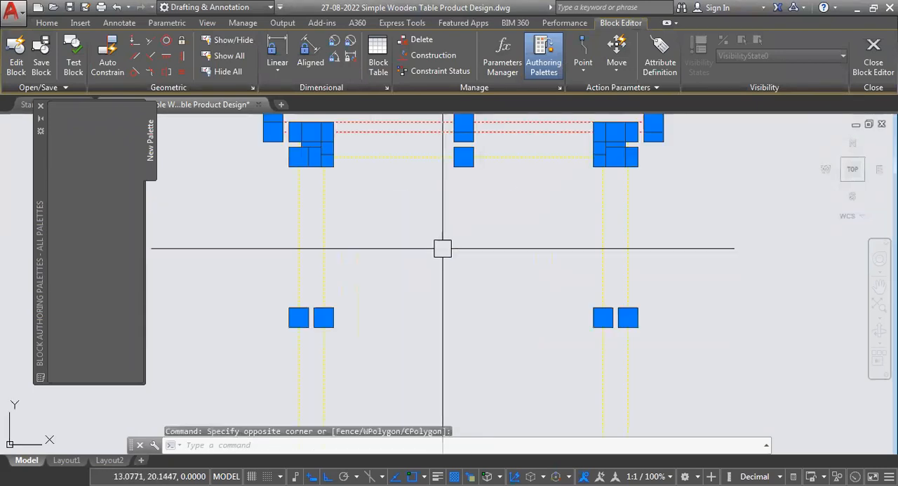
scroll(444, 354, down, 2)
scroll(553, 217, up, 6)
scroll(513, 317, up, 4)
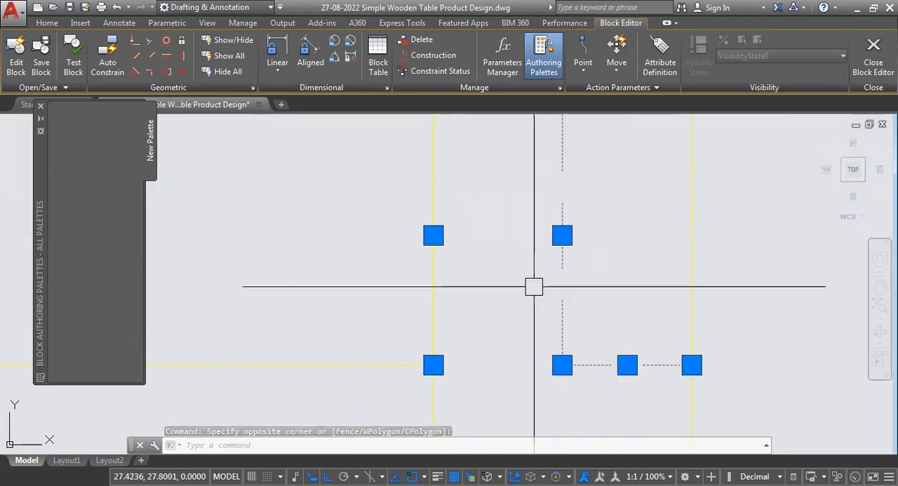
scroll(519, 274, down, 6)
scroll(527, 267, down, 5)
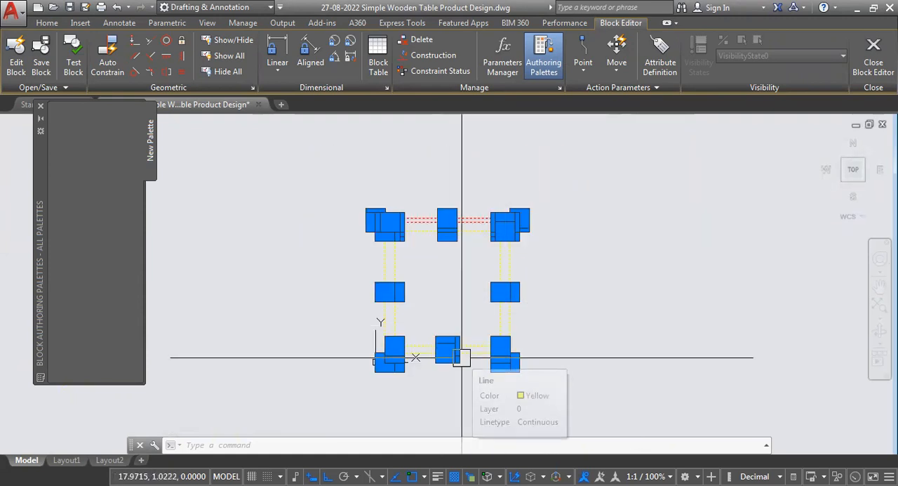
key(Escape)
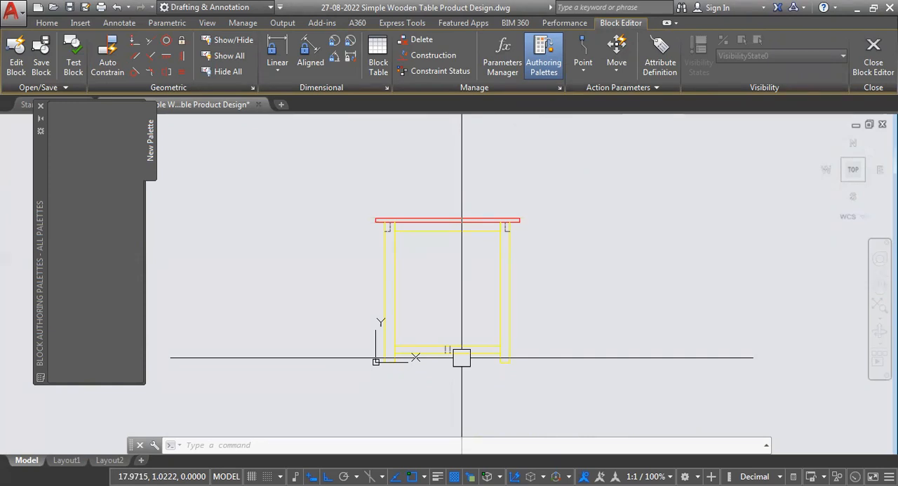
- Set the Block Editor's uniform background colour to Black in the drawing window colour options
text(OP)
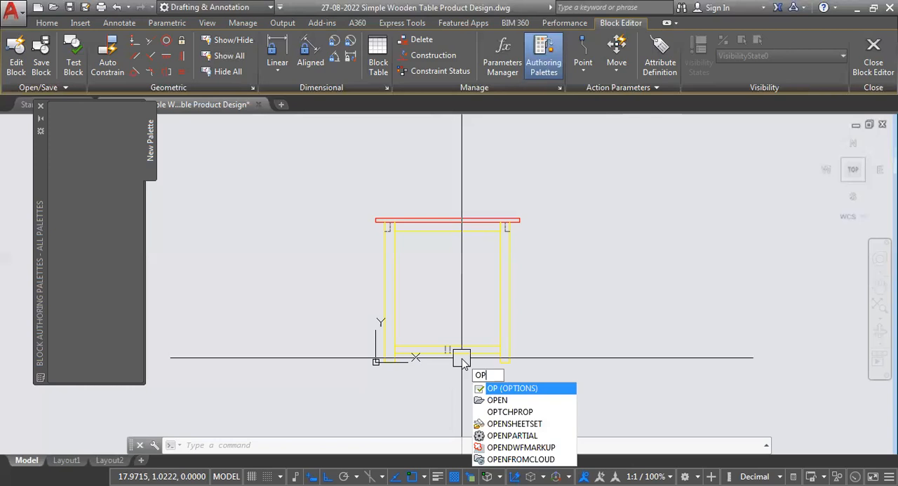
key(Return)
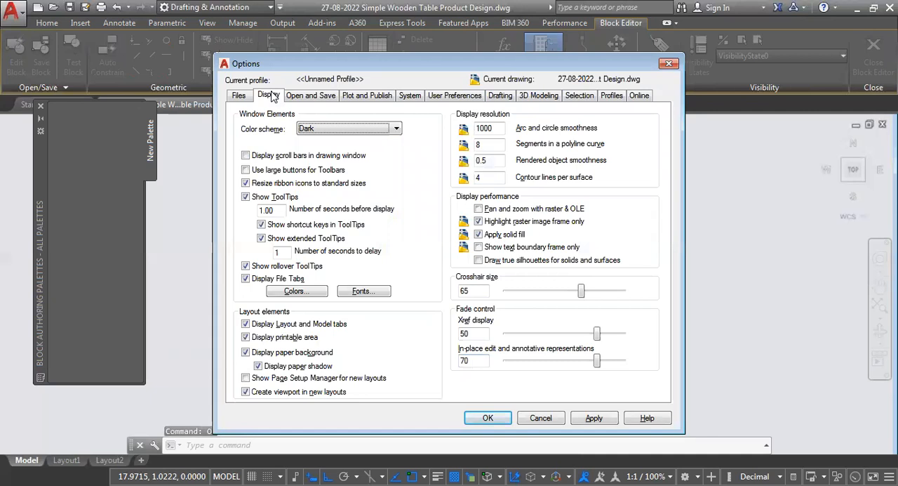
click(289, 295)
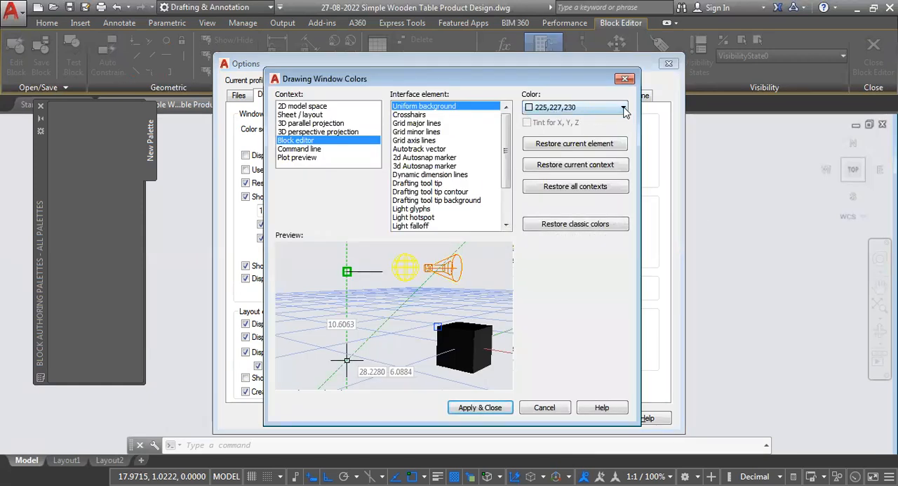
click(623, 108)
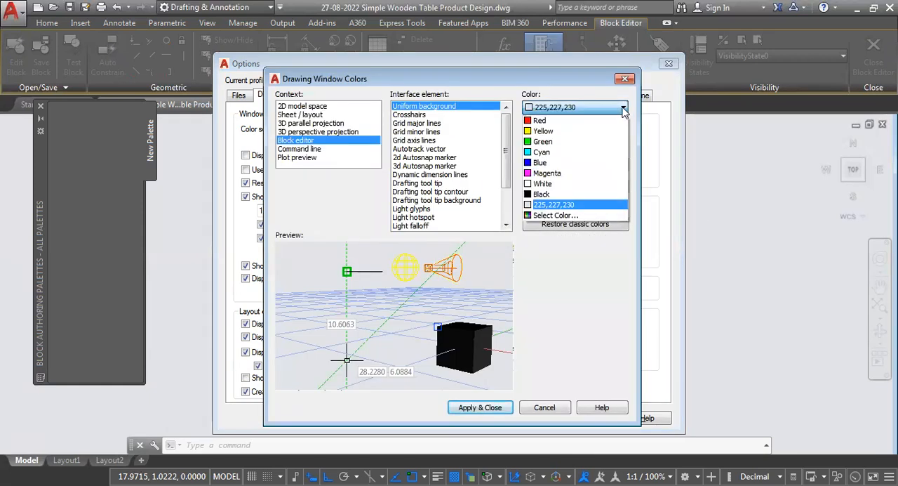
click(553, 195)
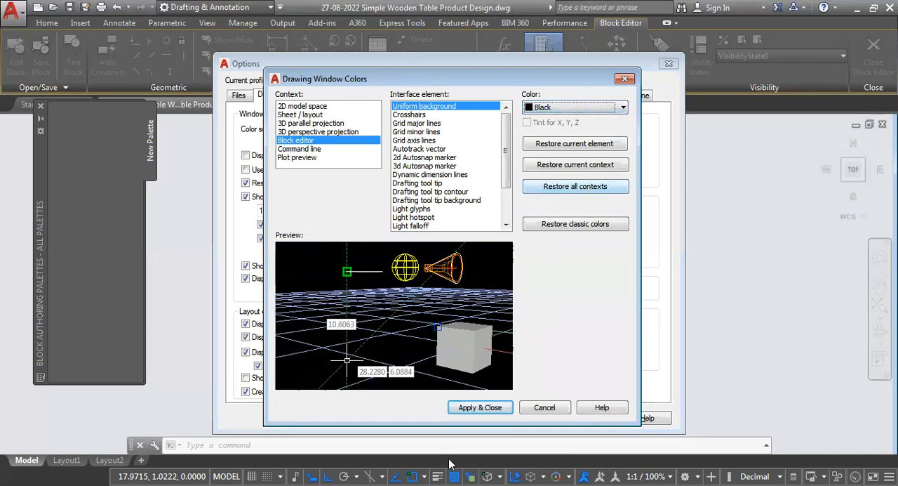
click(480, 408)
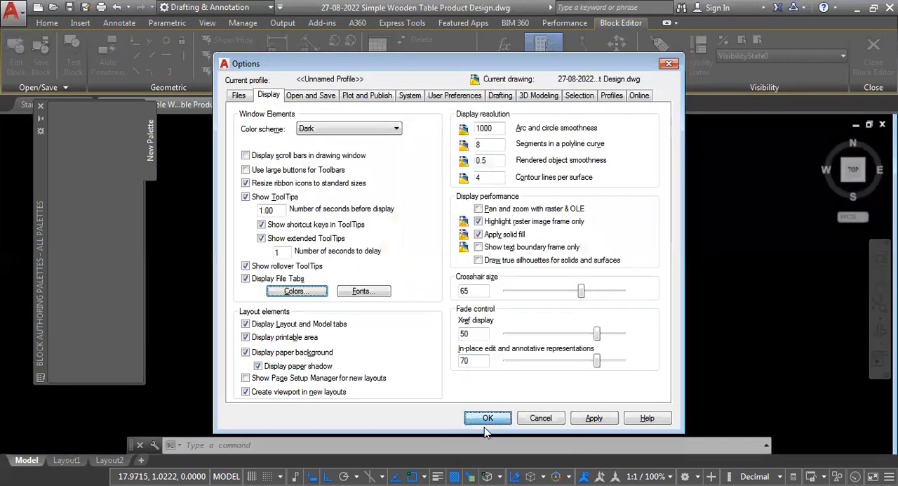
click(488, 418)
- Examine the whole table block and the hidden joint lines in its upper right leg against the new background
scroll(478, 232, down, 6)
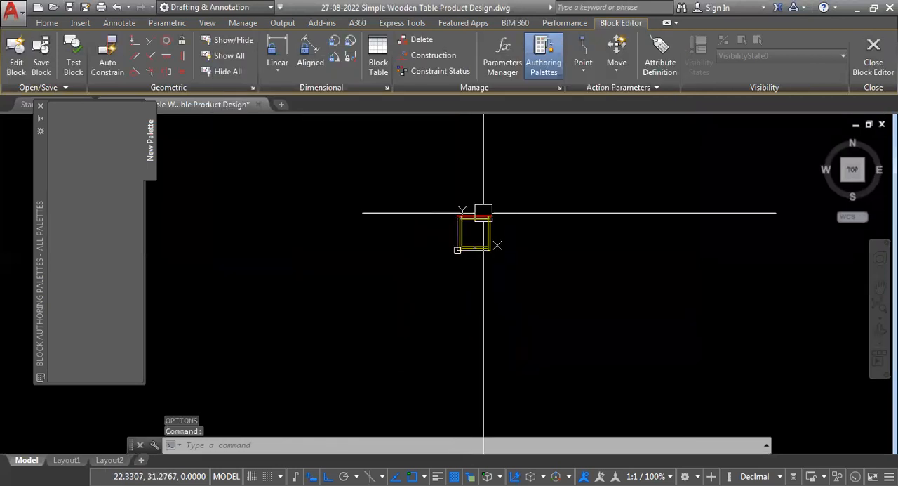
scroll(480, 221, up, 10)
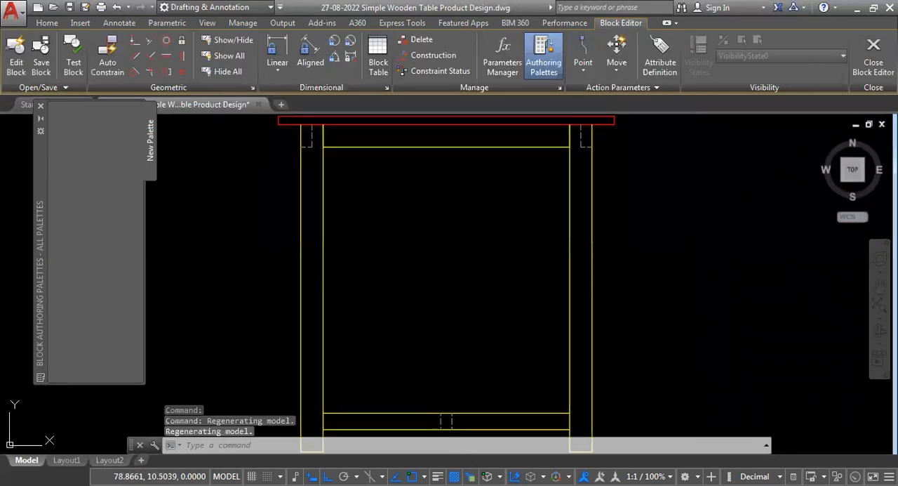
middle_click(477, 261)
middle_click(477, 261)
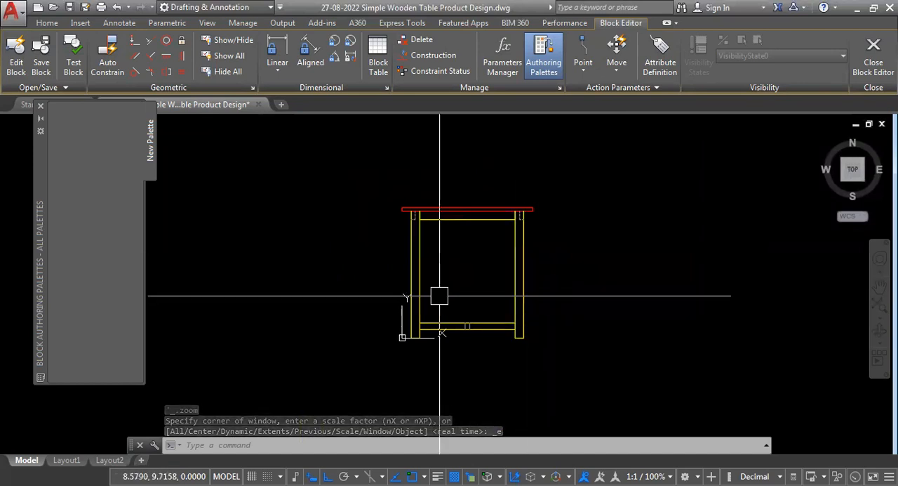
scroll(554, 239, up, 8)
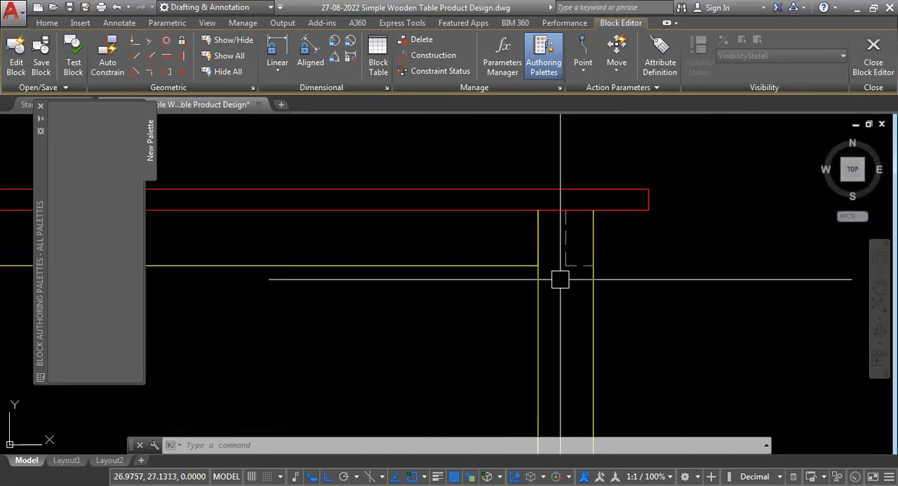
- Erase both legs' inner vertical lines and the upper rail's lower line from the table block's definition
scroll(560, 280, down, 6)
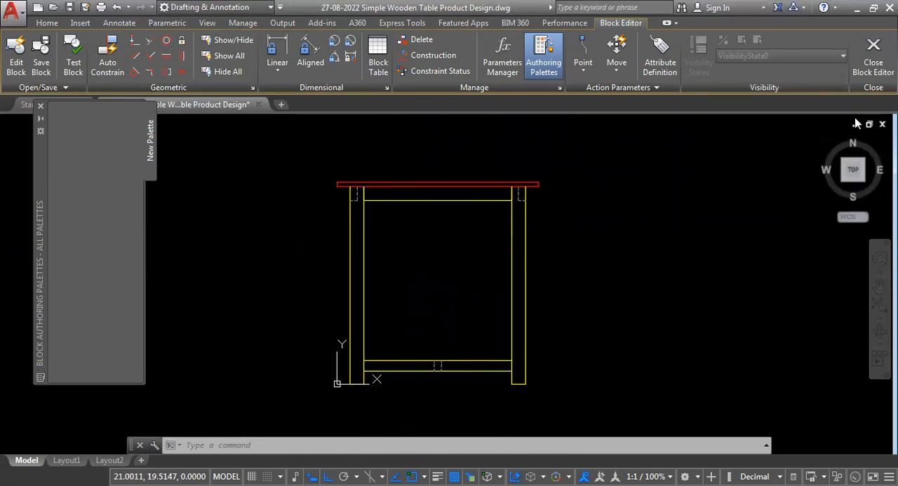
click(511, 256)
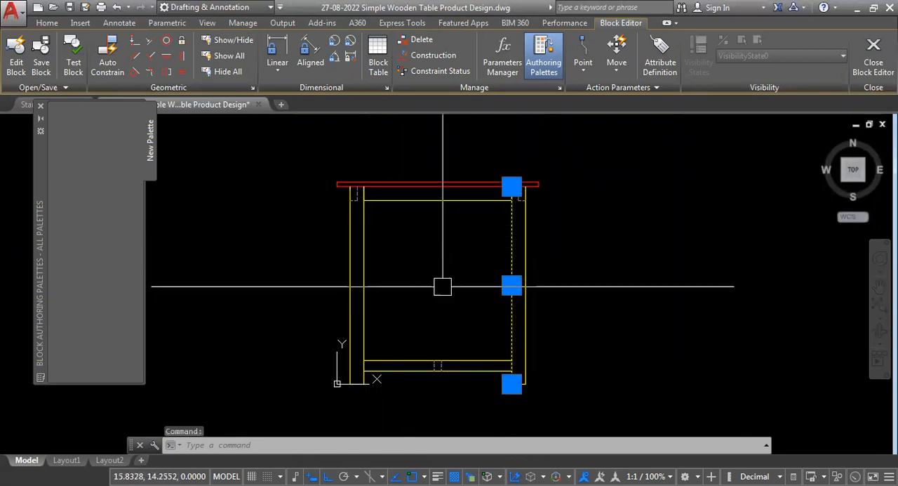
key(Delete)
click(437, 200)
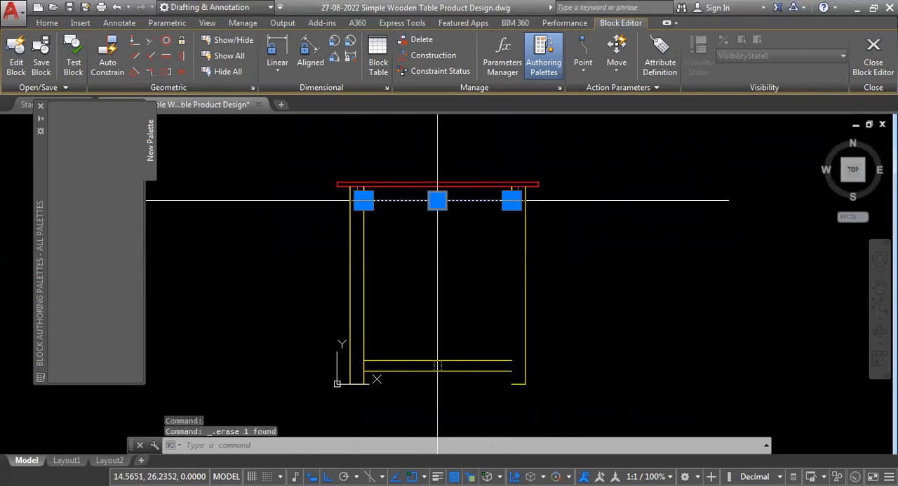
click(369, 263)
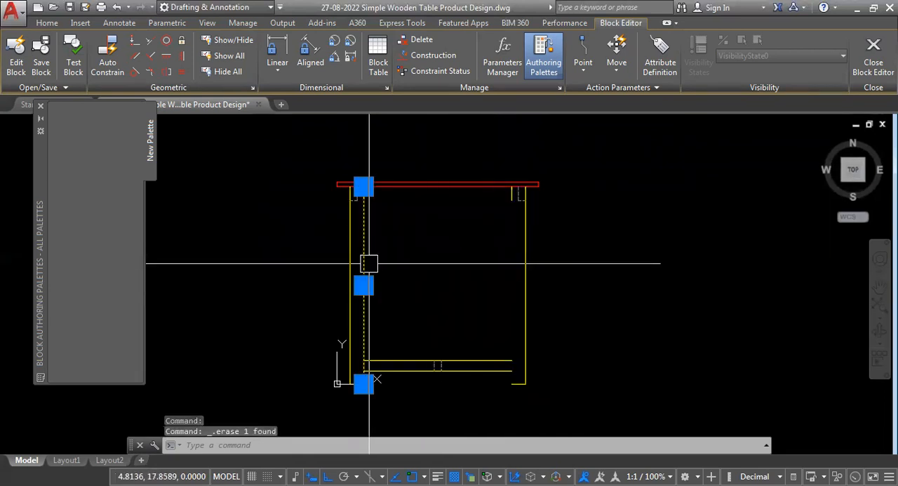
key(Delete)
scroll(517, 296, up, 1)
scroll(476, 341, down, 3)
scroll(459, 339, up, 1)
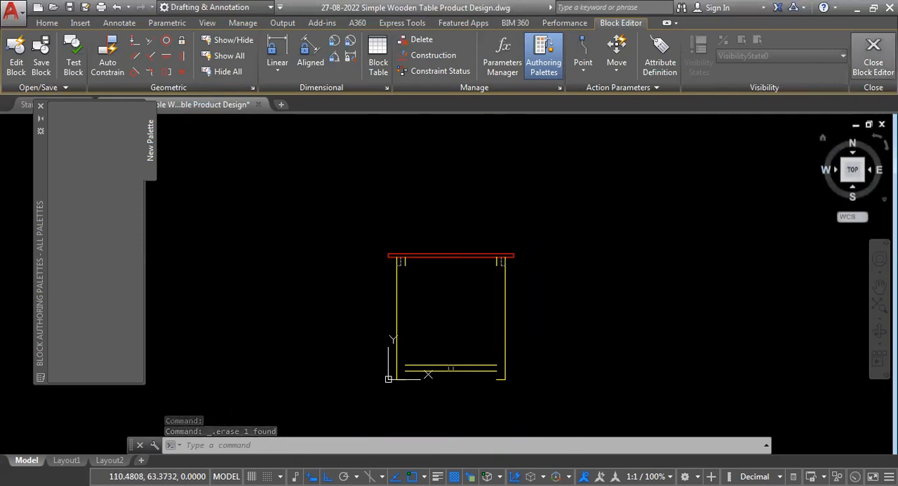
- Close the Block Editor, saving the changes to block A$C5E6D5900, and check the edited block as a single object in the drawing
click(873, 46)
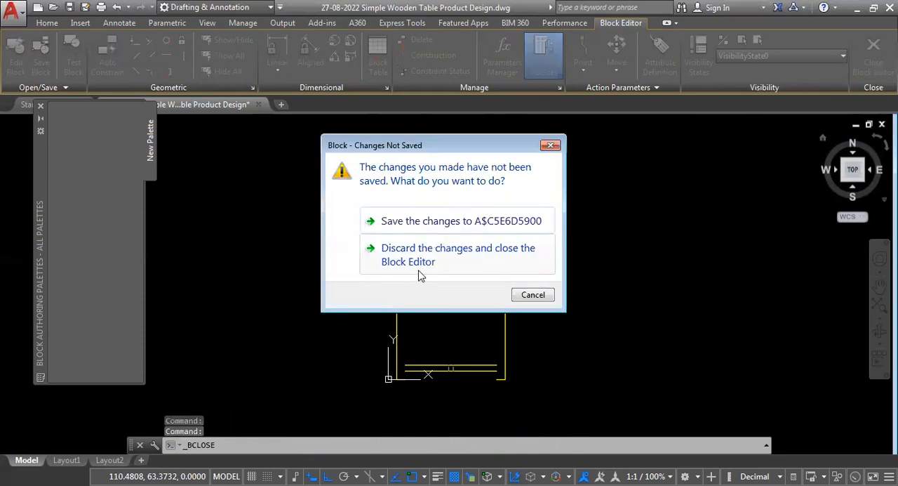
click(401, 227)
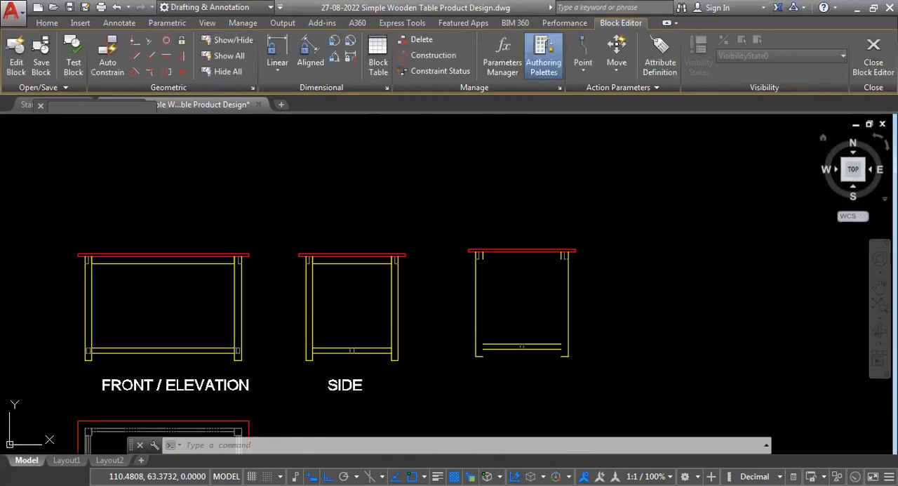
click(471, 321)
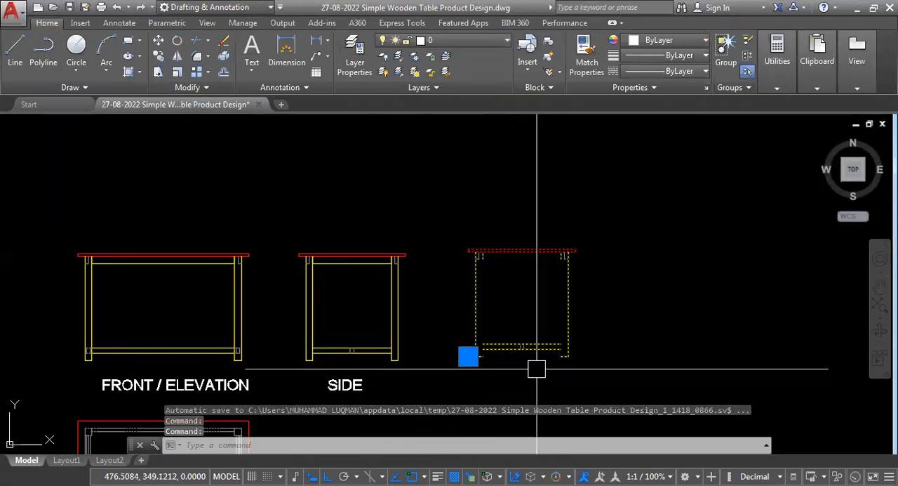
key(Escape)
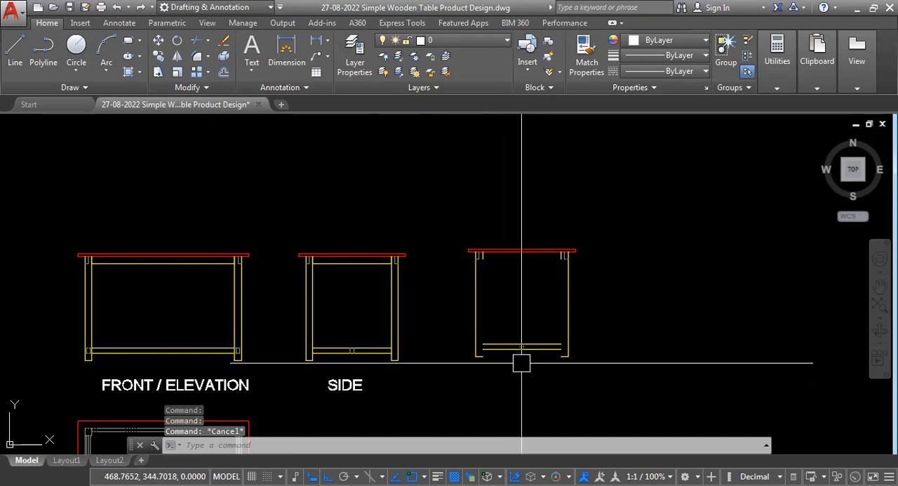
- Reopen the edited block's definition A$C5E6D5900, view its whole geometry, and close the Block Editor saving the changes
click(567, 301)
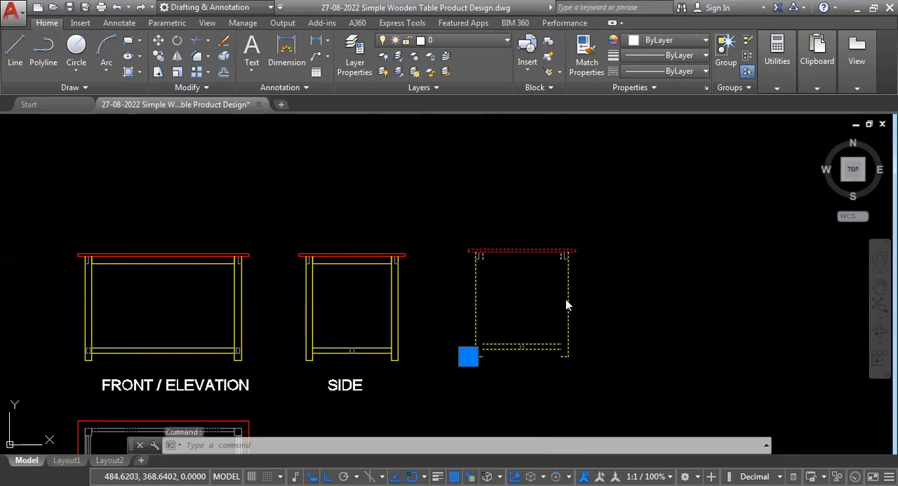
double_click(567, 302)
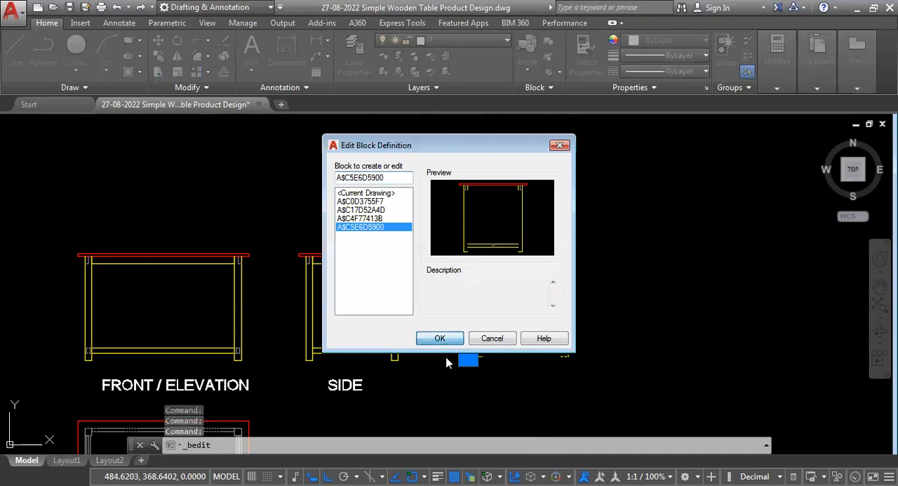
click(440, 338)
scroll(489, 245, down, 5)
scroll(528, 292, up, 4)
scroll(519, 337, down, 3)
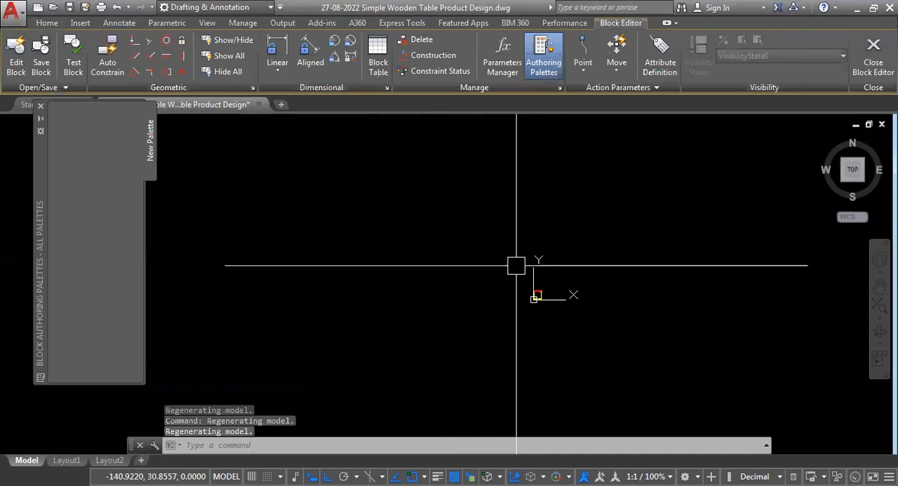
middle_click(484, 346)
middle_click(485, 346)
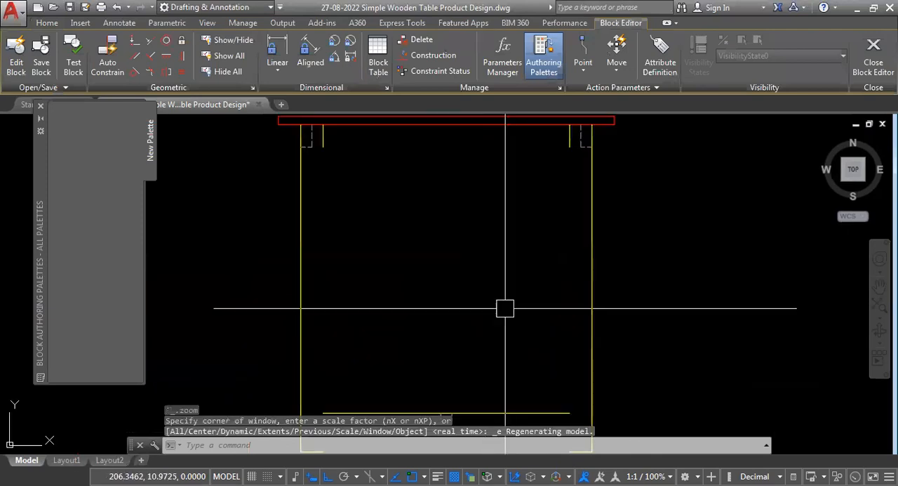
scroll(505, 306, down, 2)
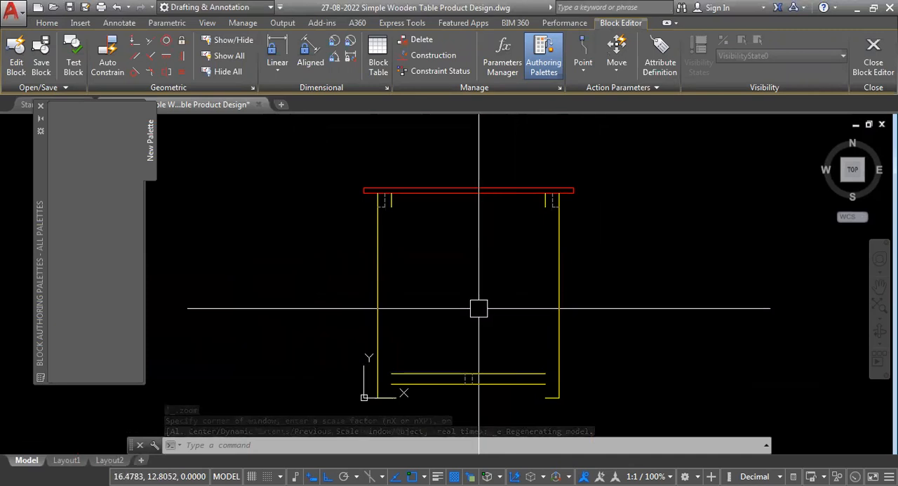
click(870, 67)
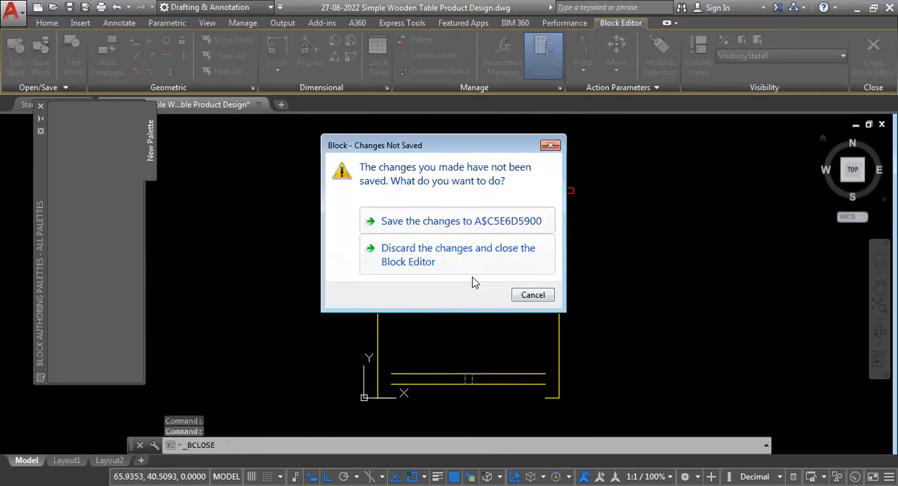
click(457, 221)
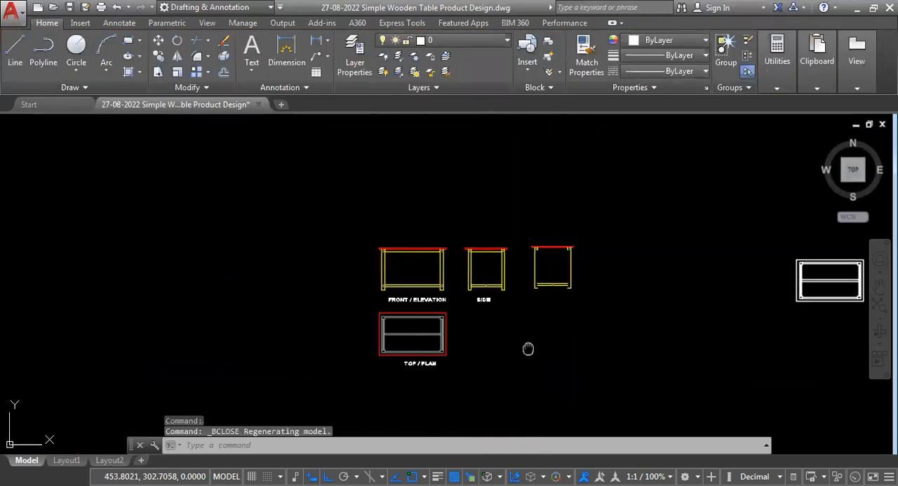
- Erase the edited block copy beside the side view
middle_click(470, 329)
middle_click(470, 329)
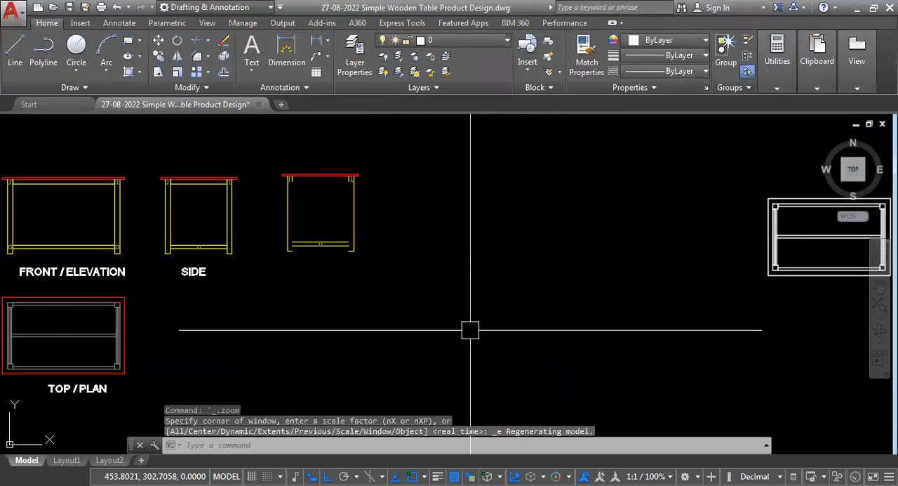
scroll(469, 327, down, 3)
scroll(519, 304, up, 2)
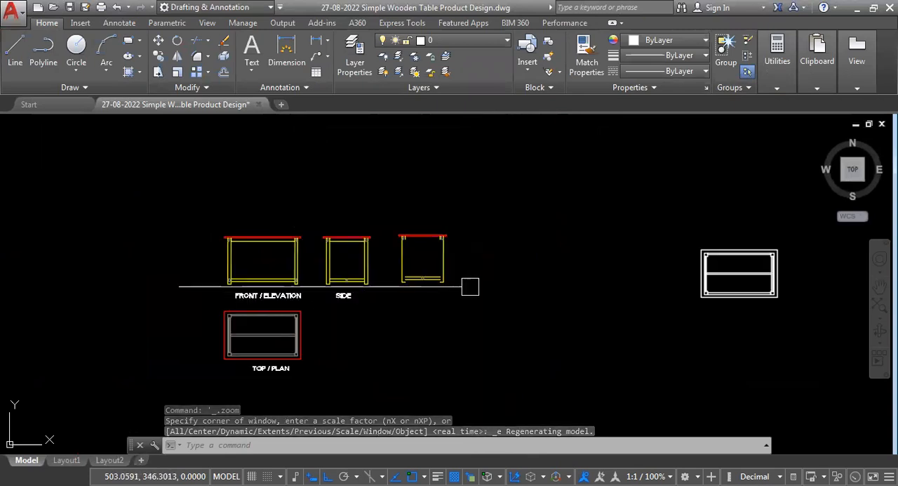
click(485, 188)
click(430, 374)
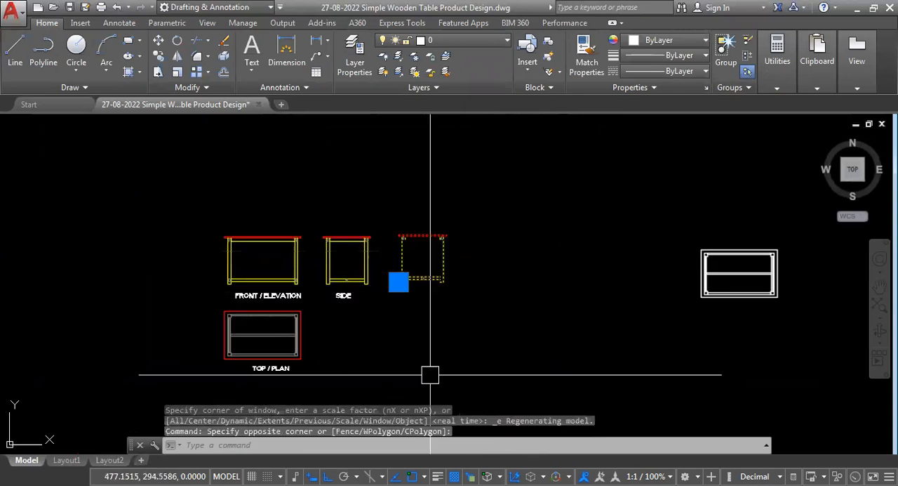
key(Delete)
- Examine the front, side and top views of the table and the separate white table plan
scroll(437, 344, down, 2)
scroll(374, 327, up, 4)
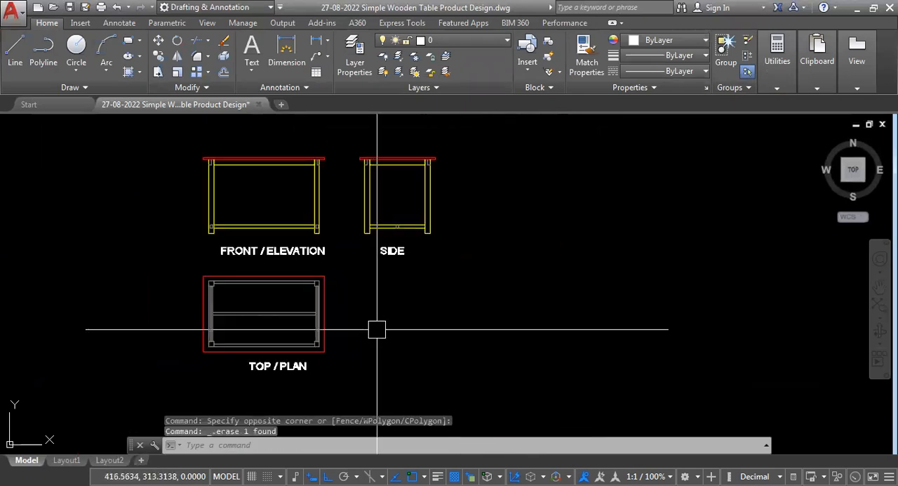
scroll(319, 326, down, 2)
scroll(381, 250, down, 1)
scroll(353, 261, up, 3)
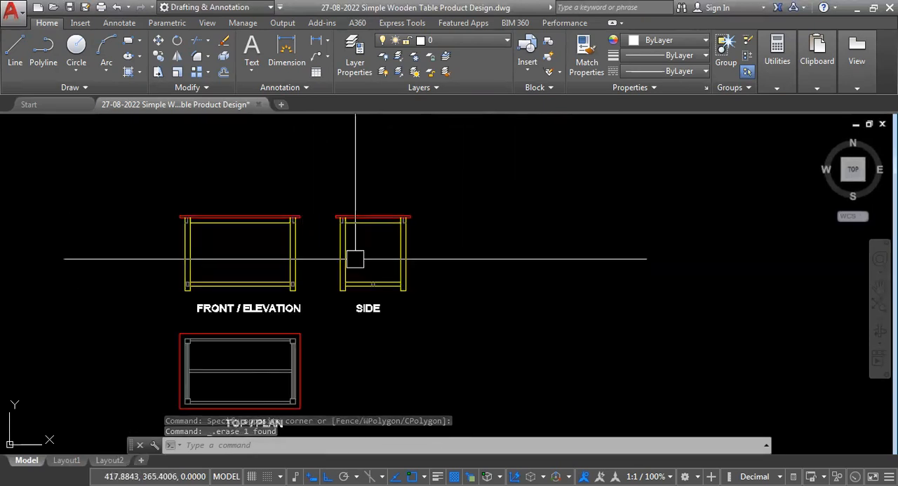
scroll(325, 305, down, 2)
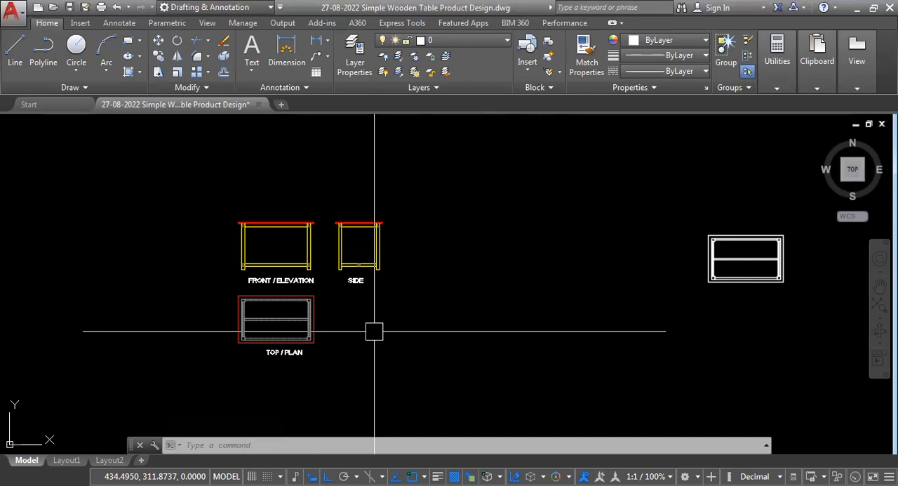
scroll(197, 312, down, 2)
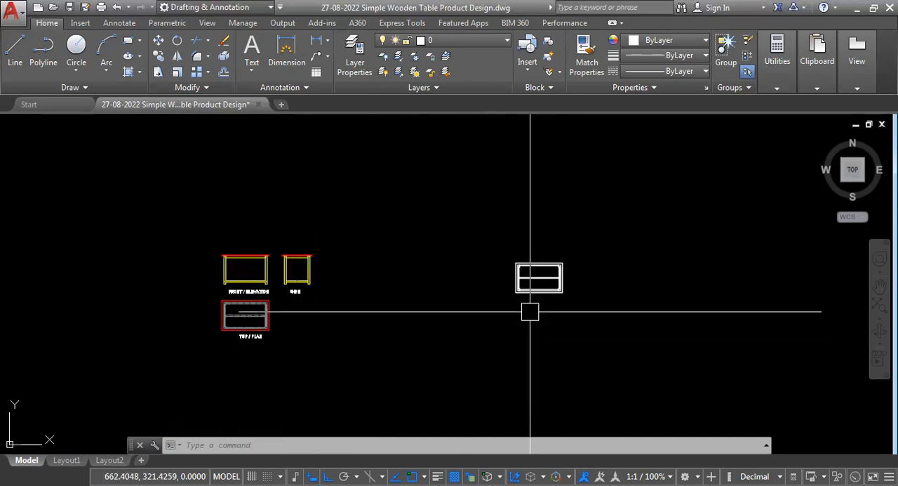
scroll(529, 311, up, 2)
scroll(644, 350, down, 2)
scroll(597, 323, up, 4)
scroll(637, 293, down, 2)
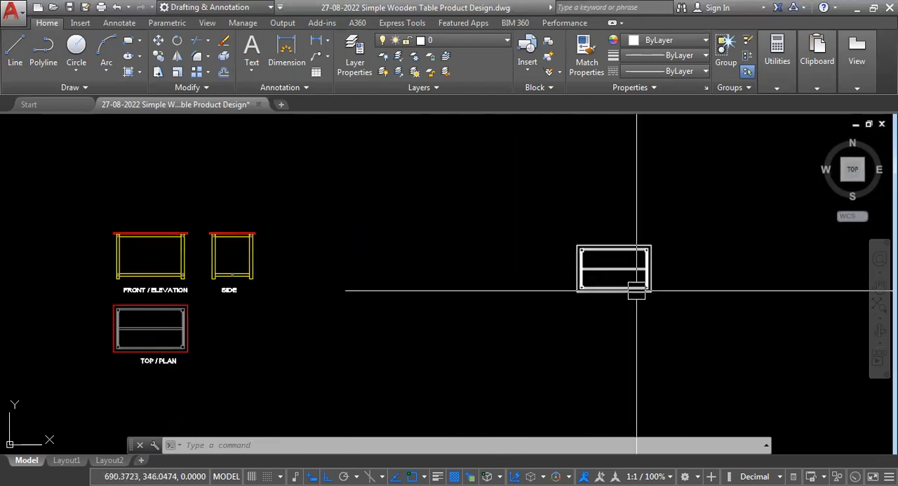
- Select all the geometry of the separate white table plan, inspect its individual objects, and clear the selection
click(556, 217)
click(653, 353)
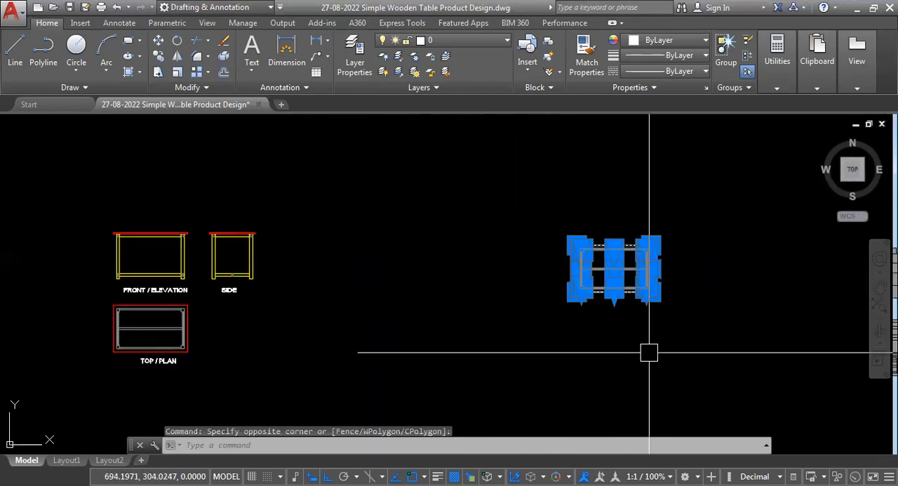
scroll(605, 262, up, 4)
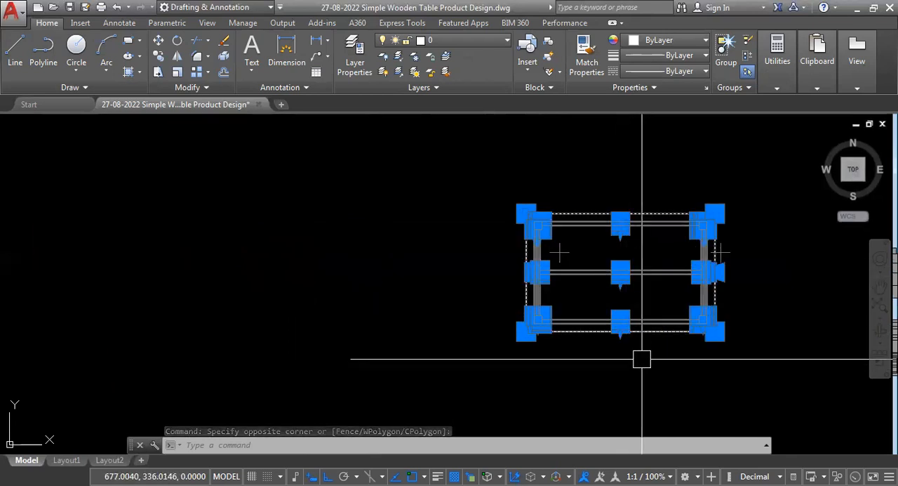
key(Escape)
scroll(612, 323, down, 4)
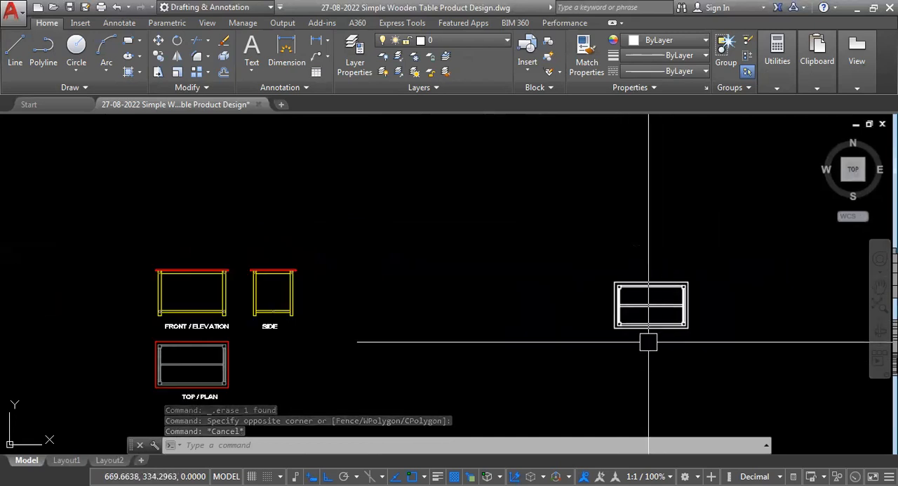
scroll(168, 318, up, 6)
scroll(273, 369, down, 2)
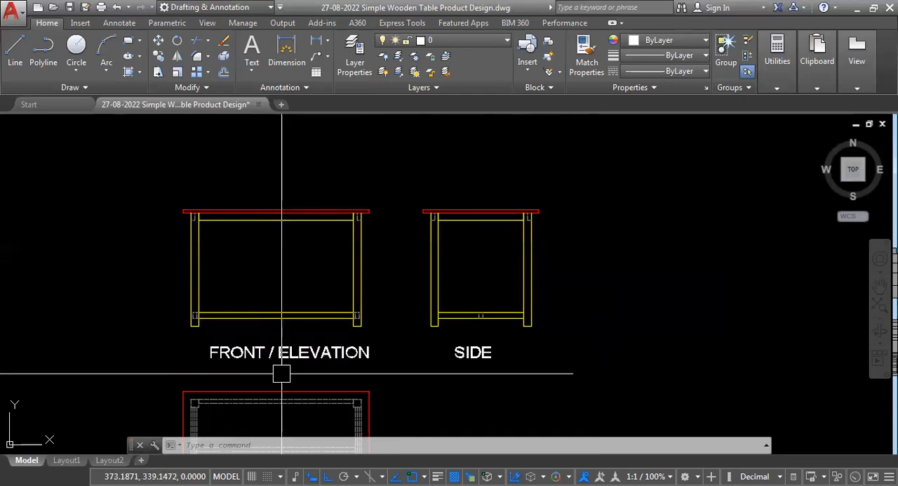
- Draw a vertical line through the middle of the front elevation, with its upper end stretched above the tabletop
text(L)
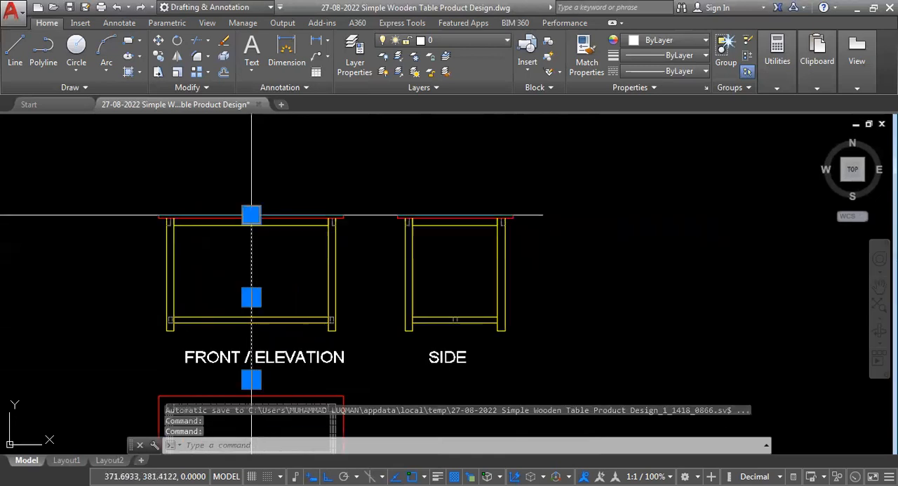
click(251, 215)
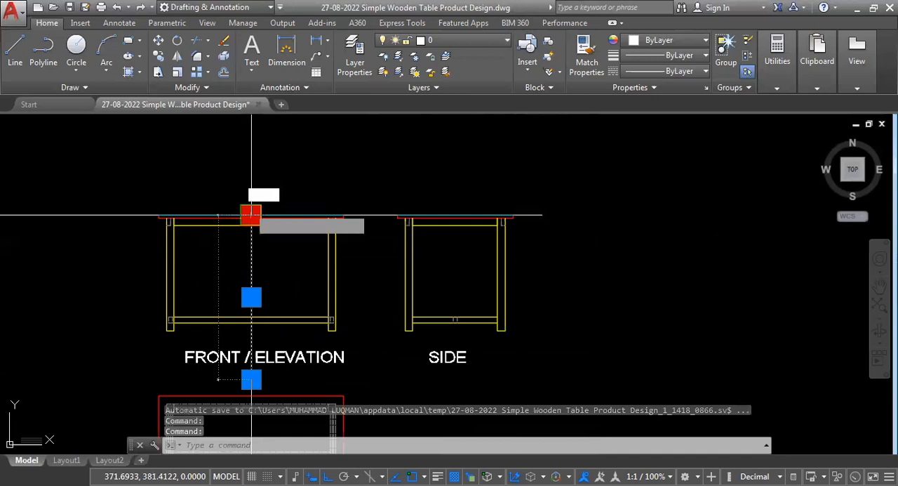
key(Escape)
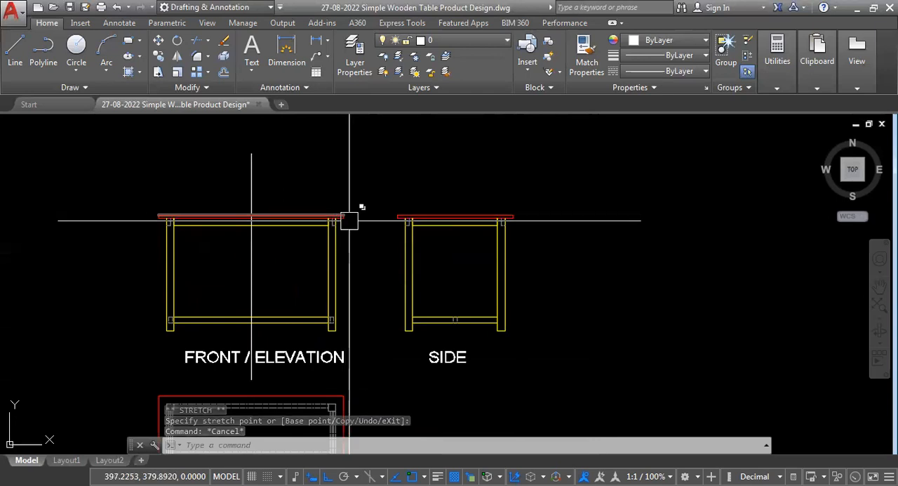
- Copy the side view without its label into the empty space on its right, level with the original
scroll(347, 214, up, 5)
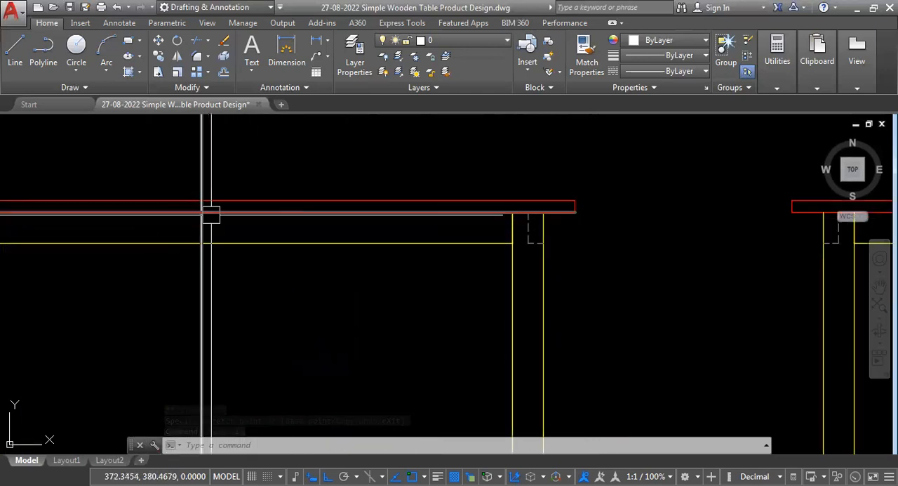
scroll(206, 215, down, 4)
scroll(203, 285, down, 3)
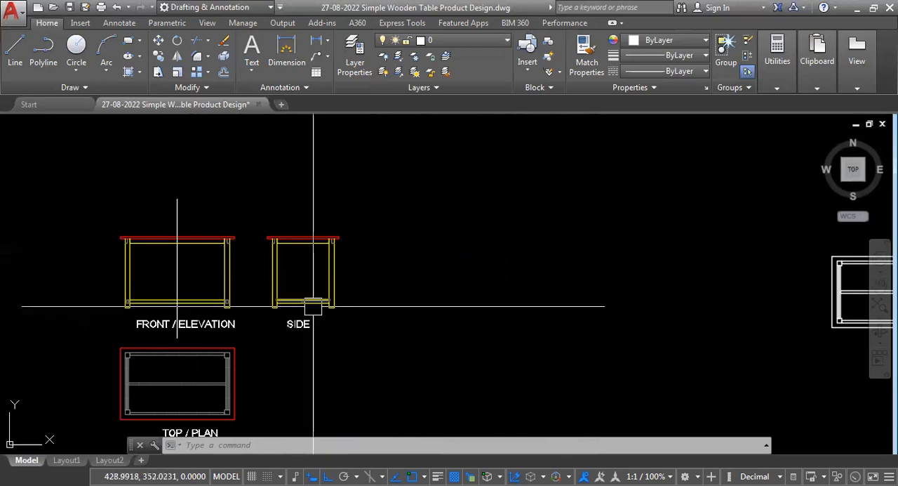
scroll(287, 319, up, 2)
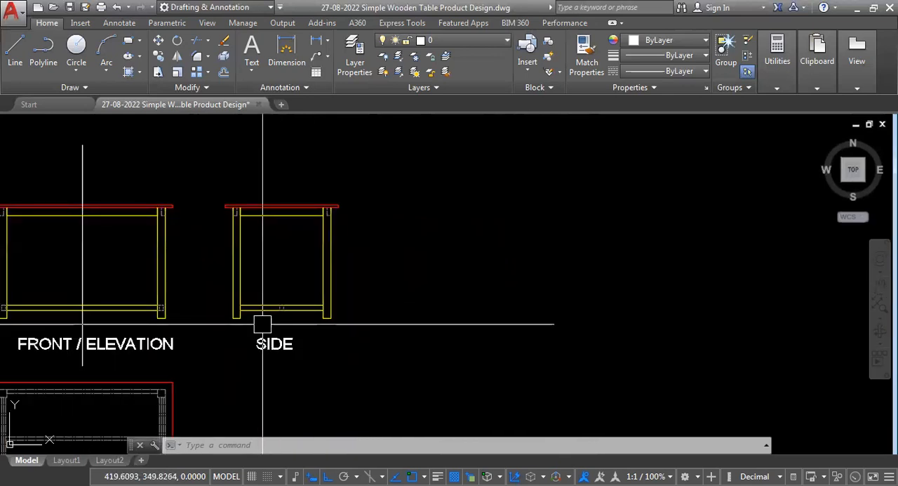
click(374, 174)
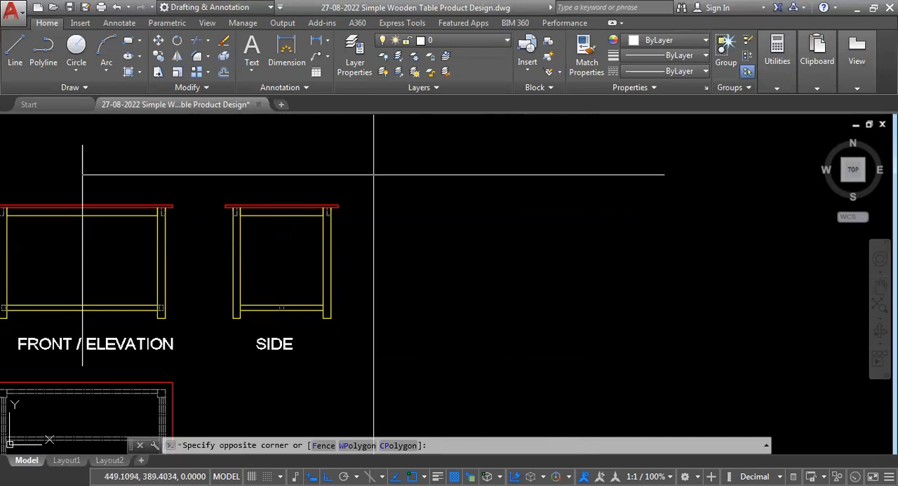
click(221, 361)
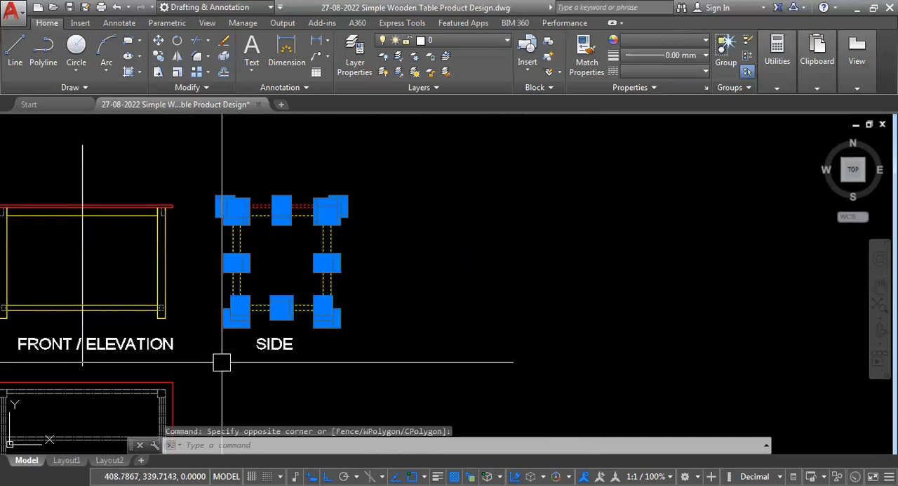
text(CO)
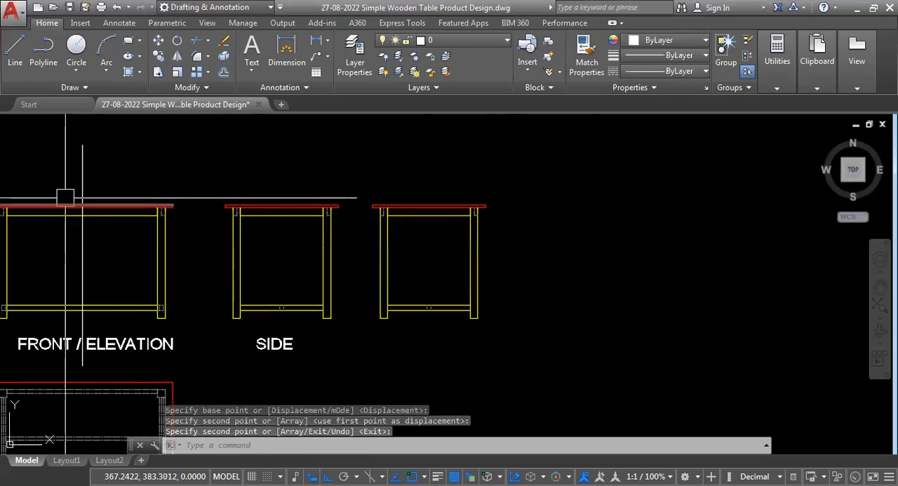
- Examine where the vertical line crosses the tabletop and upper rail in the front elevation, and compare with the side view copy
scroll(66, 196, up, 3)
scroll(639, 196, down, 2)
scroll(572, 208, up, 2)
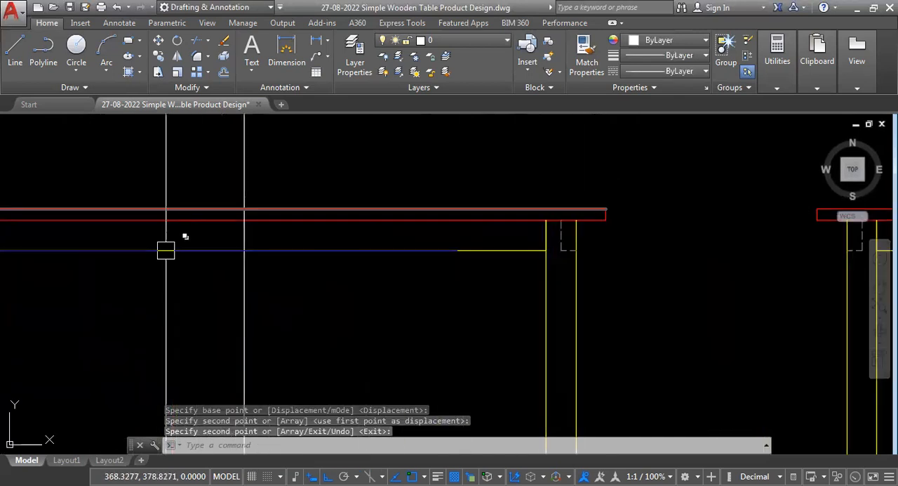
scroll(210, 267, down, 4)
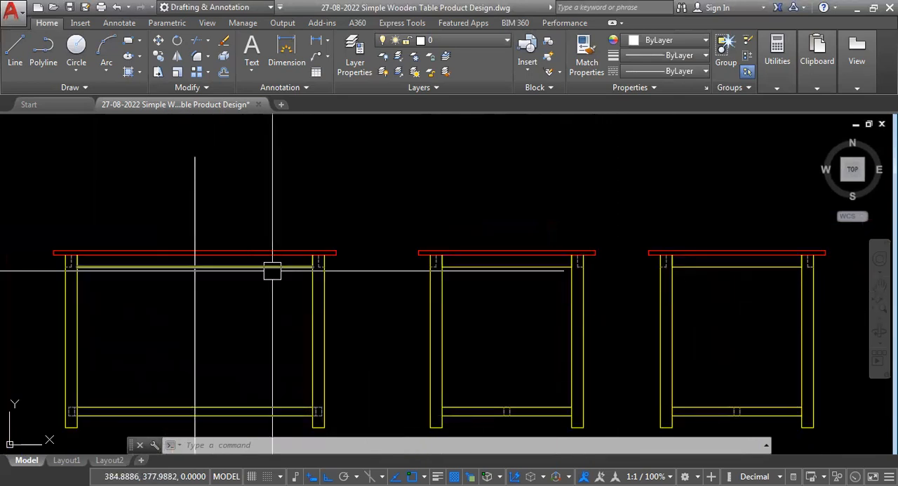
scroll(186, 260, up, 2)
scroll(123, 259, down, 2)
scroll(755, 266, up, 5)
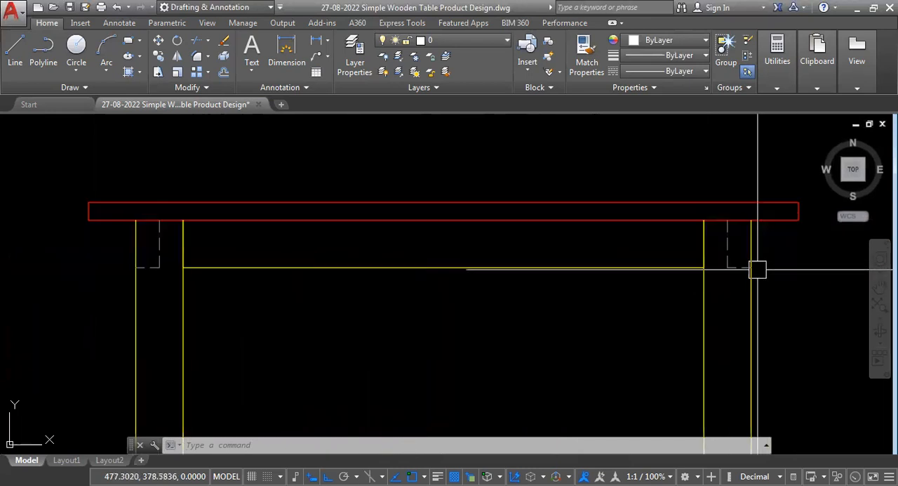
scroll(275, 287, down, 2)
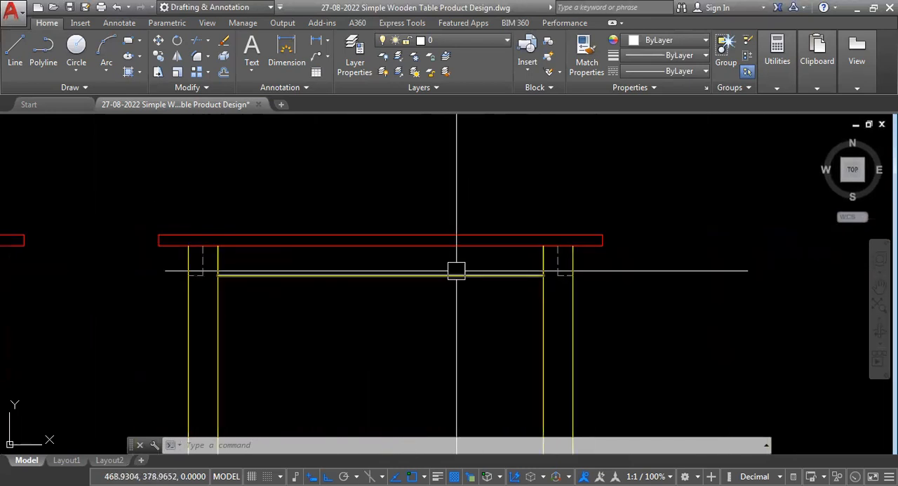
- Hatch the tabletop of the side view copy with the ANSI31 pattern at scale 1
mouse_move(456, 270)
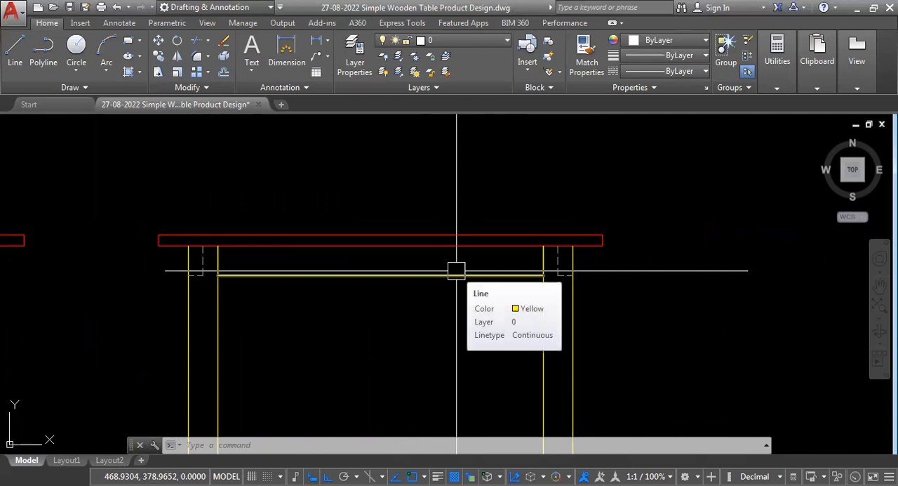
text(h)
key(Return)
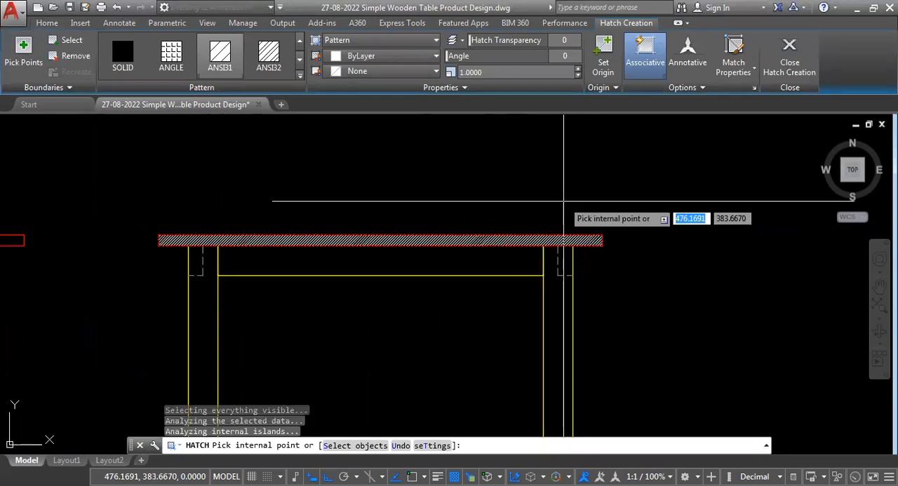
key(Return)
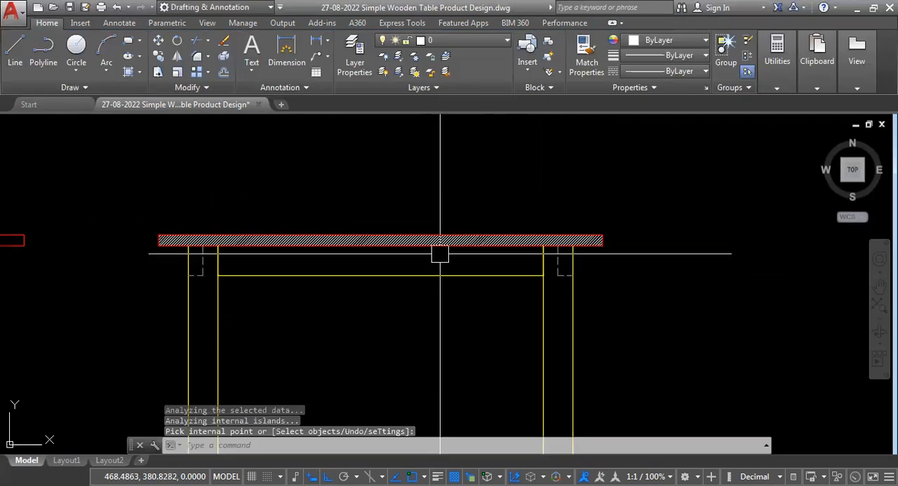
- Examine the hatched tabletop of the copy against the vertical line through the front elevation's tabletop and upper rail
scroll(440, 247, up, 4)
scroll(536, 238, down, 4)
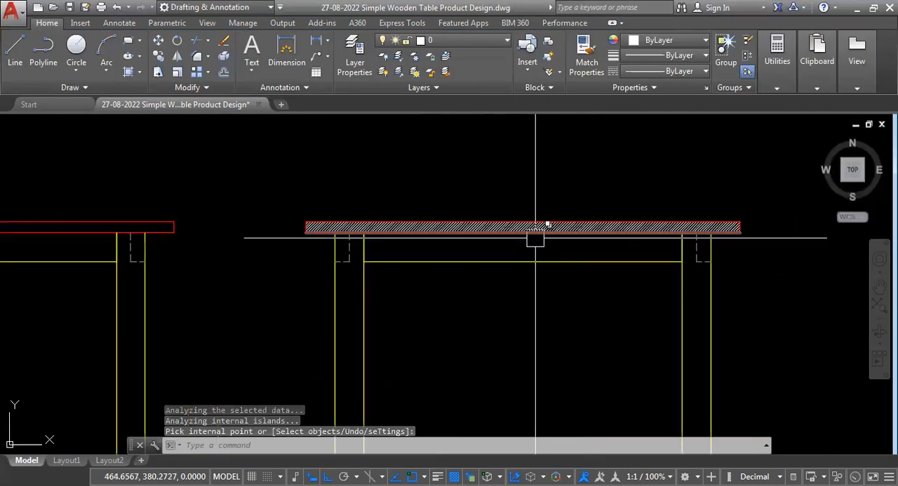
scroll(733, 234, up, 4)
scroll(713, 233, down, 2)
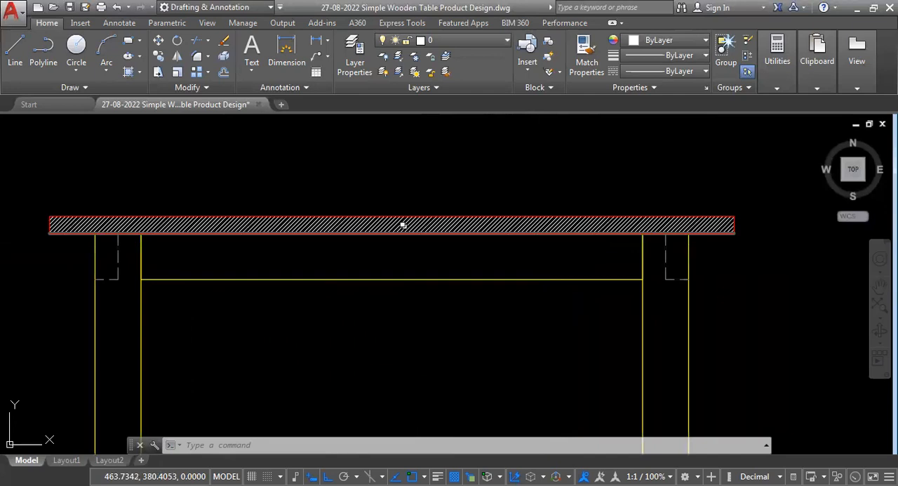
scroll(635, 232, down, 2)
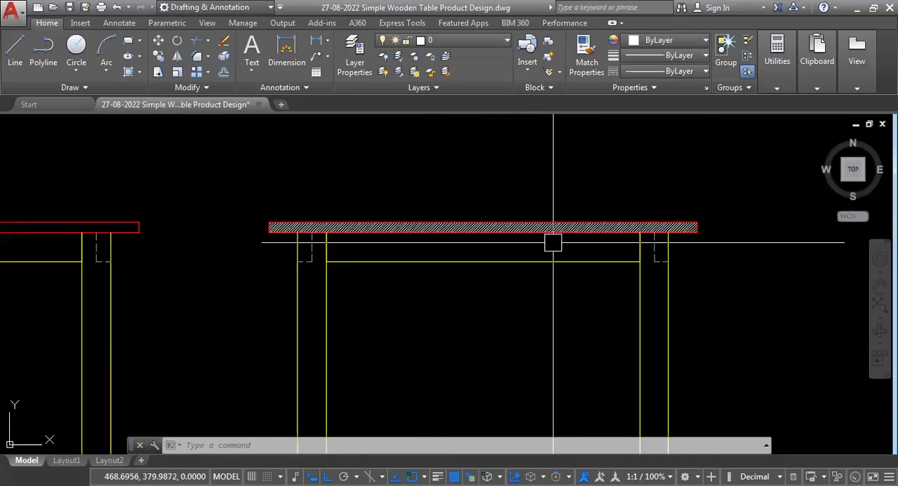
scroll(660, 238, down, 3)
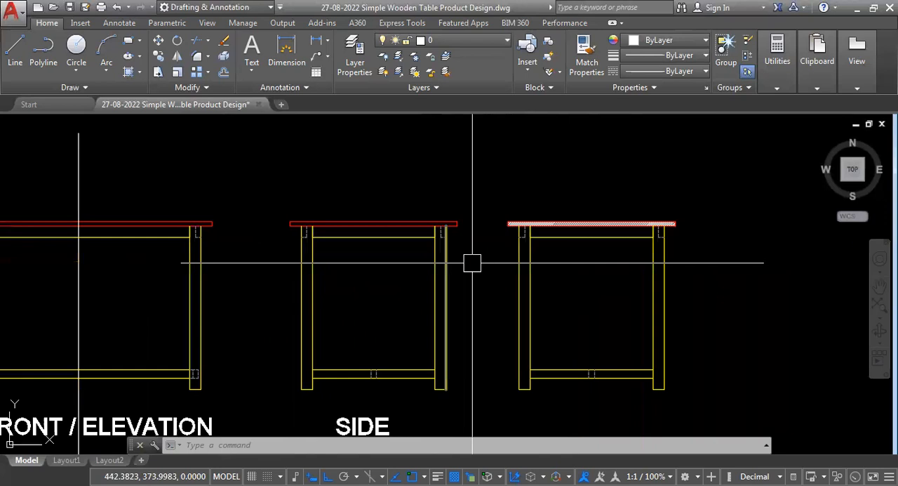
scroll(467, 233, up, 5)
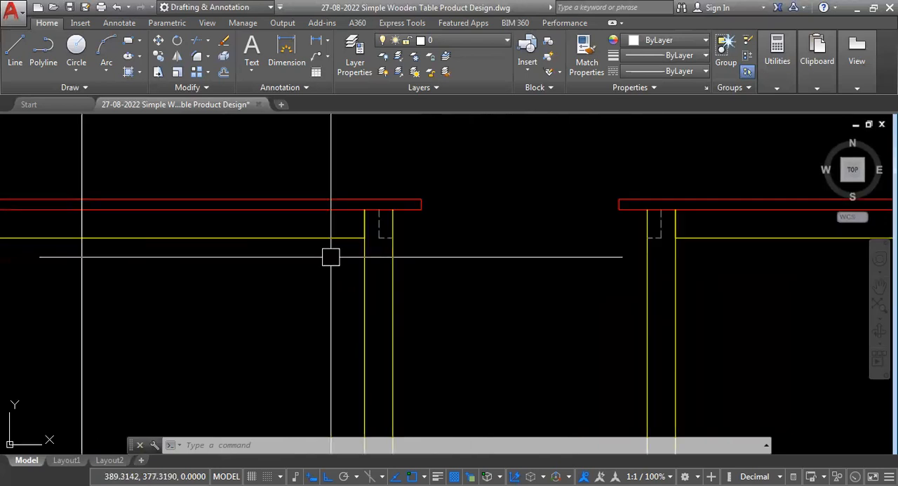
scroll(491, 276, down, 2)
scroll(454, 259, up, 2)
scroll(453, 259, down, 2)
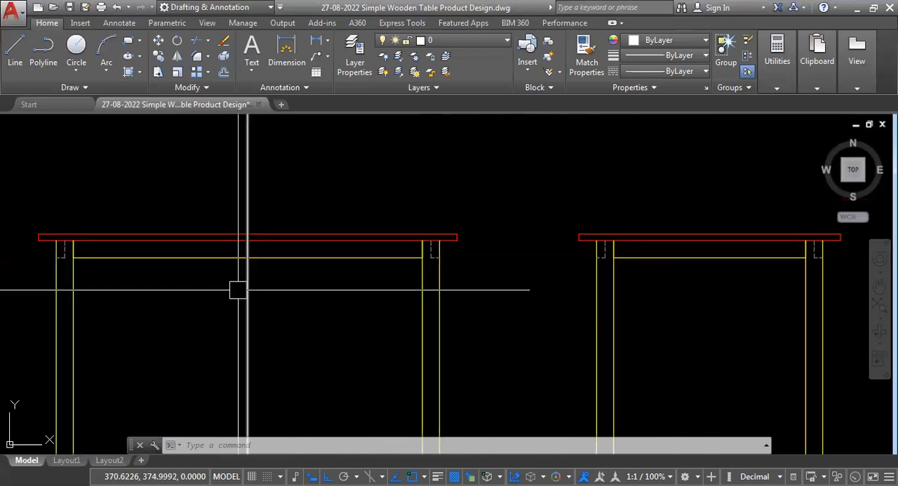
scroll(223, 253, up, 5)
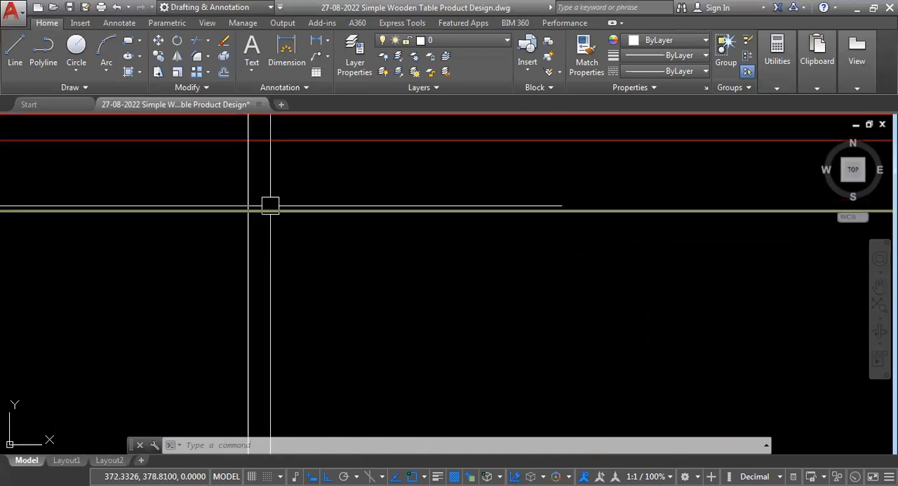
scroll(270, 224, down, 2)
scroll(609, 246, down, 5)
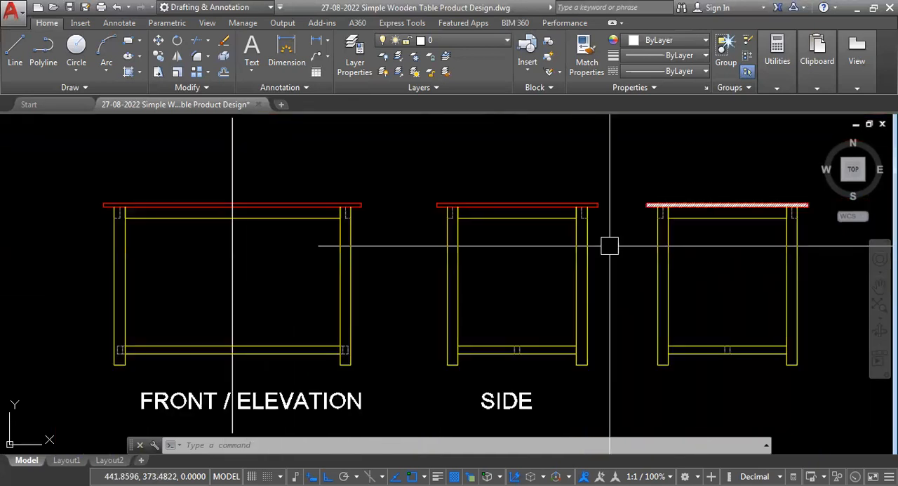
- Match the dashed rail outlines below both ends of the copy's tabletop to its continuous yellow lines
scroll(751, 250, up, 2)
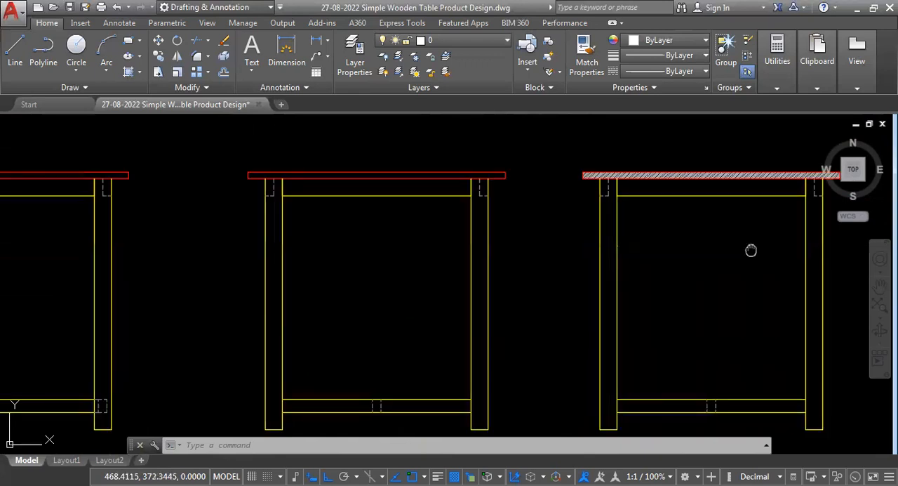
middle_drag(751, 250, 596, 282)
scroll(651, 226, up, 6)
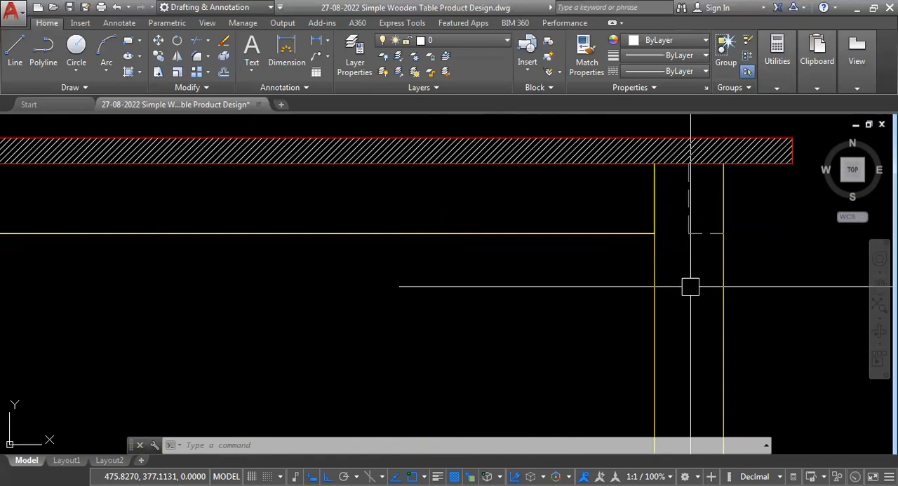
scroll(544, 241, down, 4)
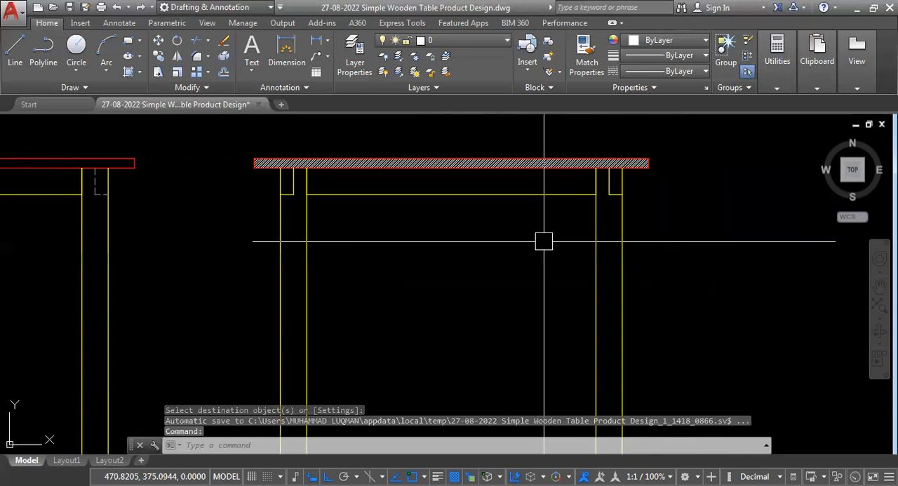
- Hatch the two small rail sections at the tops of the copy's legs with ANSI31 at scale 1
text(h)
key(Return)
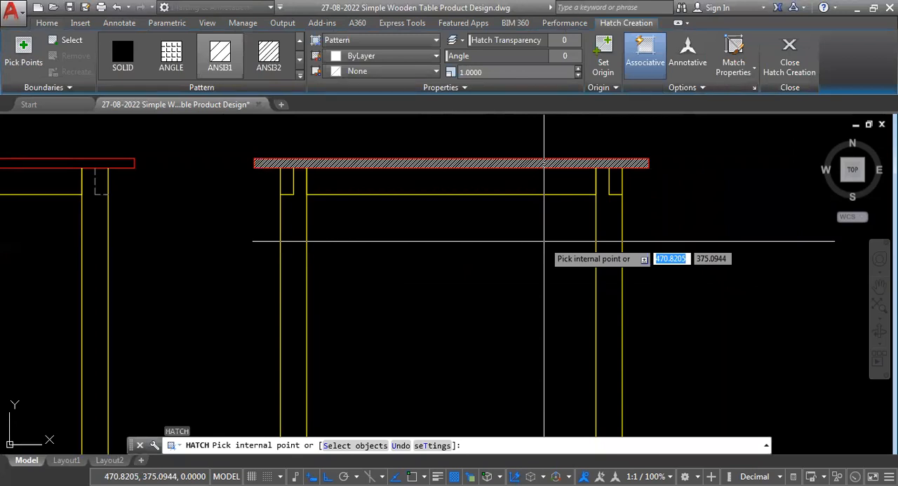
click(413, 298)
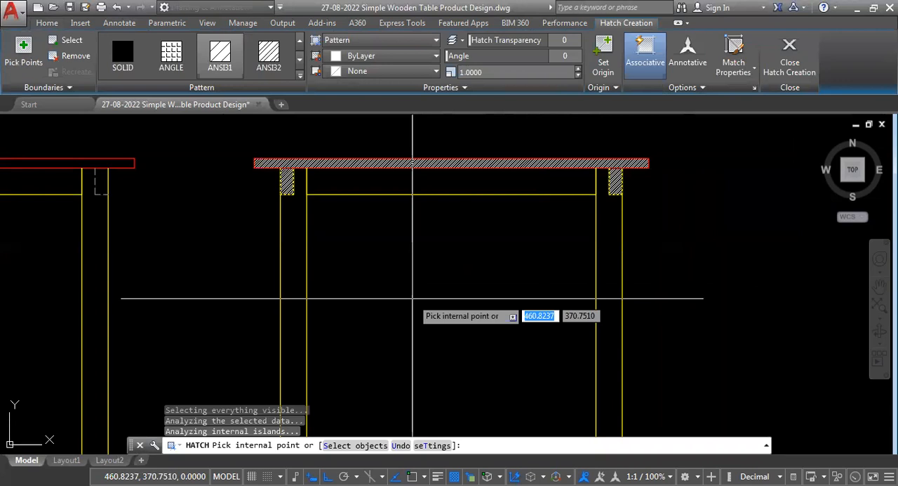
key(Return)
- Examine where the vertical line crosses the lower rail of the front elevation, and compare it with the side view
scroll(582, 193, up, 2)
scroll(583, 197, down, 8)
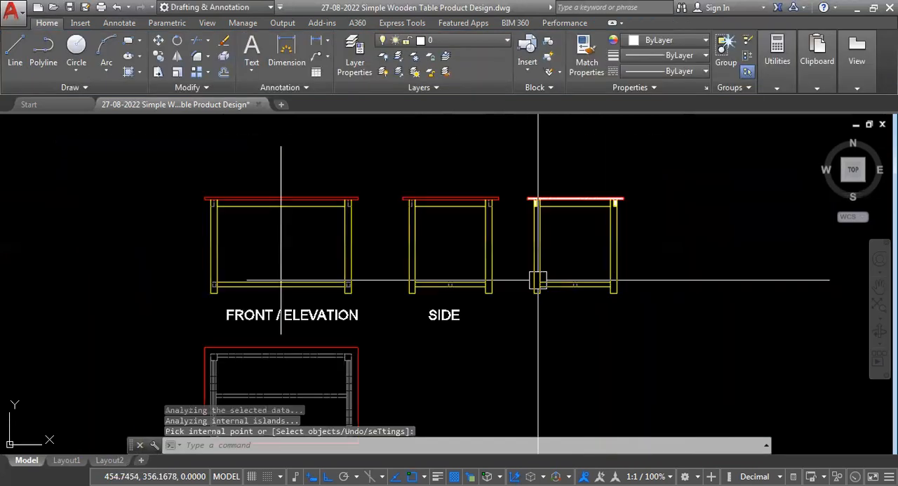
scroll(199, 249, up, 2)
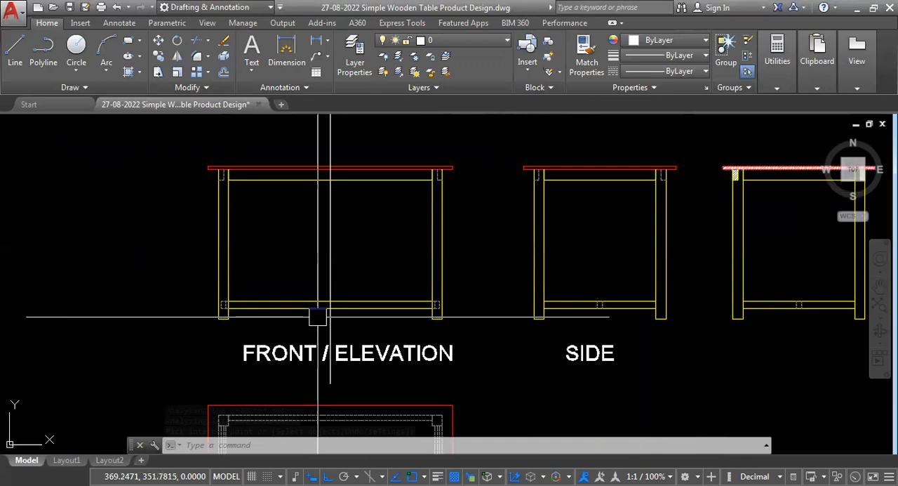
scroll(317, 317, up, 5)
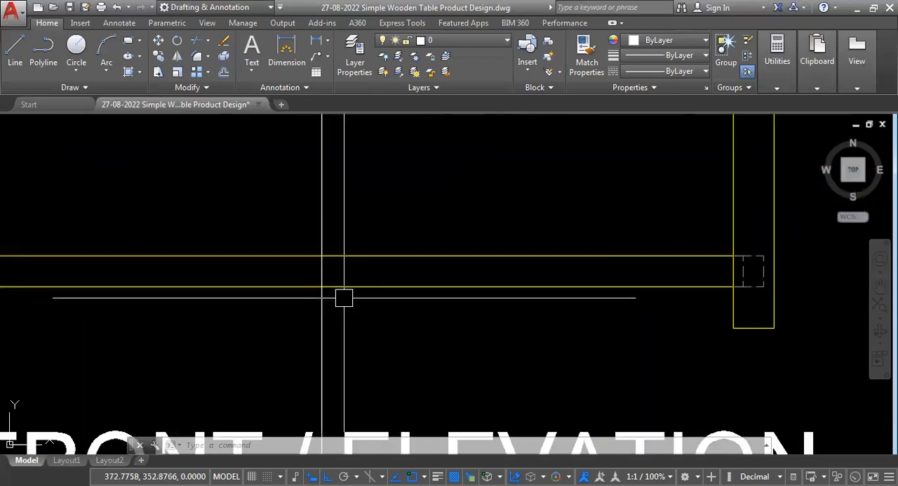
scroll(349, 303, down, 4)
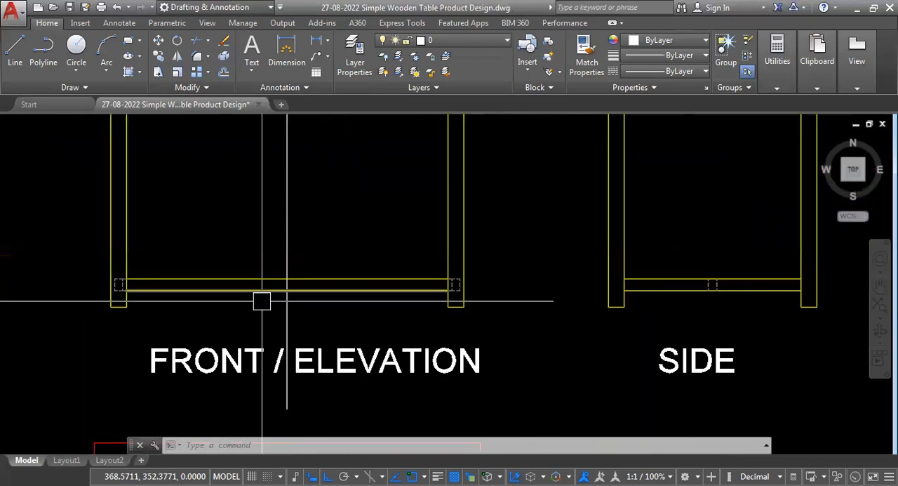
scroll(261, 301, down, 2)
scroll(280, 319, up, 4)
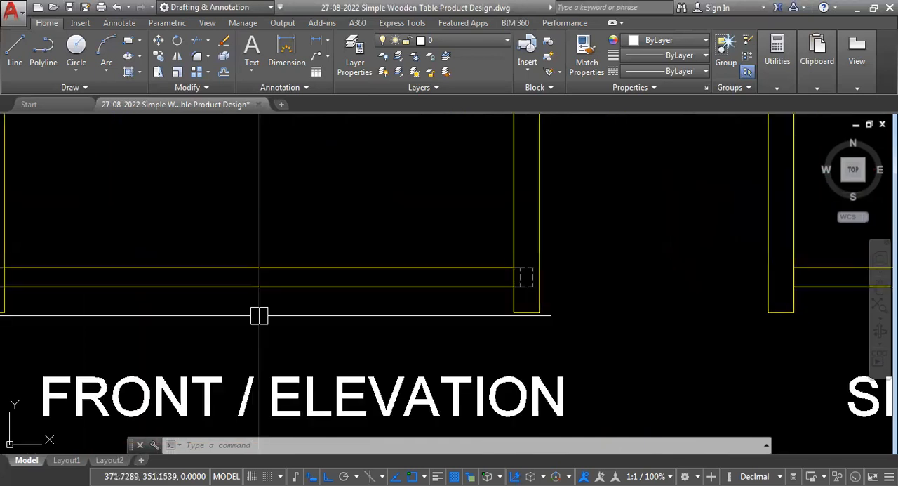
scroll(259, 315, down, 2)
scroll(147, 272, down, 2)
- Match the dashed lines in the middle of the copy's lower rail to the yellow linework and hatch the area between them
scroll(461, 274, up, 6)
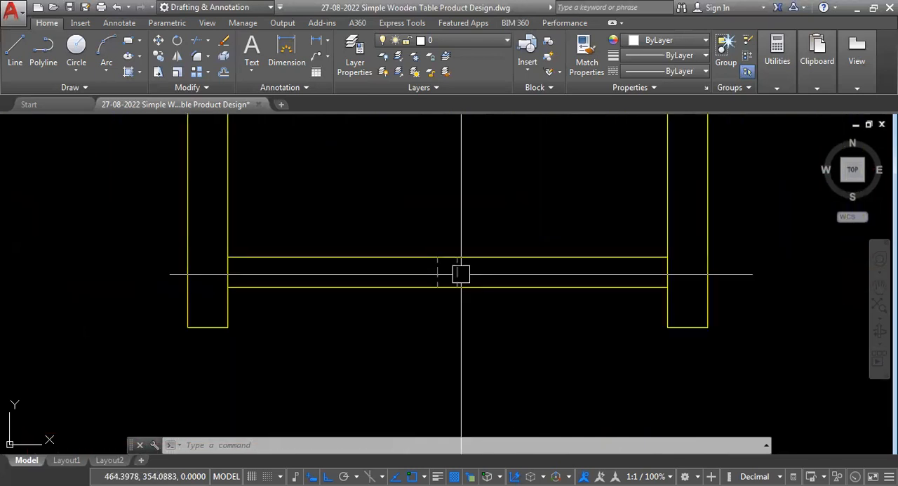
scroll(461, 274, up, 2)
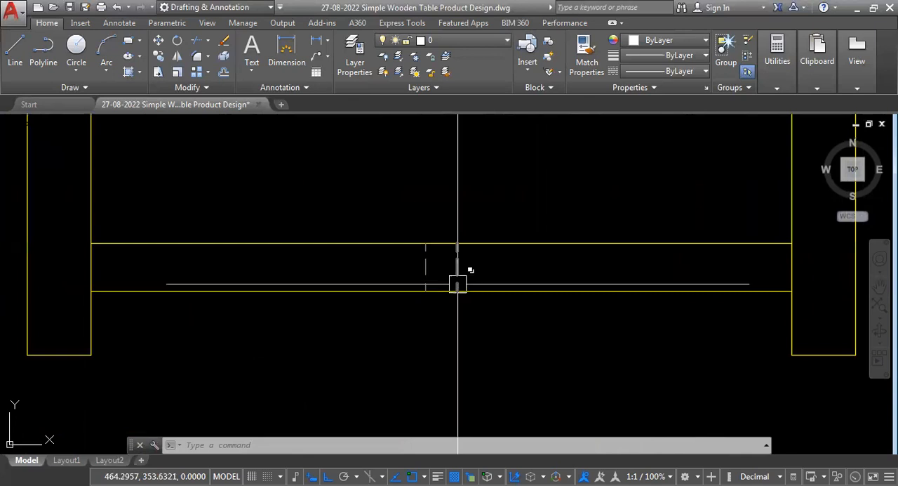
text(ma)
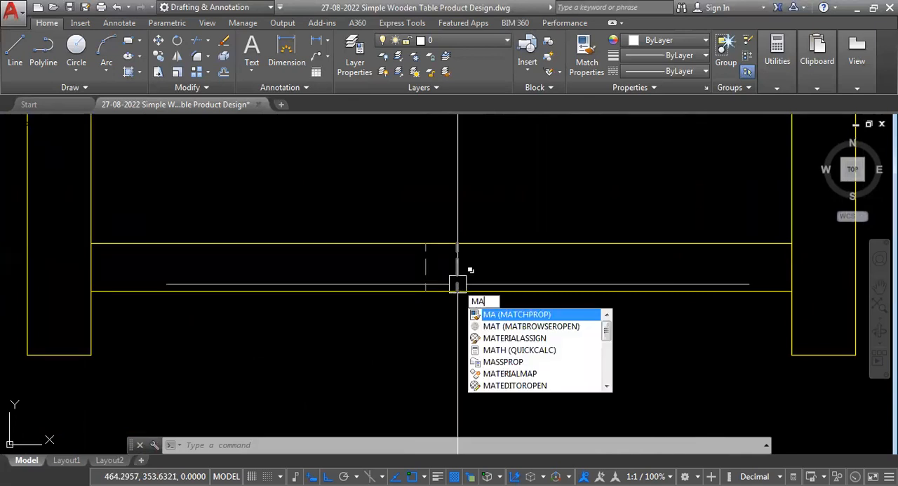
key(Return)
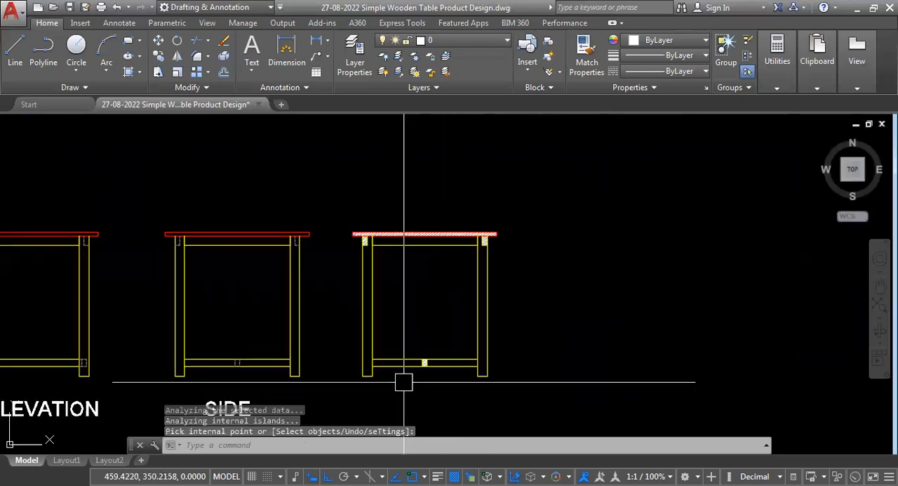
- Compare the hatched section copy with the side view and with the rails crossed by the front elevation's vertical line
scroll(404, 382, up, 2)
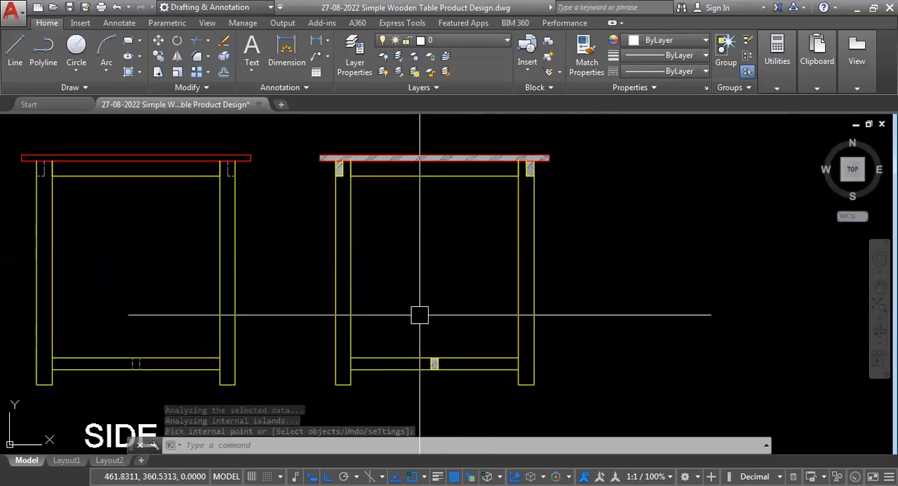
scroll(420, 314, down, 4)
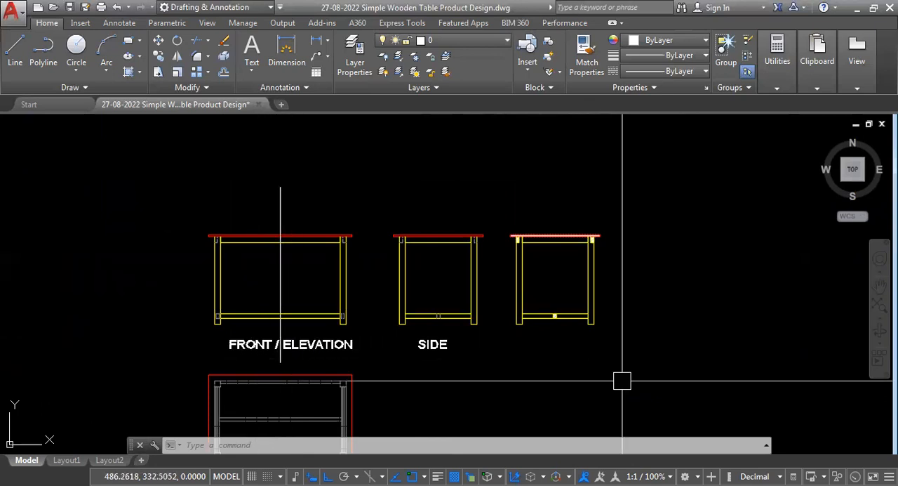
scroll(567, 284, up, 4)
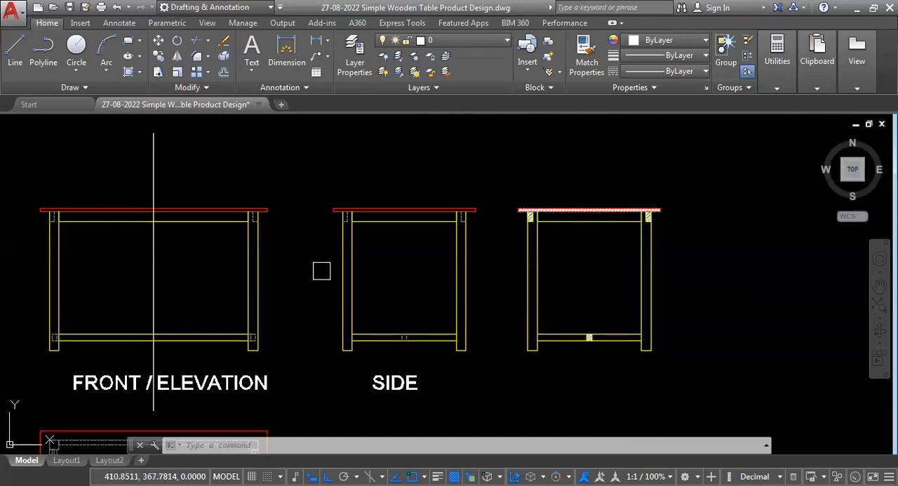
scroll(245, 214, up, 8)
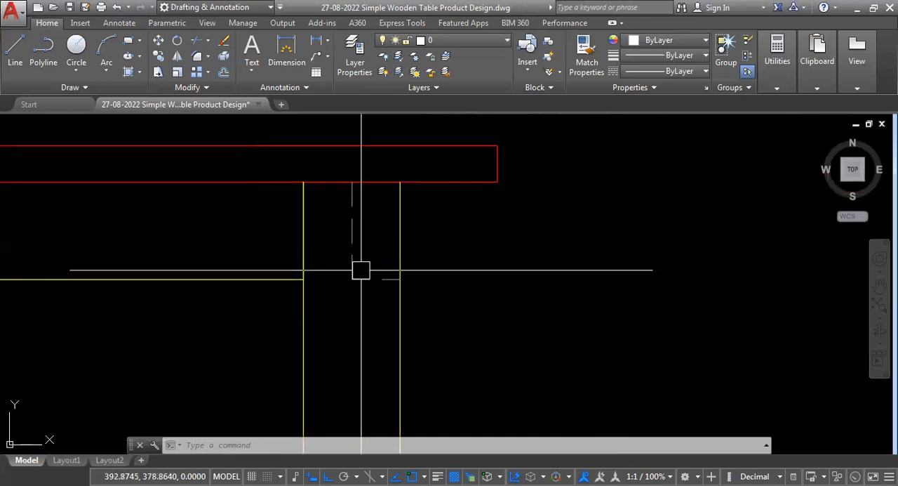
scroll(226, 225, down, 5)
scroll(332, 273, up, 2)
scroll(355, 236, down, 2)
scroll(415, 274, up, 4)
scroll(541, 239, down, 4)
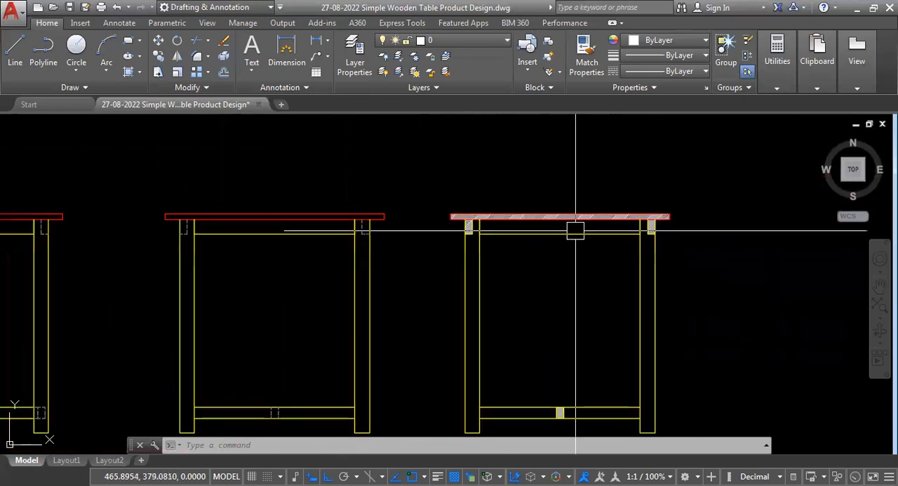
scroll(180, 357, up, 7)
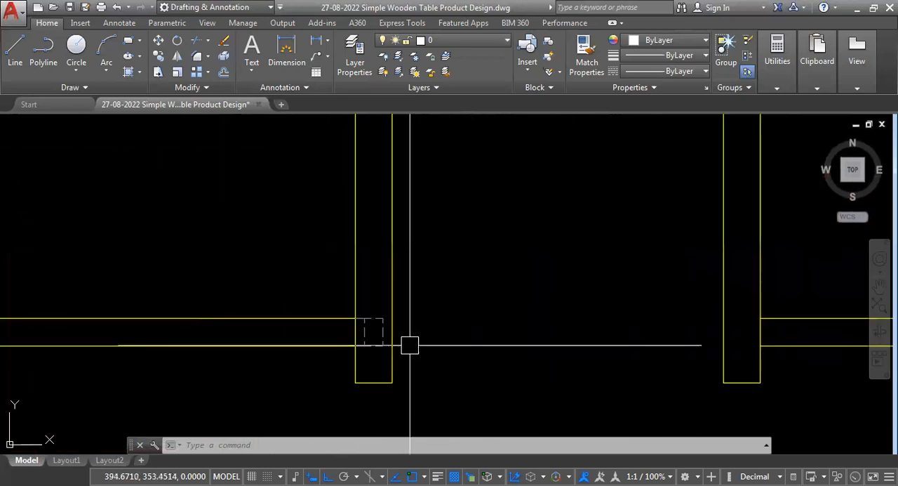
middle_drag(380, 355, 310, 328)
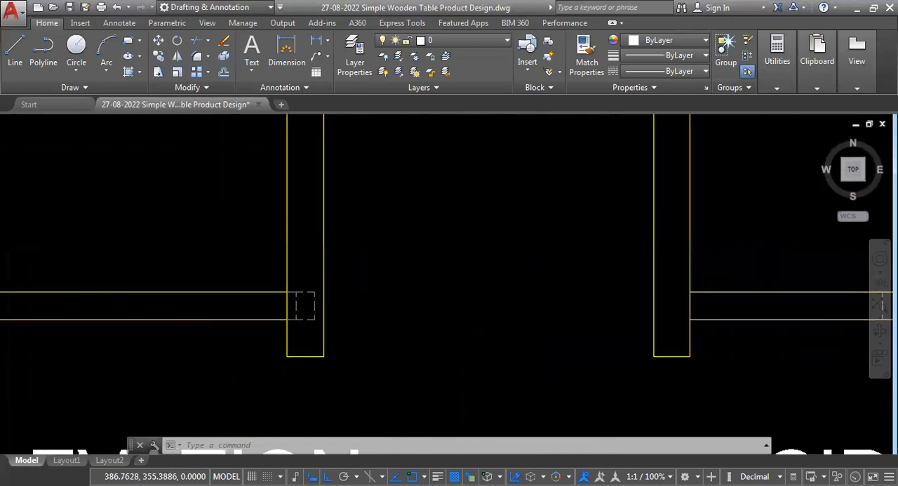
scroll(304, 306, down, 7)
scroll(413, 334, up, 4)
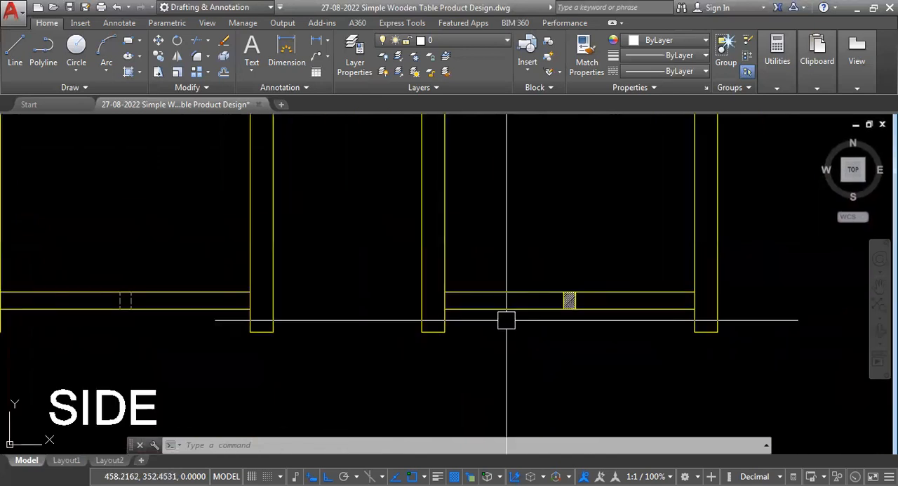
scroll(507, 320, down, 4)
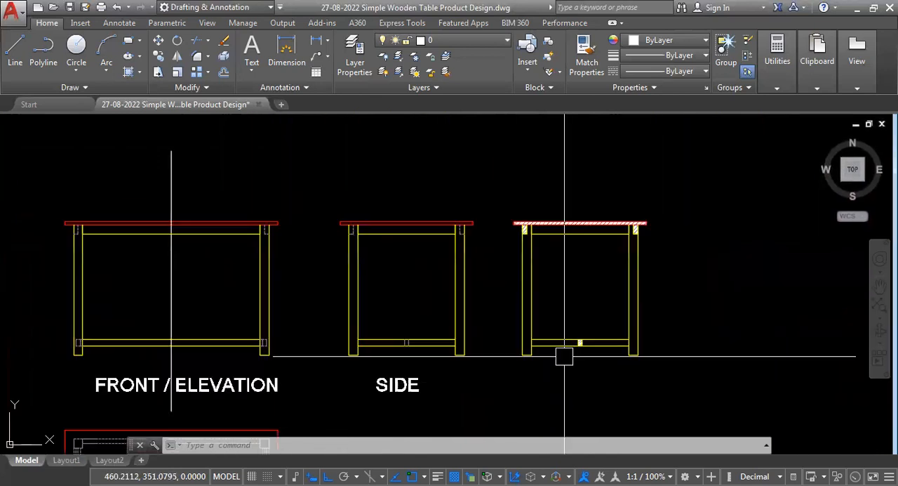
scroll(585, 356, up, 2)
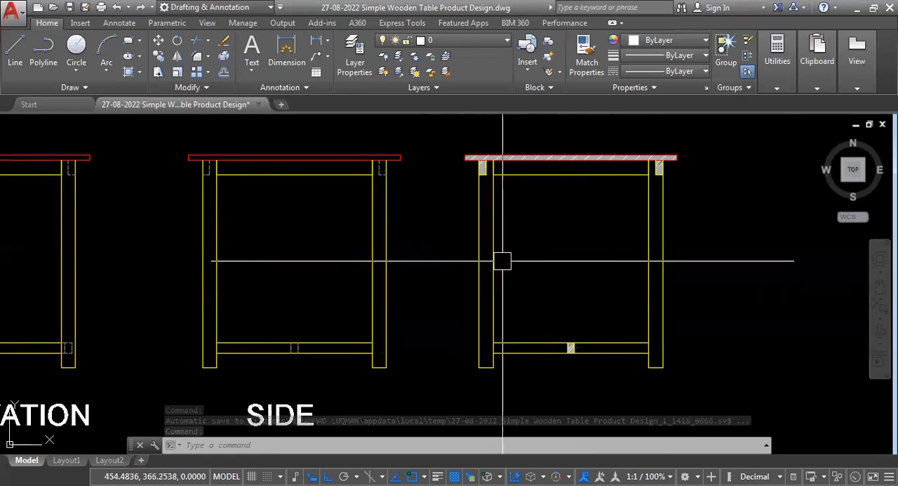
- Change the color of the hatch in the section copy's tabletop to Magenta
middle_drag(502, 262, 467, 338)
scroll(563, 238, up, 4)
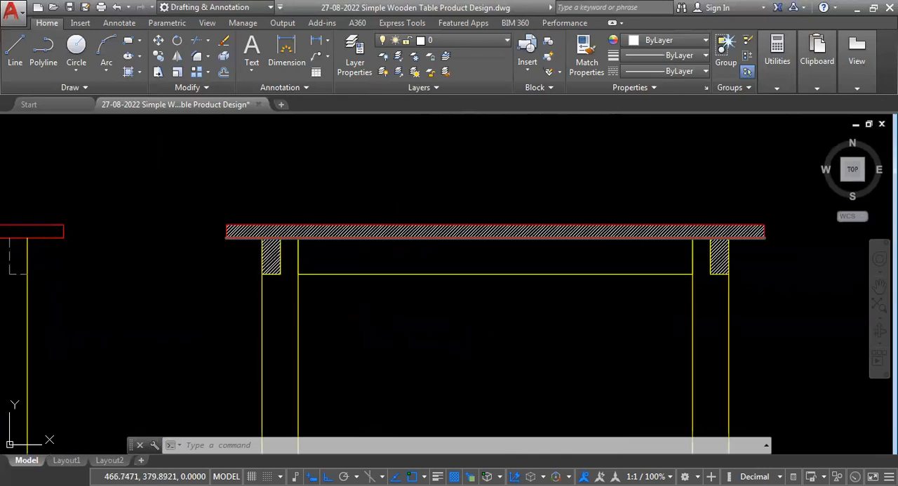
scroll(532, 260, up, 4)
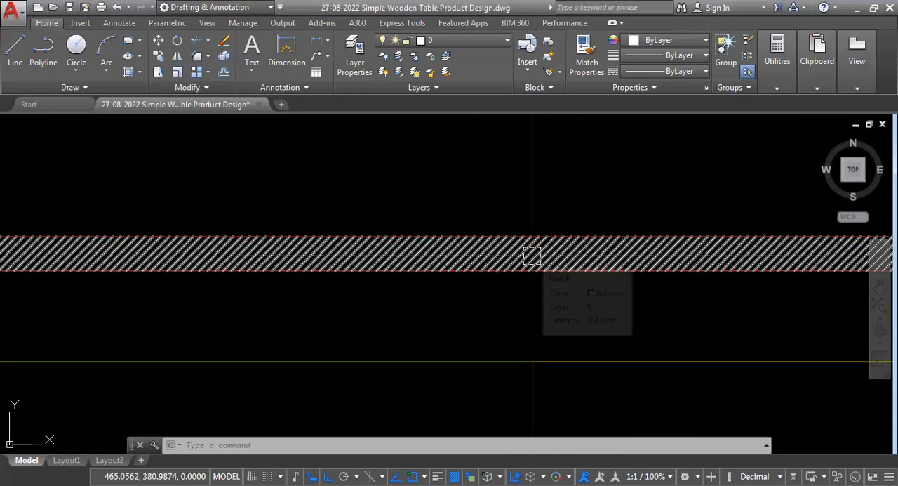
scroll(437, 258, down, 2)
scroll(437, 258, down, 2)
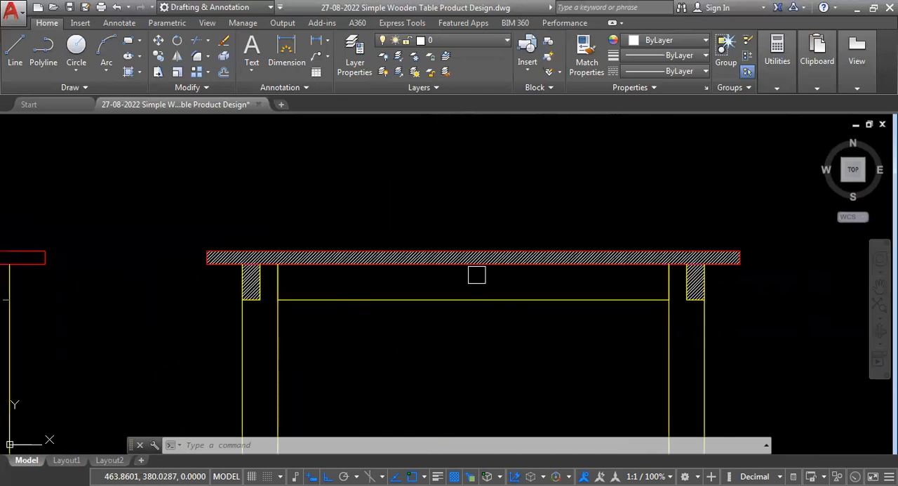
scroll(477, 275, up, 3)
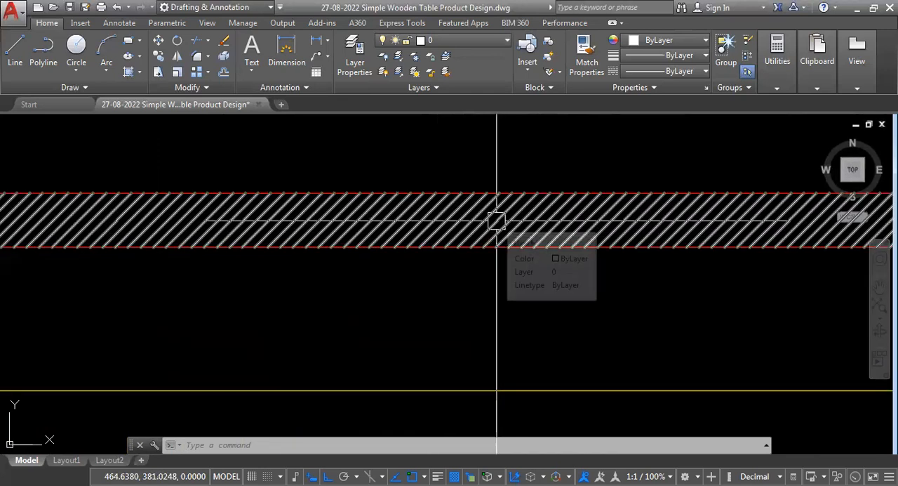
click(497, 221)
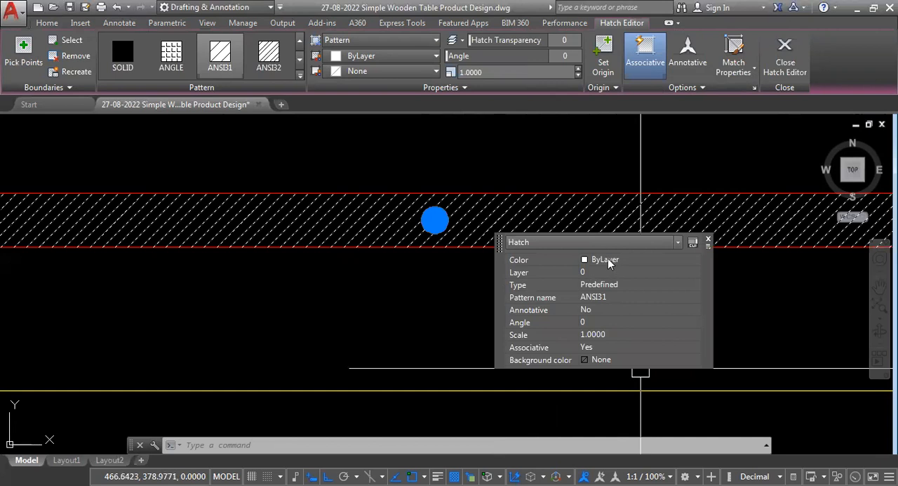
click(696, 262)
click(697, 261)
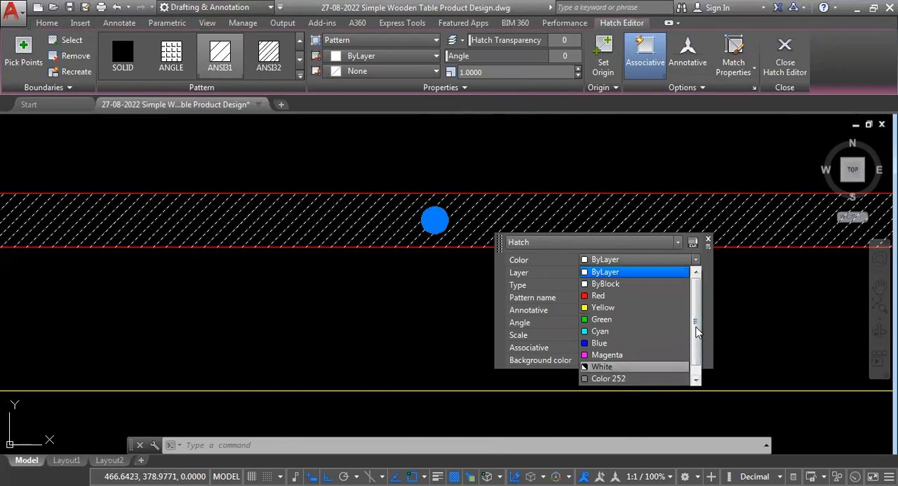
drag(695, 333, 695, 346)
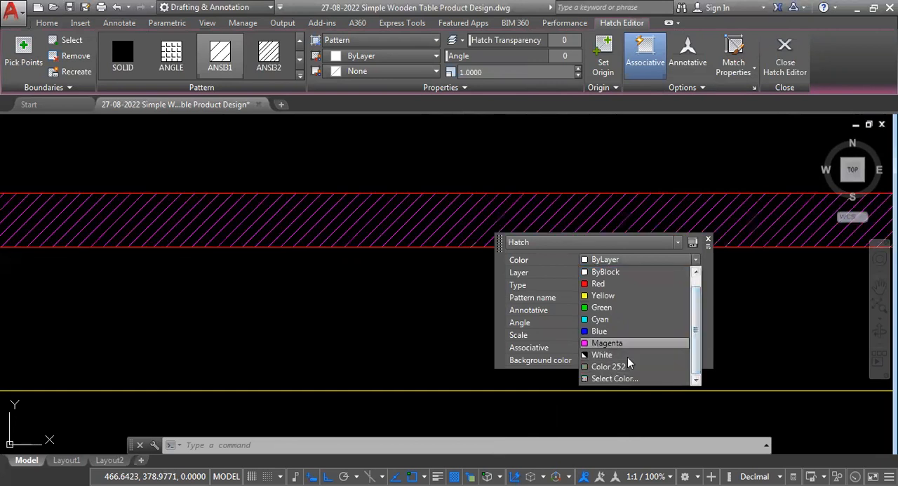
click(609, 274)
click(696, 273)
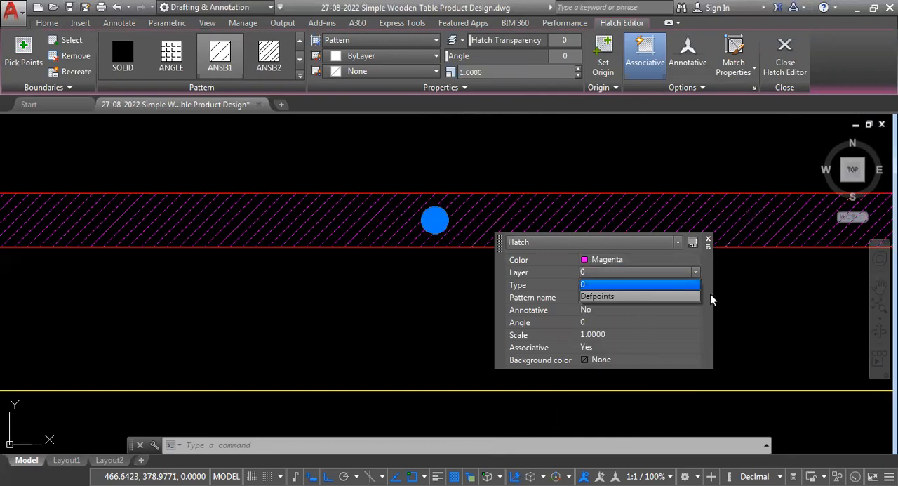
click(668, 284)
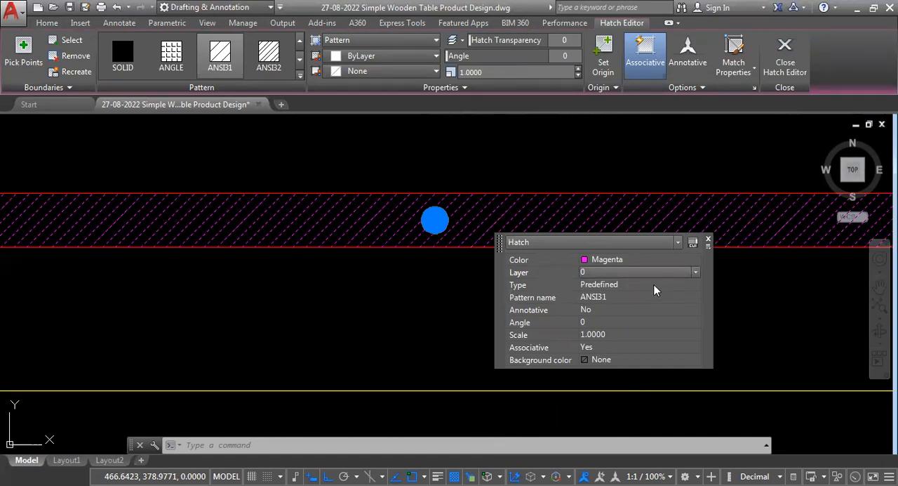
click(695, 284)
click(695, 283)
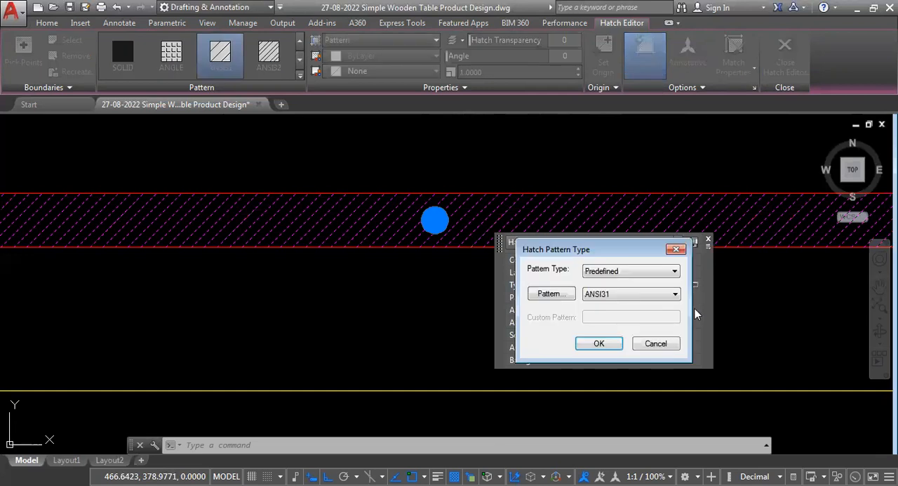
click(674, 294)
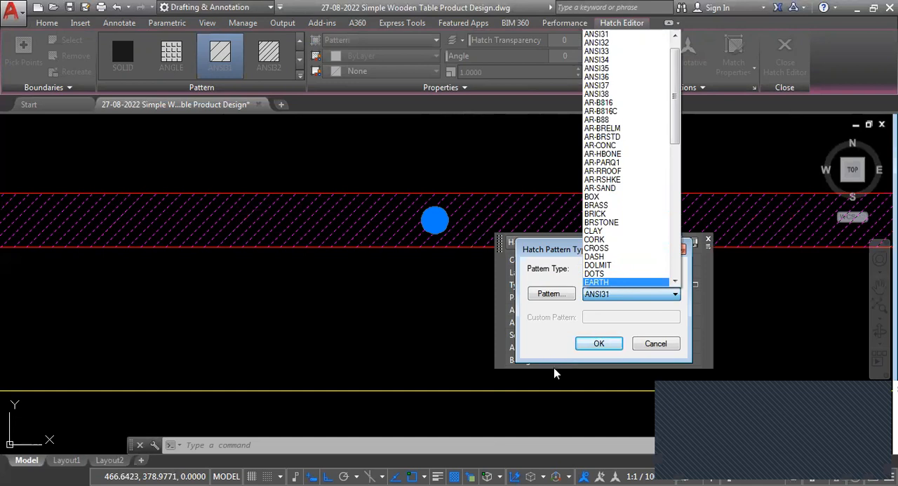
click(549, 349)
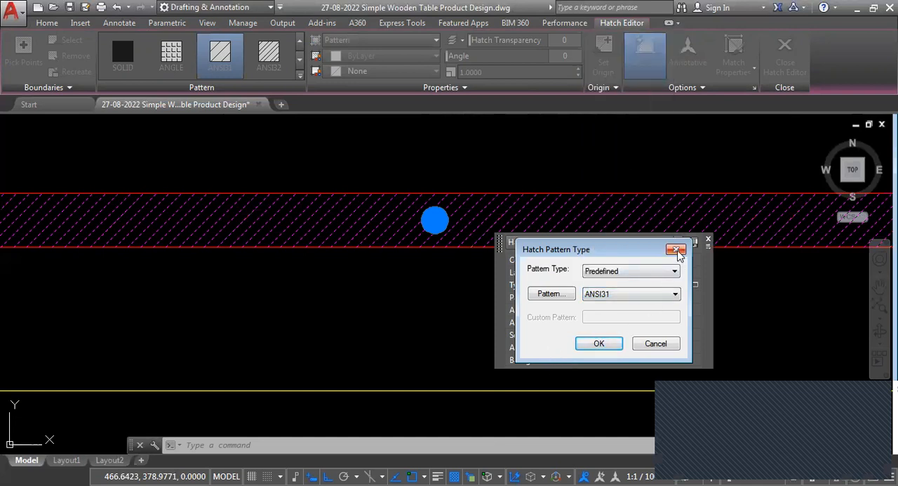
click(674, 347)
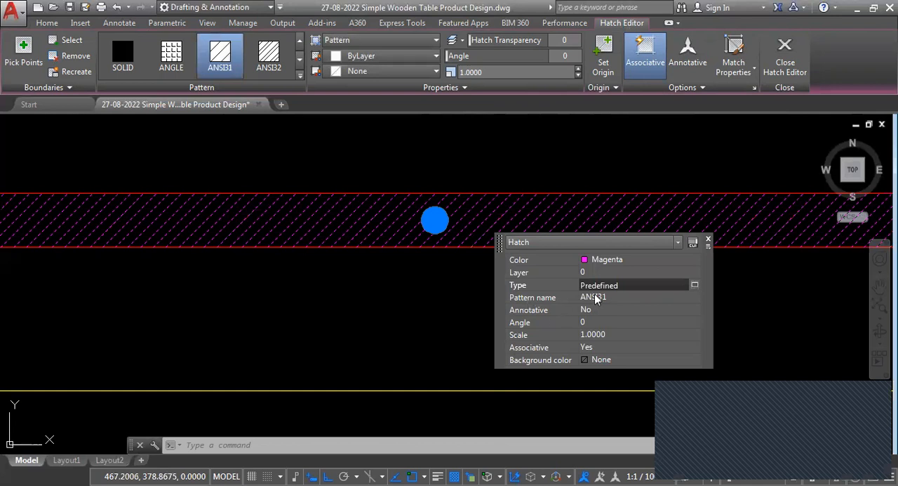
click(618, 298)
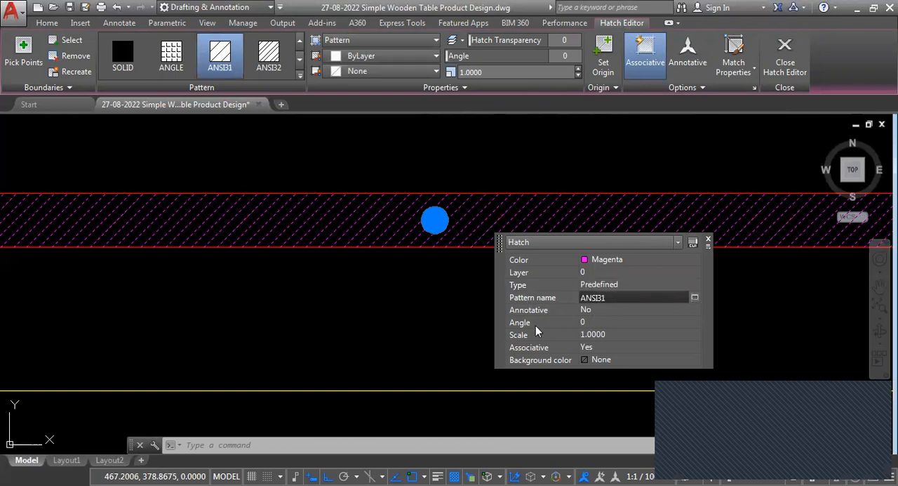
- Try angles of 90, 0 and 45 degrees for the tabletop hatch
click(601, 322)
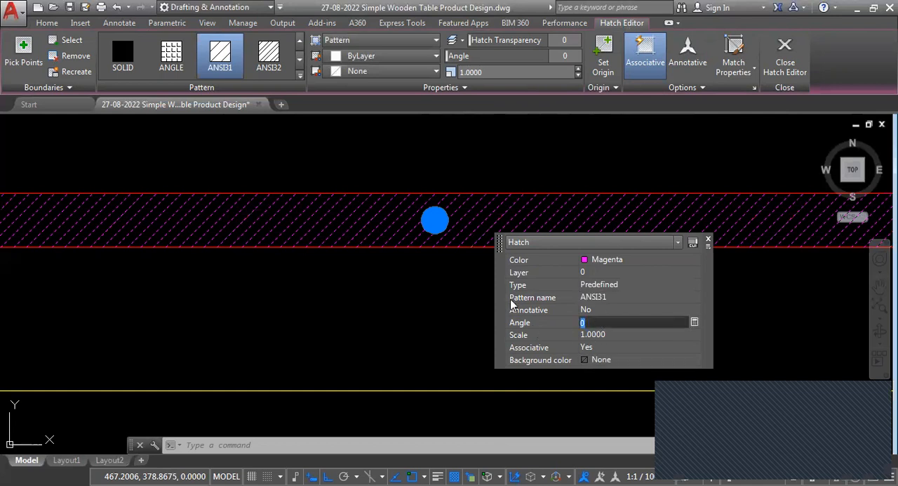
drag(586, 319, 563, 319)
text(90)
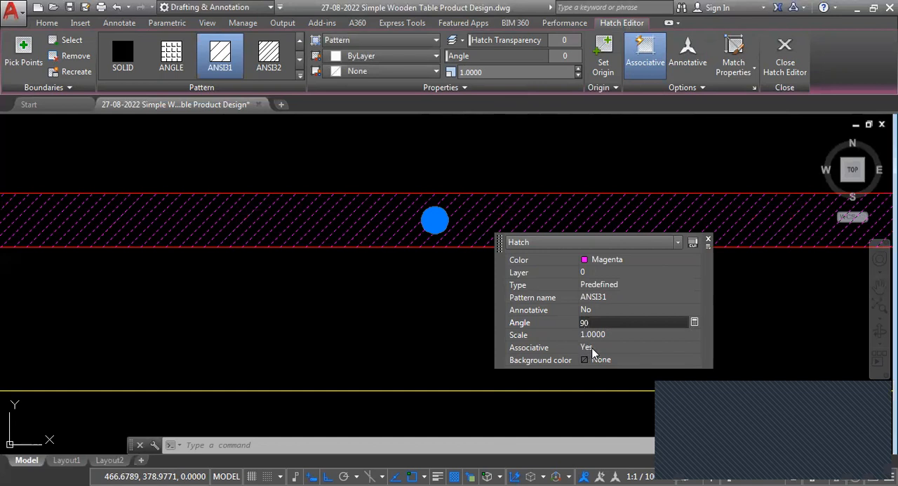
key(Tab)
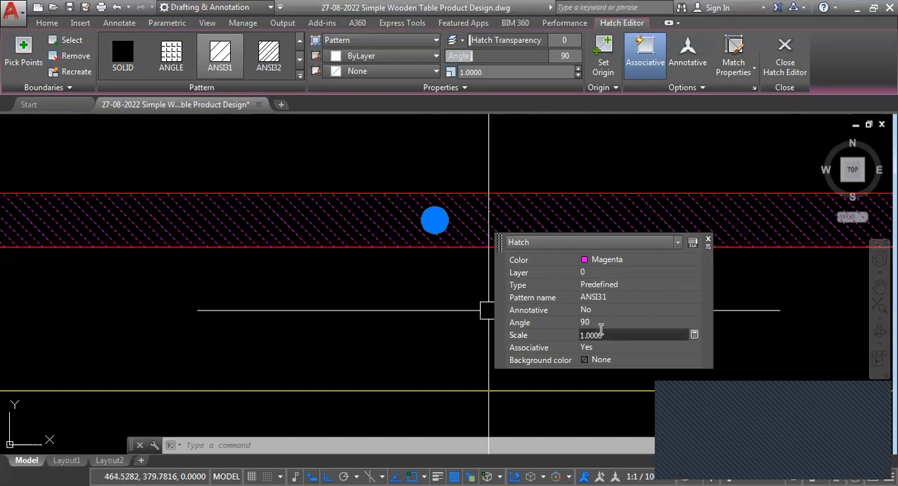
click(593, 322)
text(0)
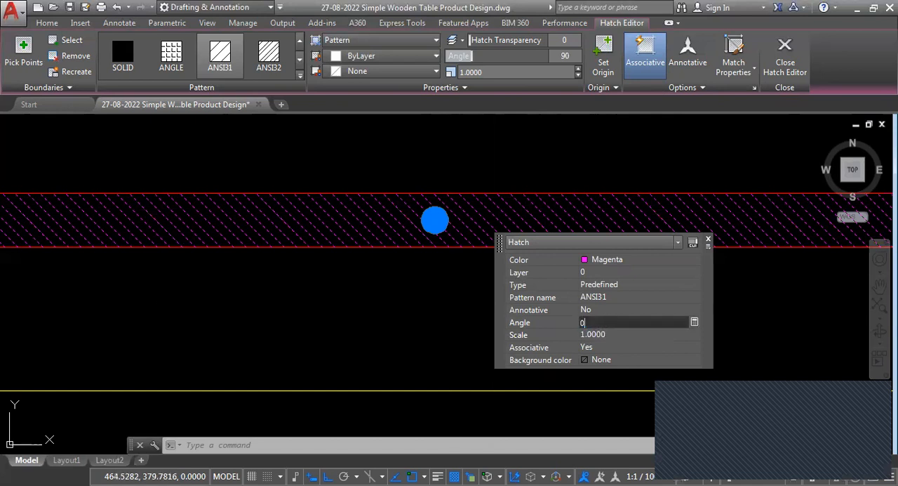
key(Tab)
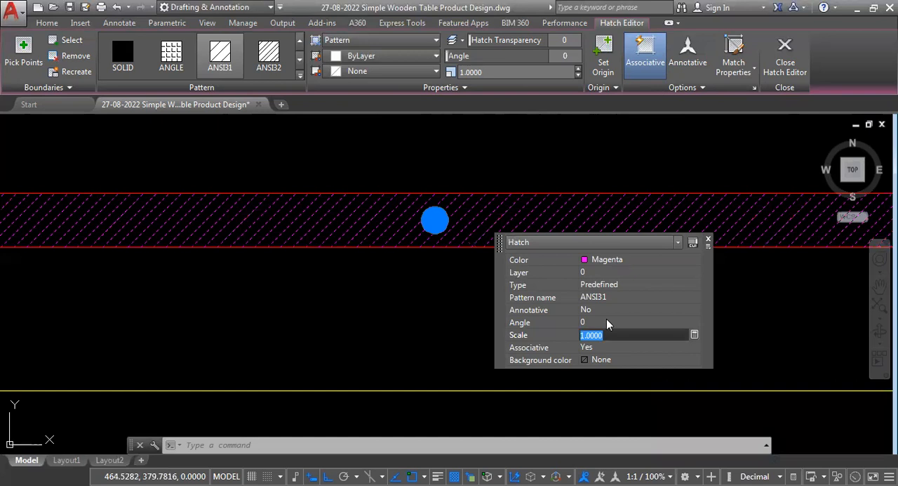
click(603, 320)
text(45)
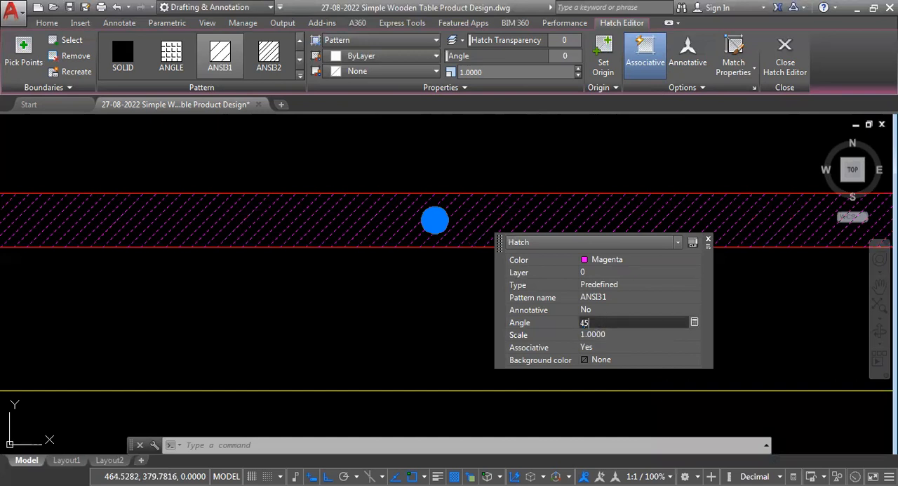
key(Tab)
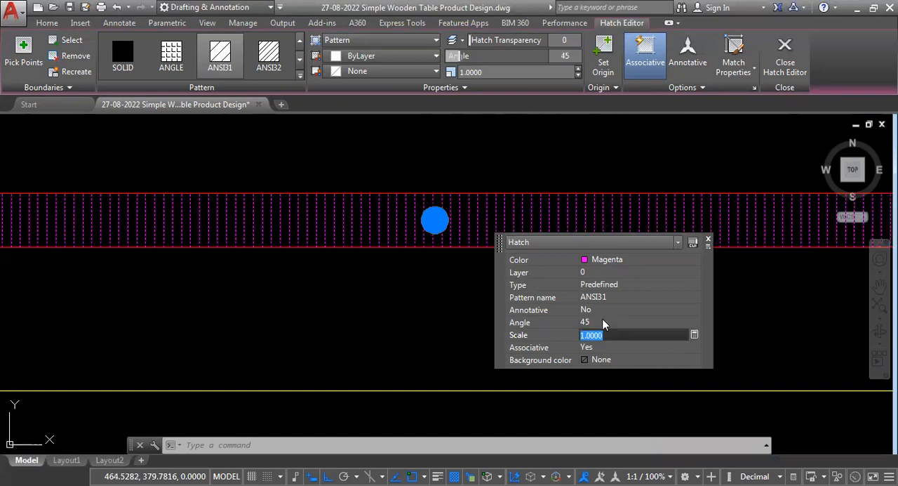
- Set the tabletop hatch's angle to 90 degrees
click(602, 322)
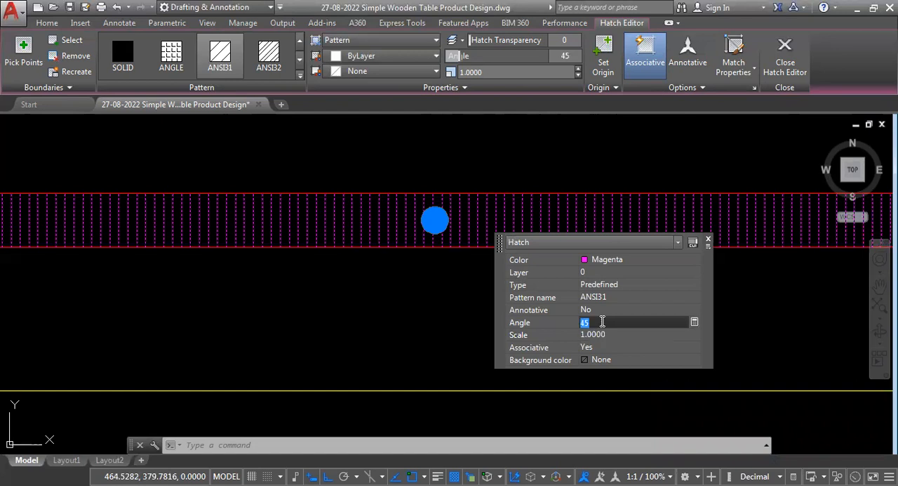
text(90)
key(Tab)
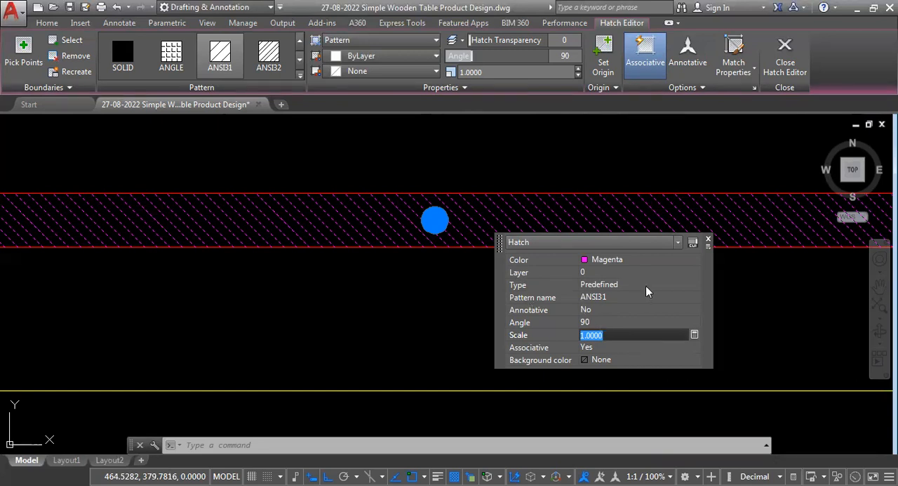
- Change the pattern of the section copy's tabletop hatch to ANSI38
click(688, 299)
click(694, 299)
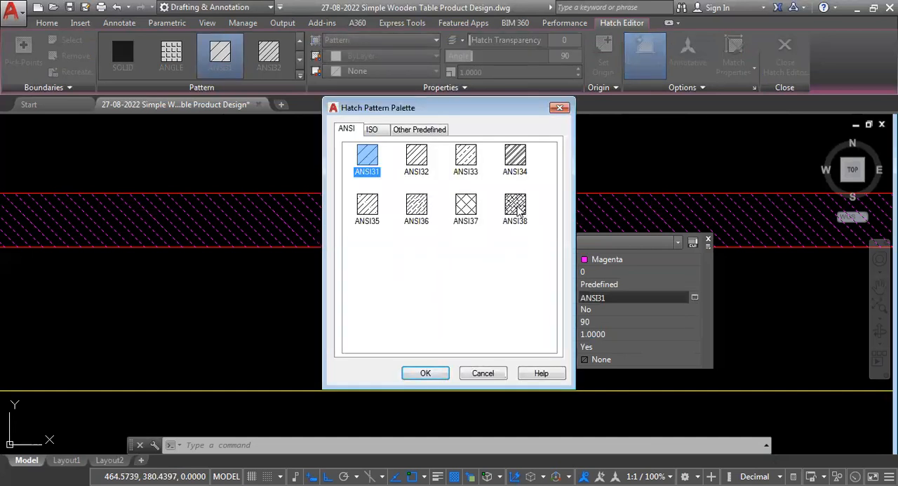
click(516, 209)
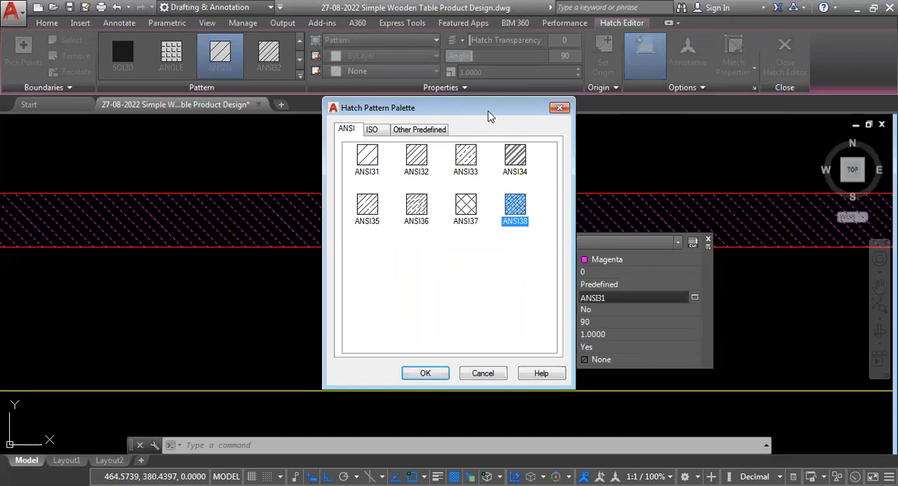
drag(491, 116, 330, 103)
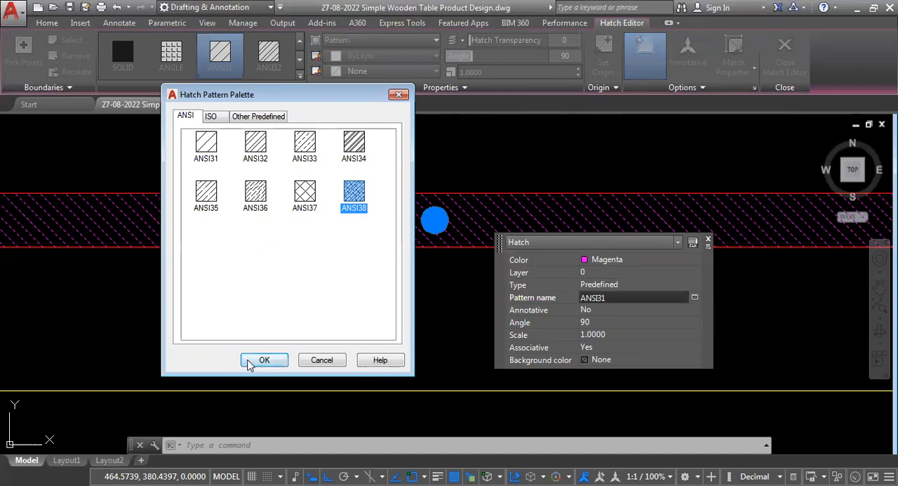
click(261, 361)
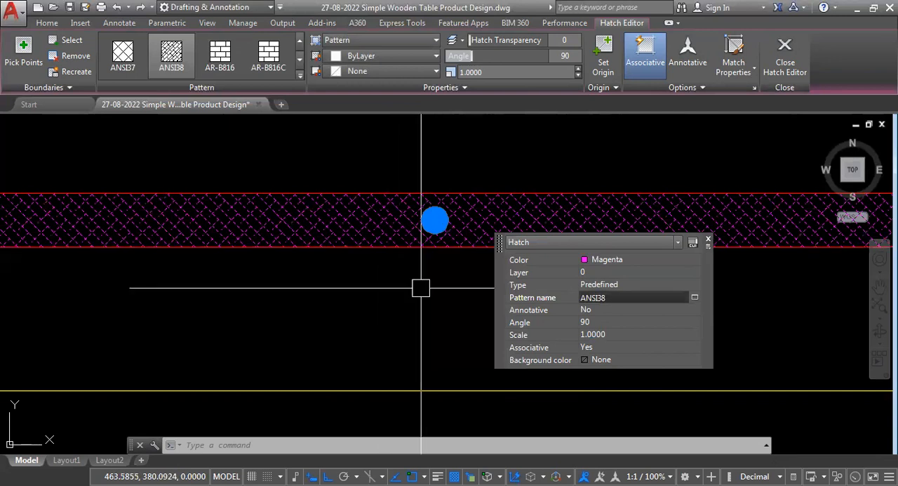
- Try angles of 0 and 45 degrees for the tabletop's ANSI38 hatch
click(602, 322)
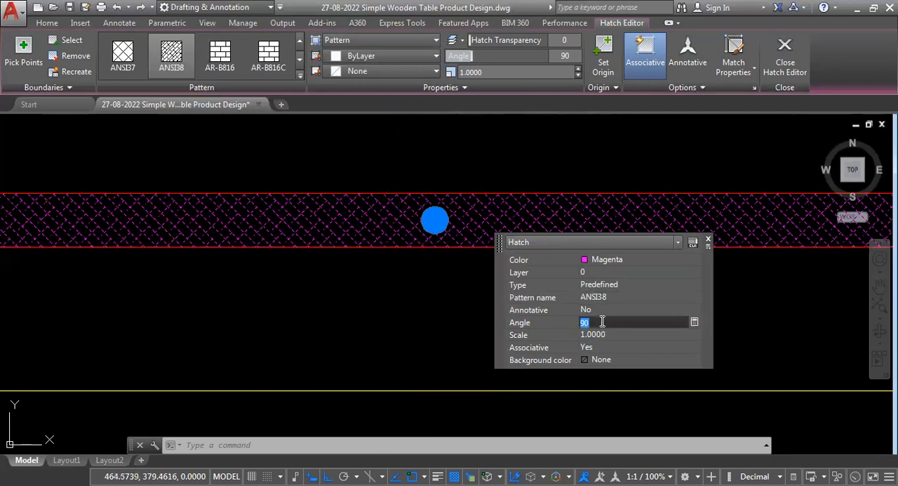
text(0)
key(Tab)
click(601, 322)
text(45)
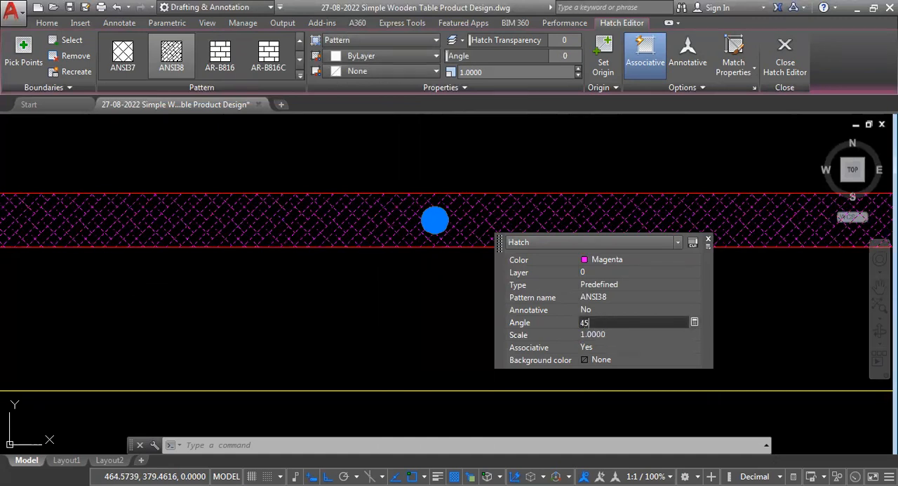
key(Tab)
- Set the tabletop hatch's angle to 0 degrees
click(604, 322)
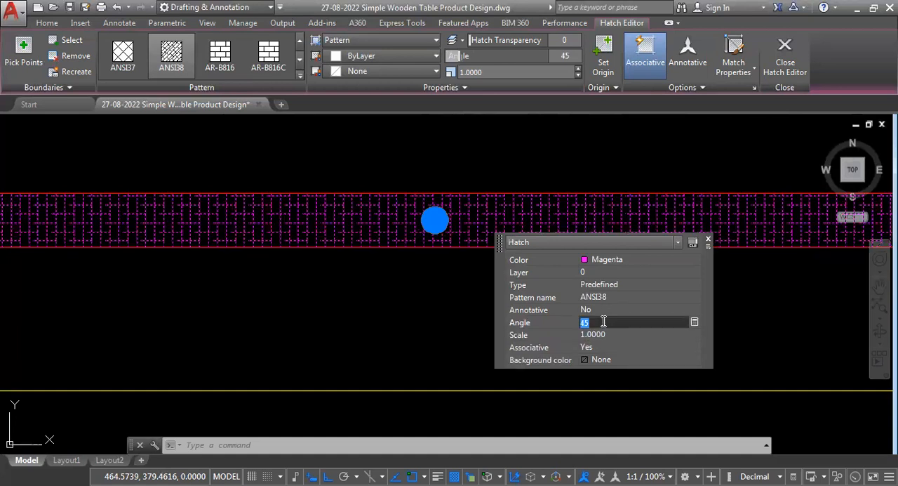
text(0)
click(605, 335)
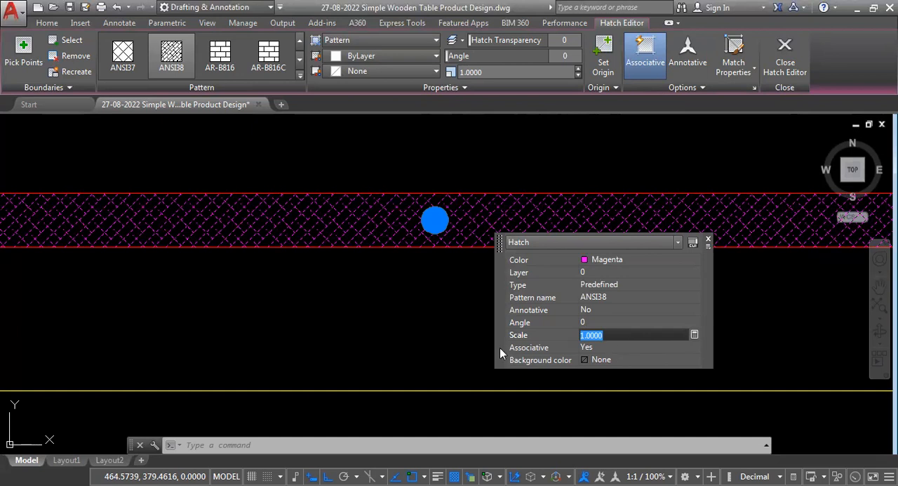
- Try a scale of 5 for the tabletop hatch and check it against the whole section view
scroll(373, 252, down, 5)
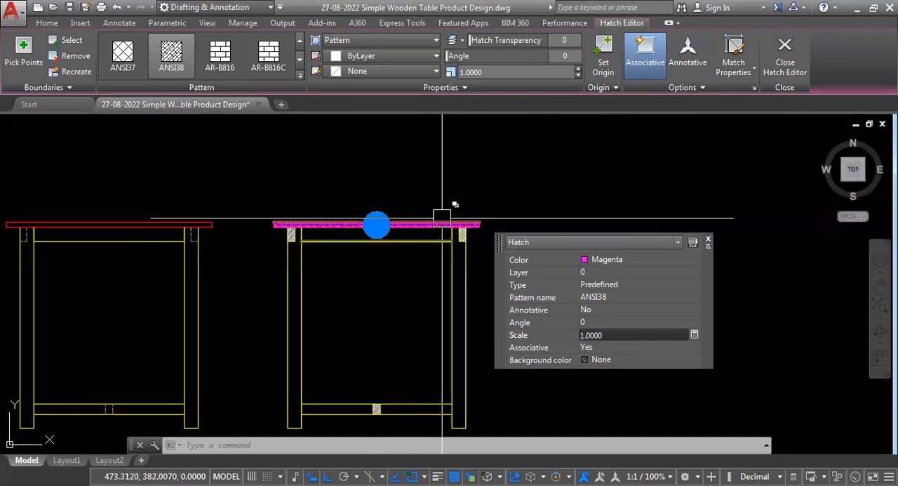
scroll(400, 223, up, 8)
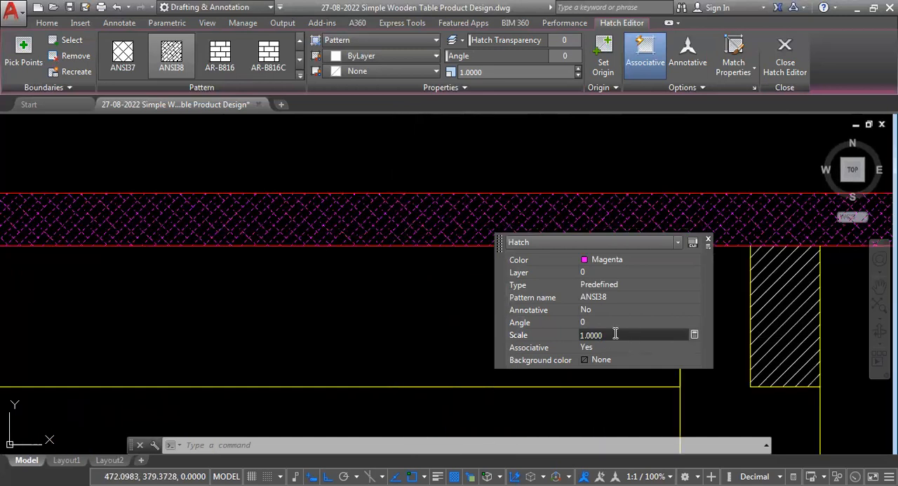
drag(619, 335, 554, 336)
text(5)
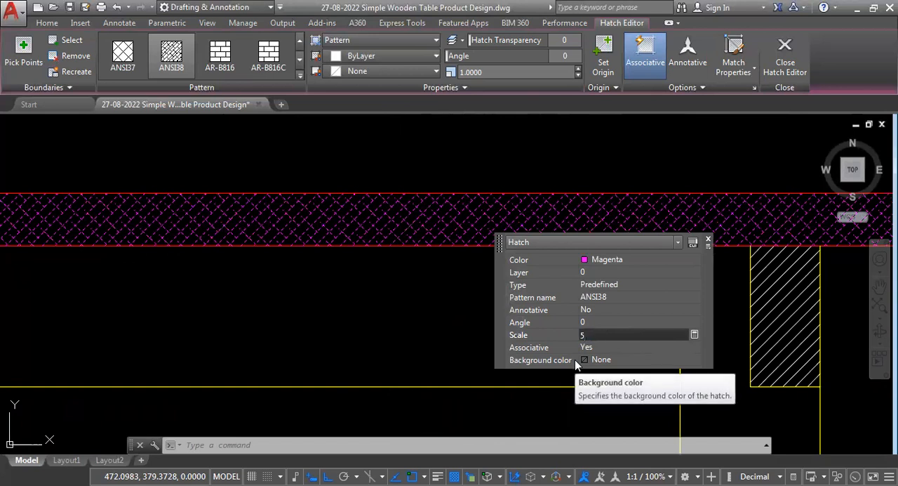
key(Return)
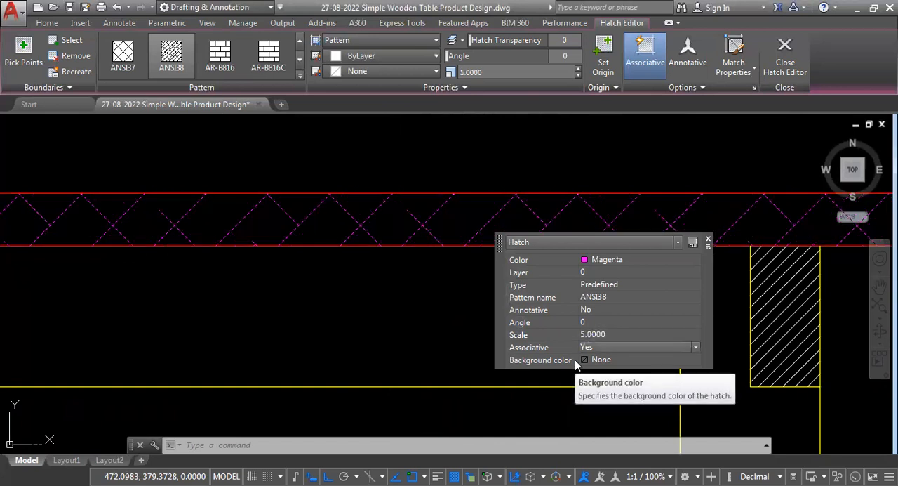
scroll(329, 320, down, 5)
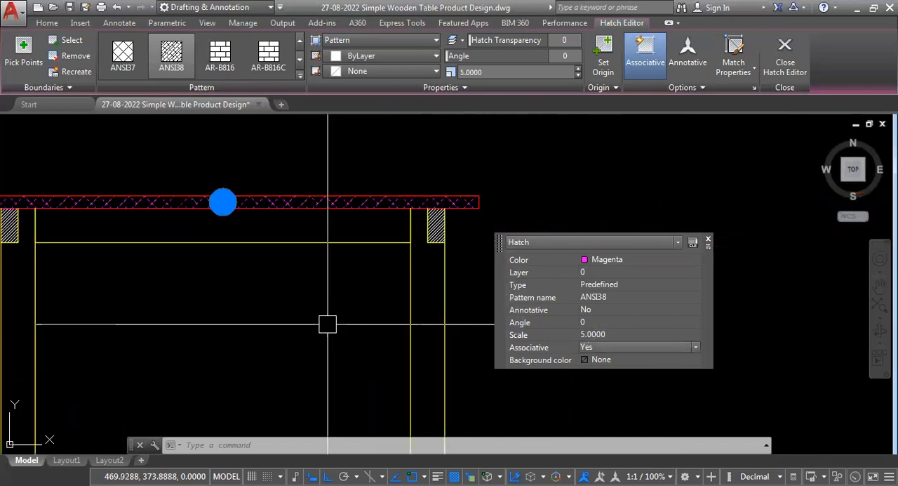
scroll(329, 320, down, 3)
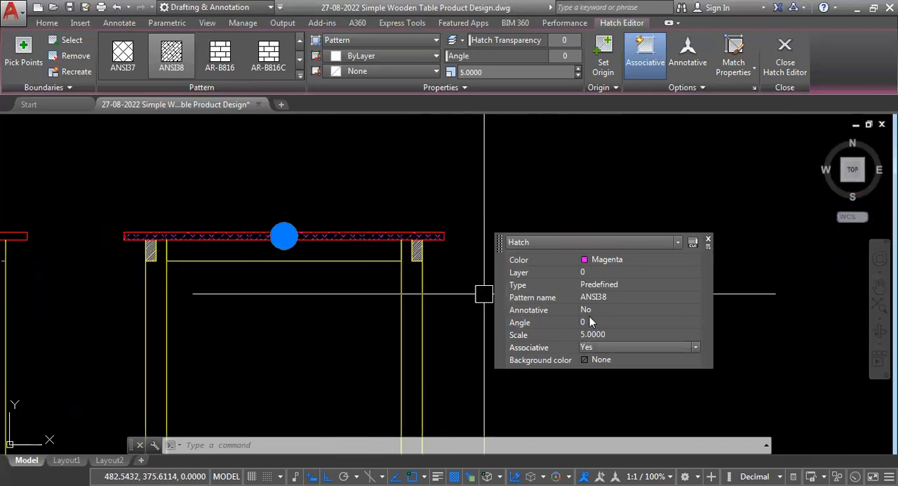
- Set the tabletop hatch's scale to 4
click(631, 334)
text(4)
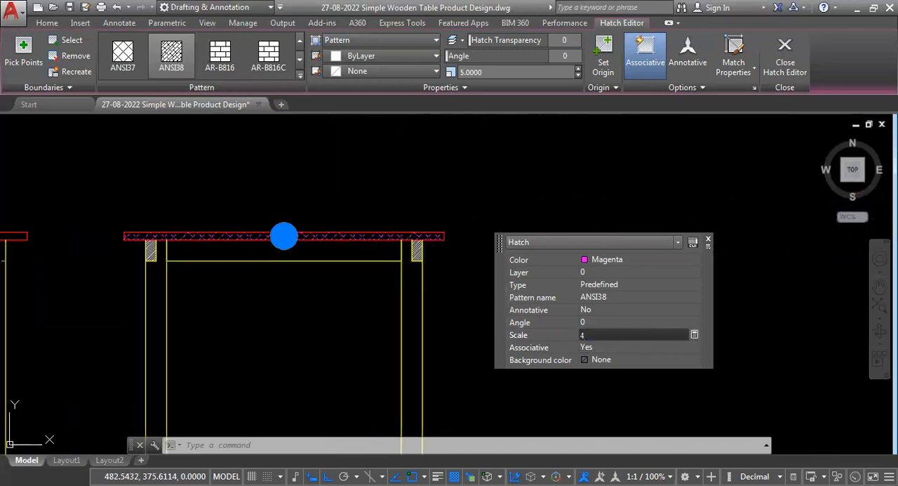
key(Return)
scroll(267, 243, up, 3)
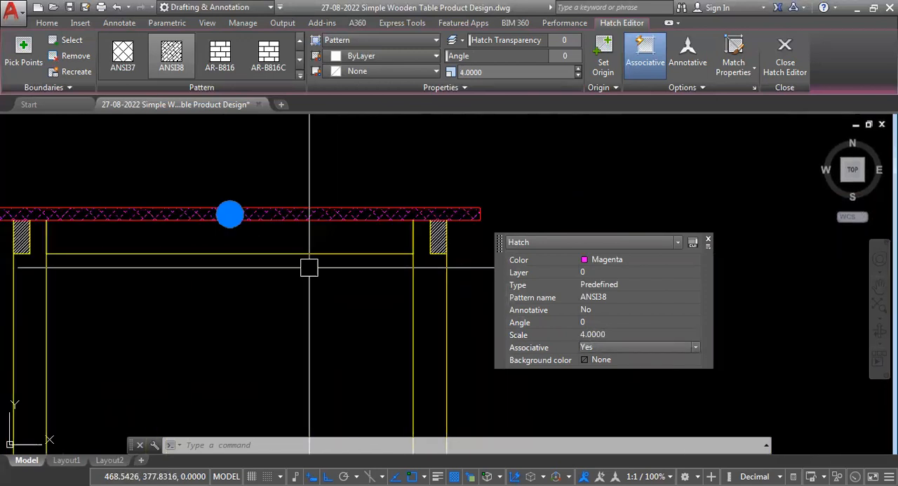
- Match the tabletop hatch's properties onto the hatches of the two upper rails and the lower stretcher in the section copy
text(MA)
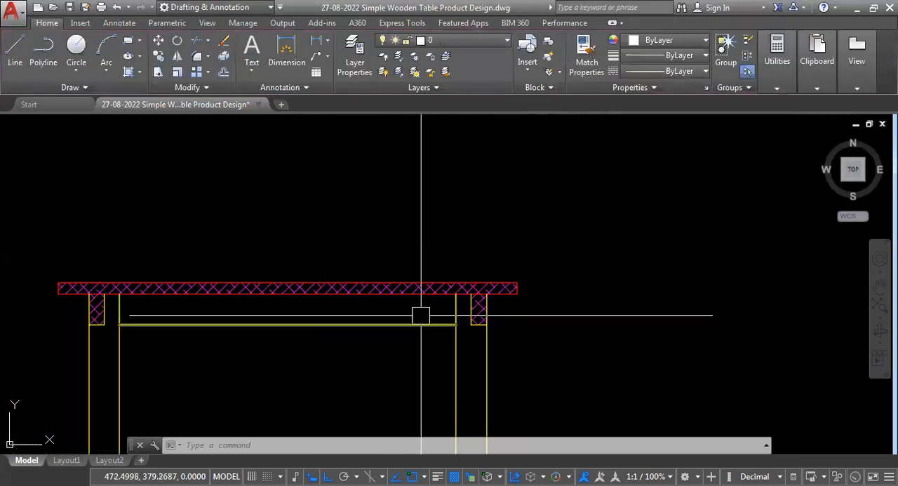
scroll(483, 214, down, 5)
scroll(379, 240, up, 5)
scroll(175, 239, up, 3)
scroll(144, 271, down, 3)
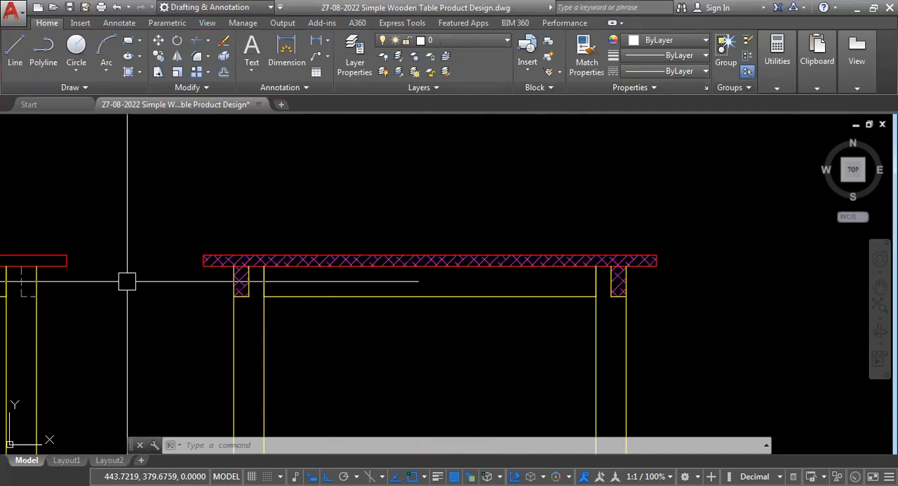
- Set the scale of the upper rails' hatch in the section copy to 3
scroll(197, 224, down, 4)
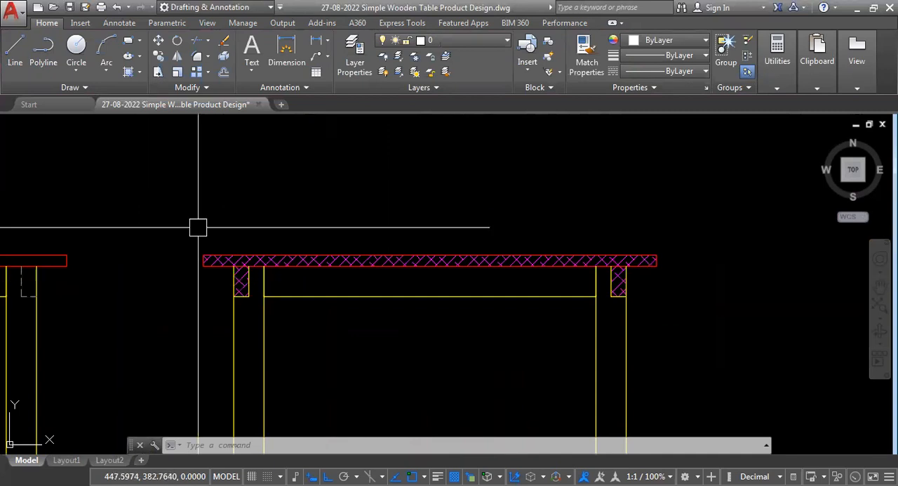
scroll(285, 251, up, 2)
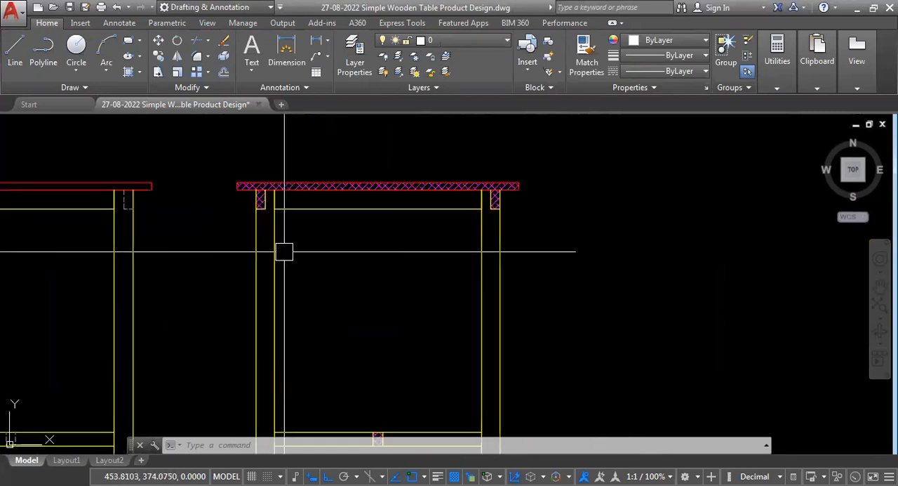
scroll(498, 186, up, 6)
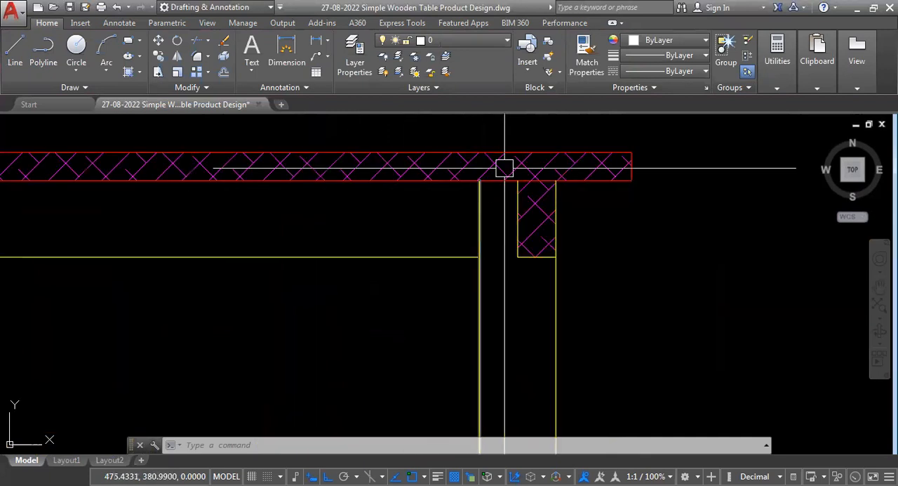
scroll(575, 181, up, 3)
scroll(301, 330, down, 3)
scroll(329, 326, up, 2)
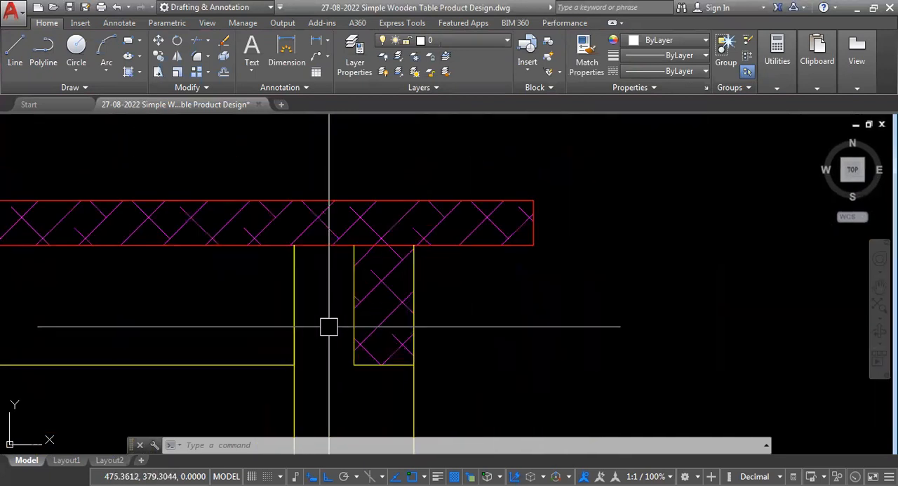
click(376, 292)
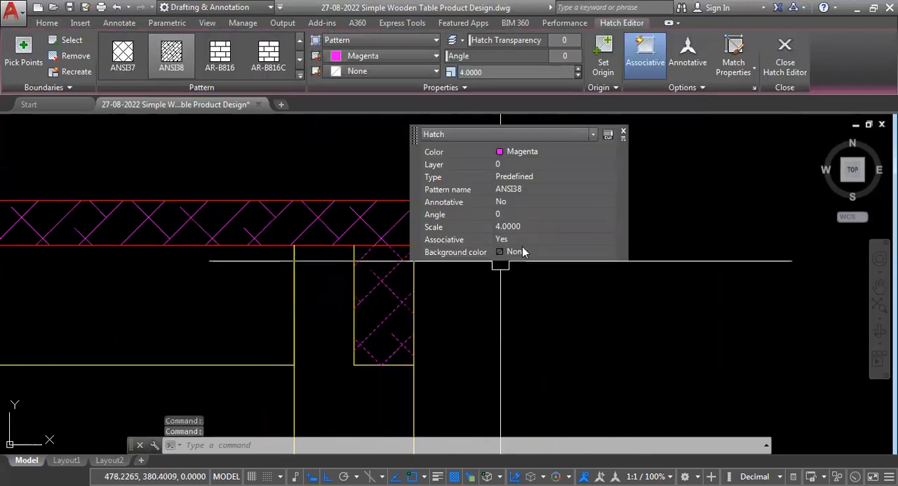
click(531, 226)
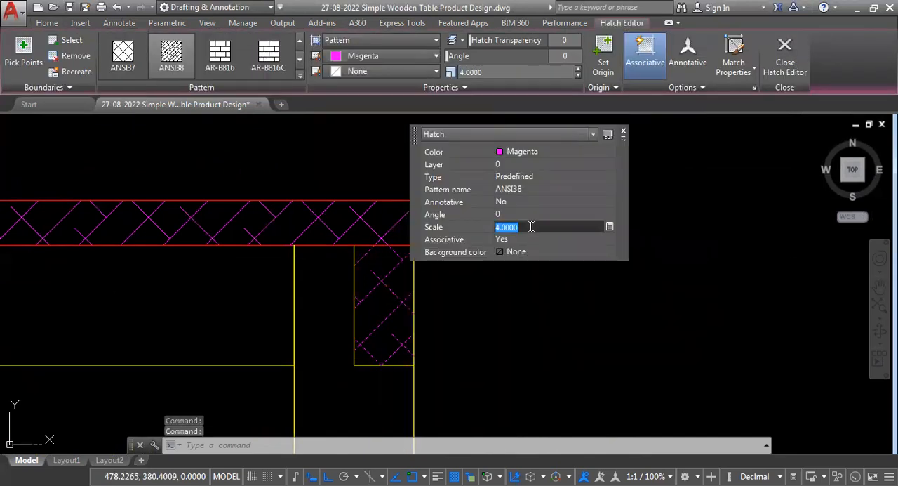
text(3)
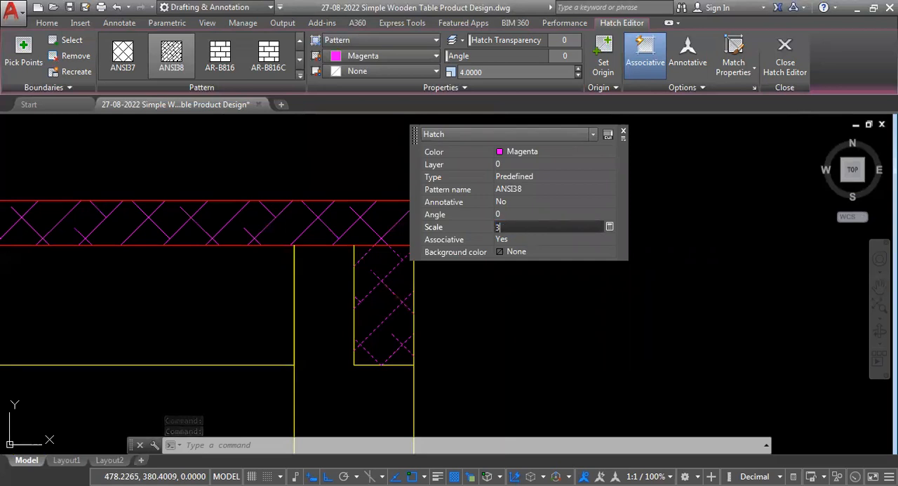
- Try angles of 90 and 45 degrees for the upper rails' hatch
click(517, 214)
text(90)
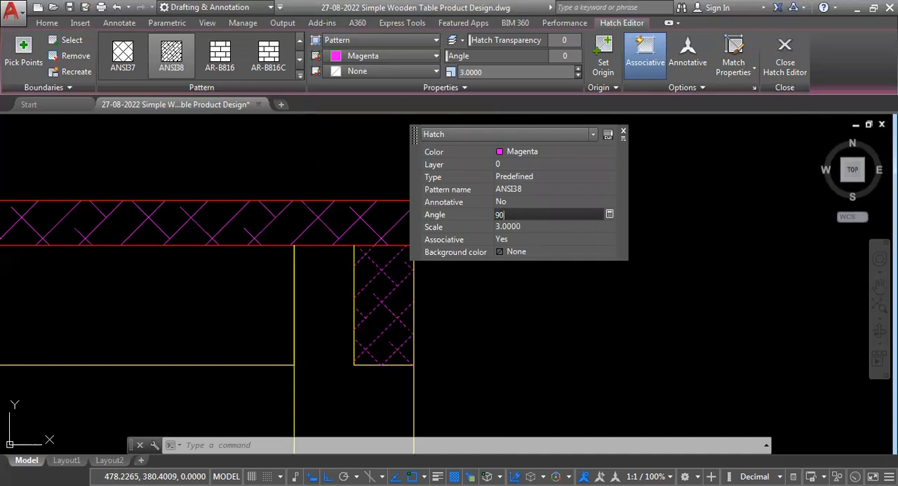
key(Tab)
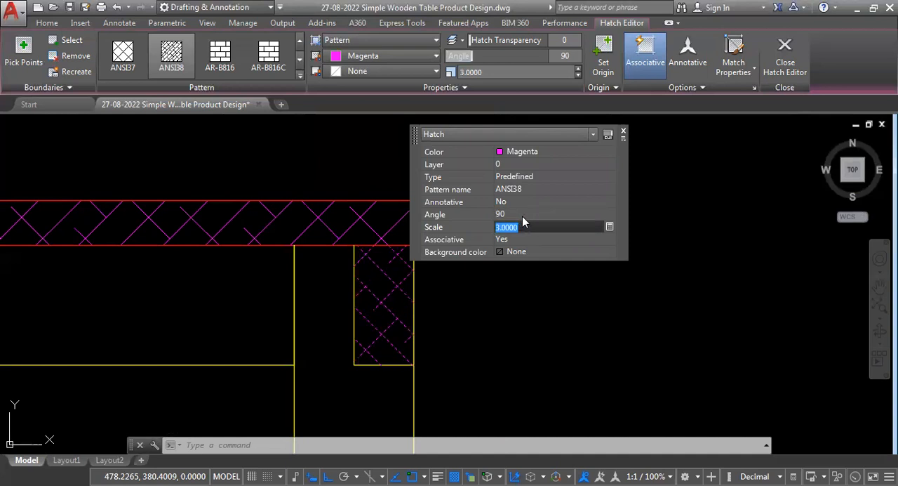
click(516, 215)
text(45)
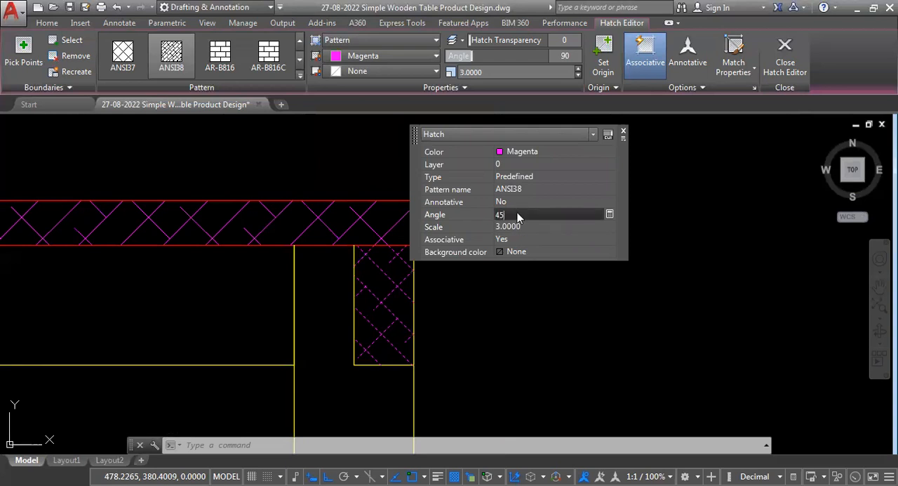
key(Tab)
- Set the upper rails' hatch angle to 90 degrees and close its quick properties
click(517, 213)
text(90)
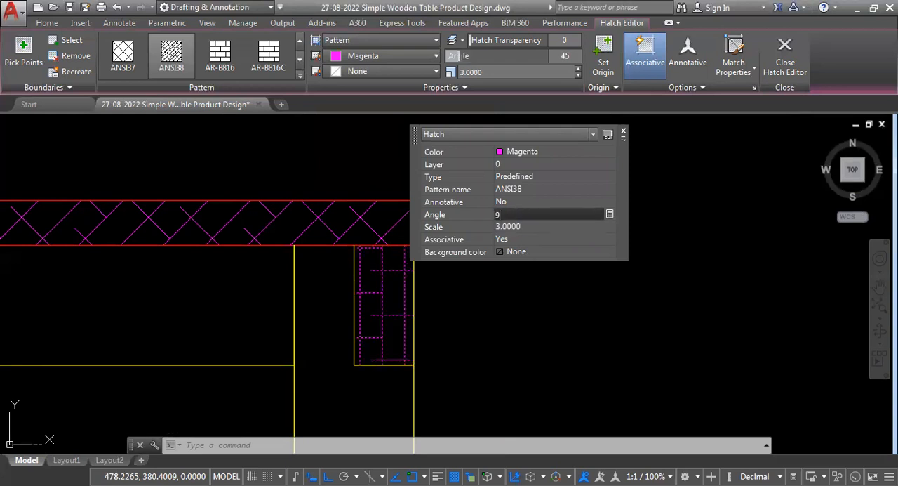
key(Tab)
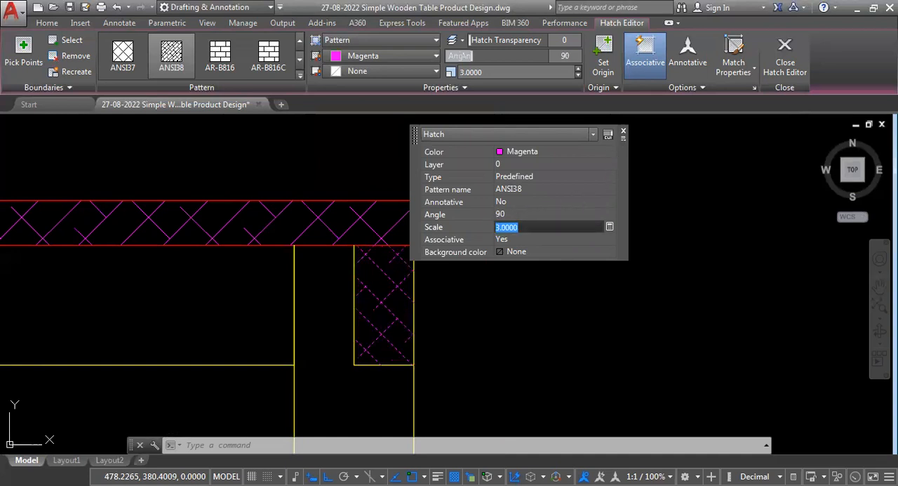
click(623, 132)
- Match the upper rails' hatch properties onto the hatch of the lower stretcher
scroll(576, 295, down, 5)
text(MA)
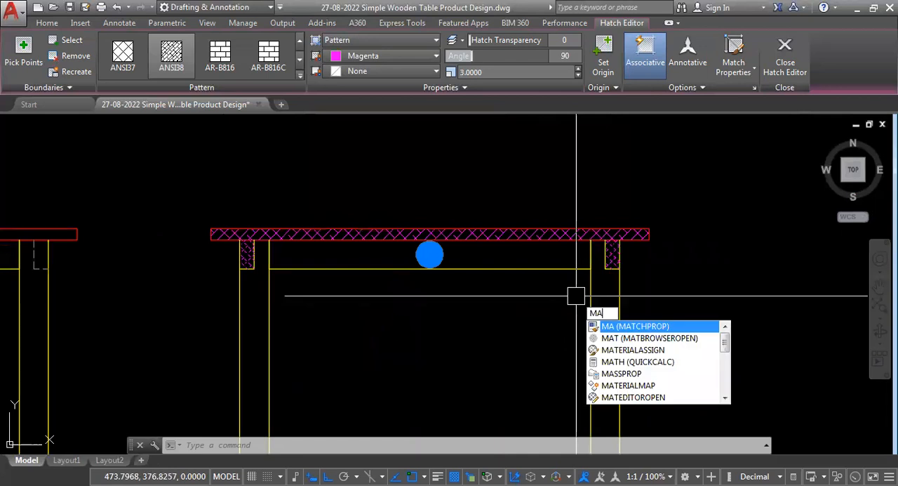
key(Return)
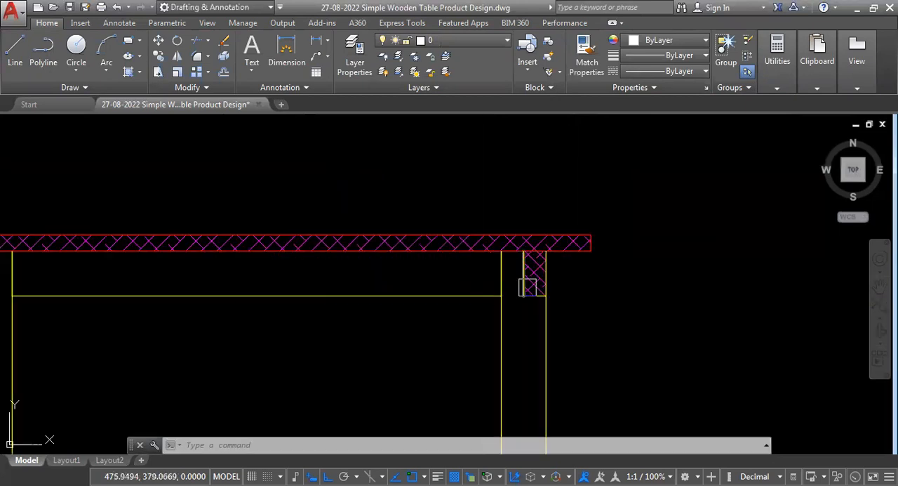
scroll(511, 243, up, 1)
scroll(499, 235, down, 2)
scroll(515, 250, up, 6)
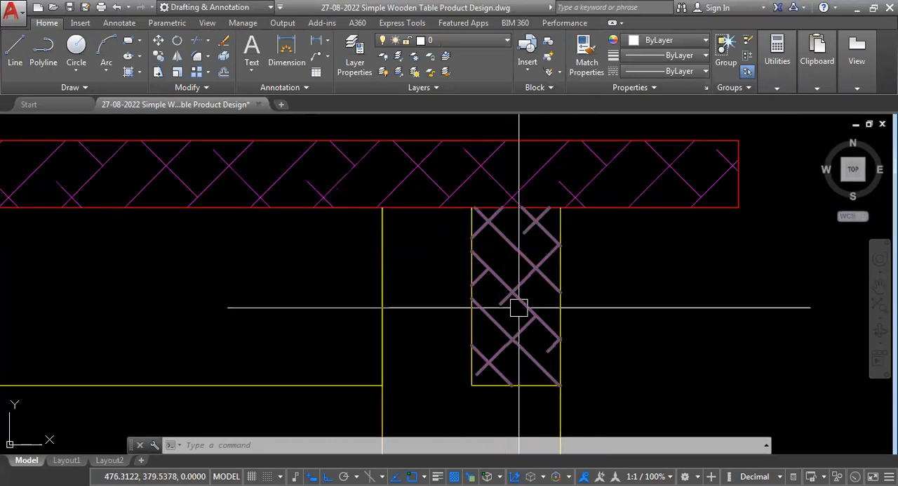
mouse_move(513, 297)
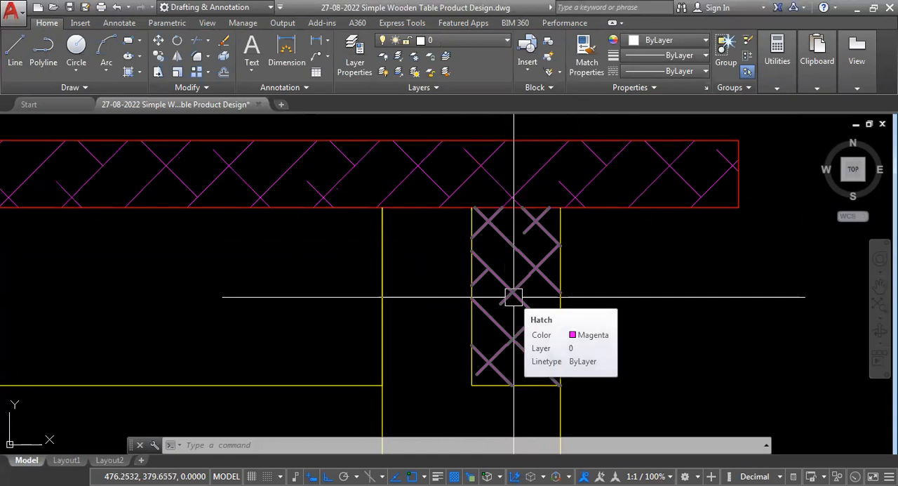
mouse_move(478, 326)
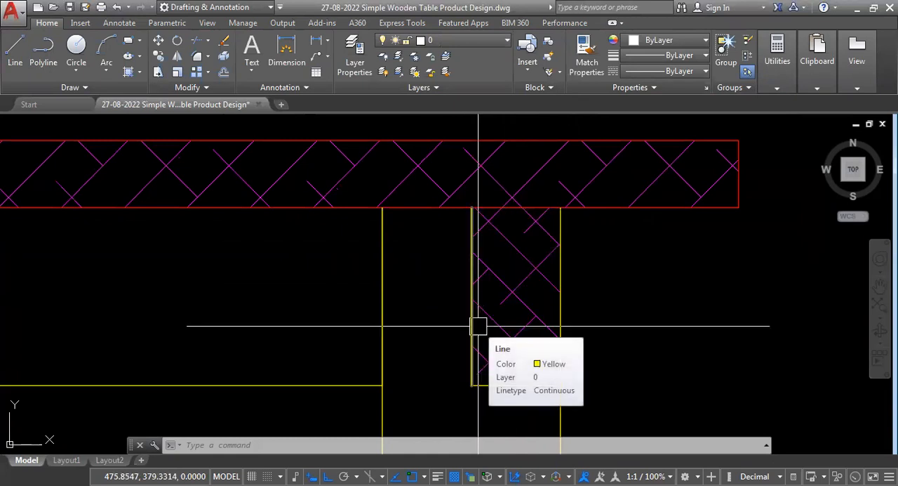
- Copy the SIDE label to below the hatched section view
scroll(466, 236, down, 10)
scroll(370, 297, up, 5)
click(433, 314)
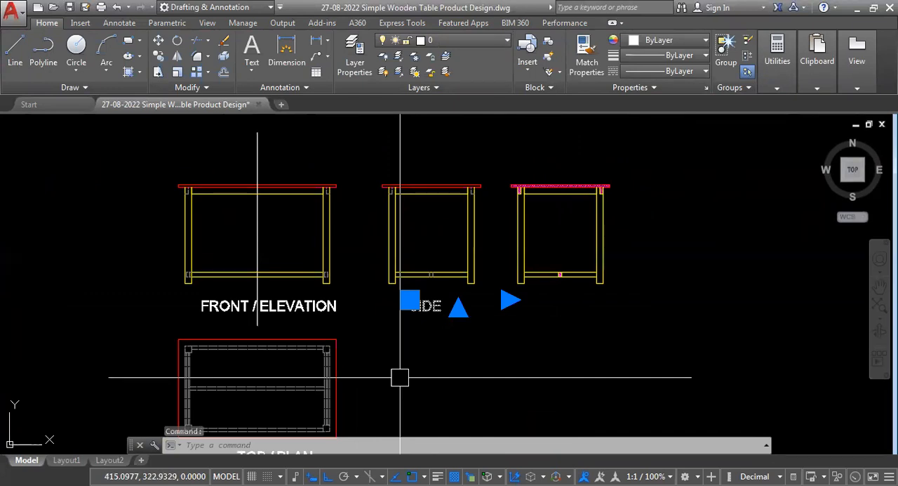
scroll(407, 322, up, 6)
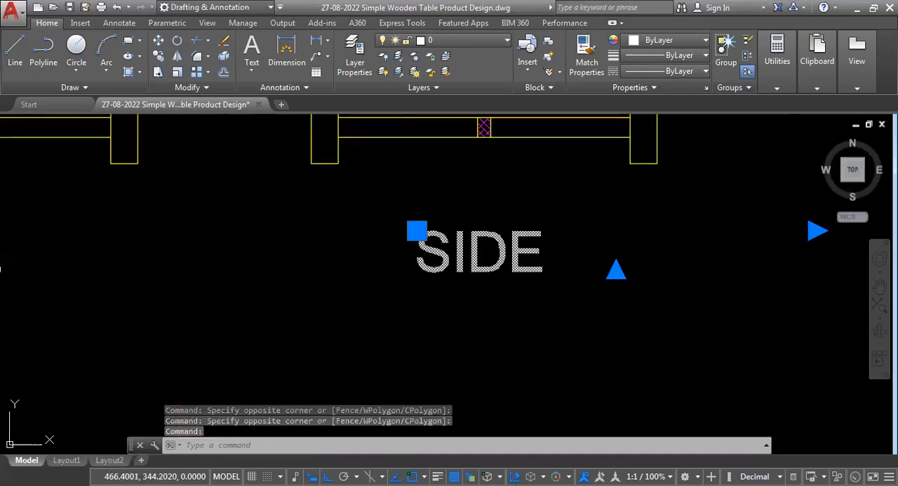
- Change the text of the copied label below the hatched view to SECTION
double_click(536, 268)
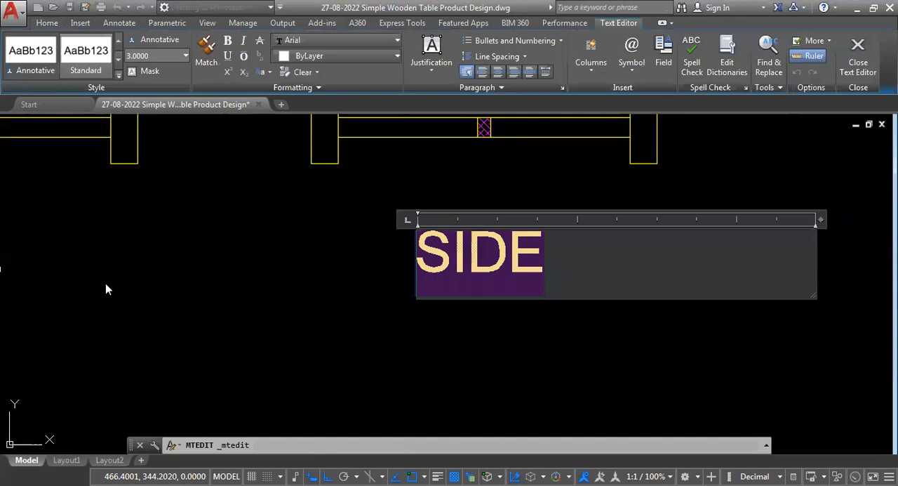
text(f)
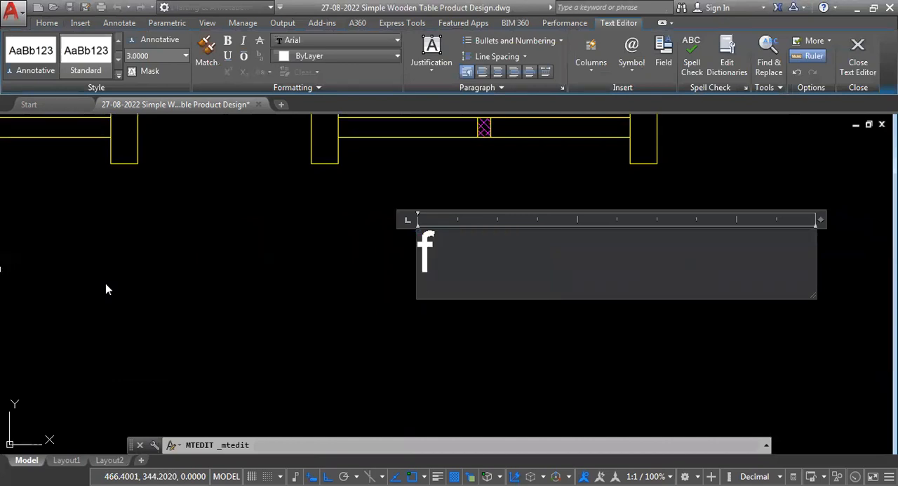
key(BackSpace)
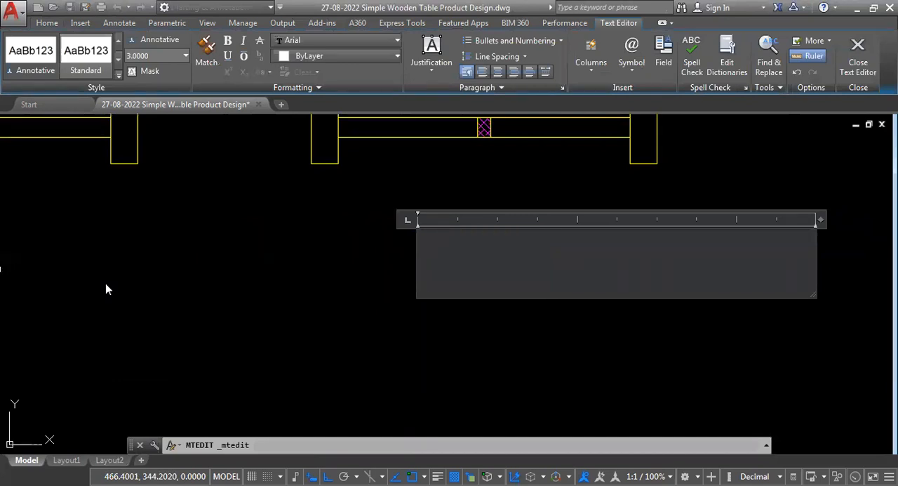
text(SECTION)
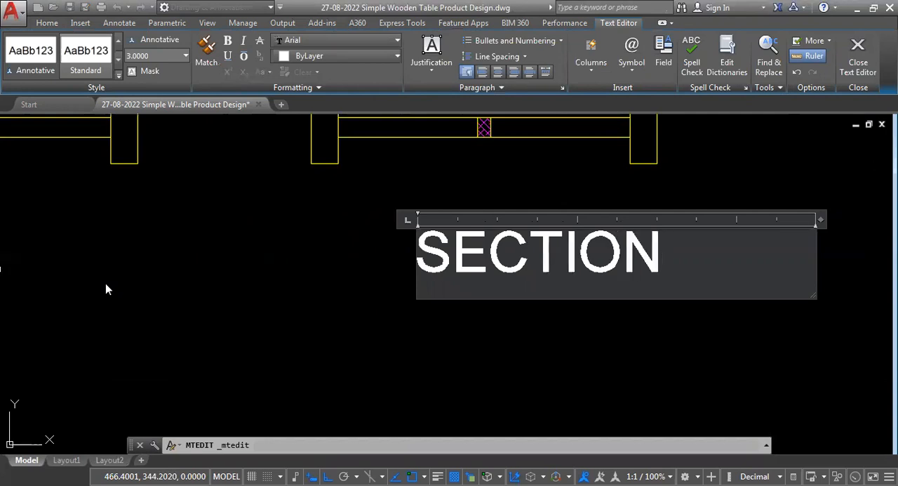
click(533, 316)
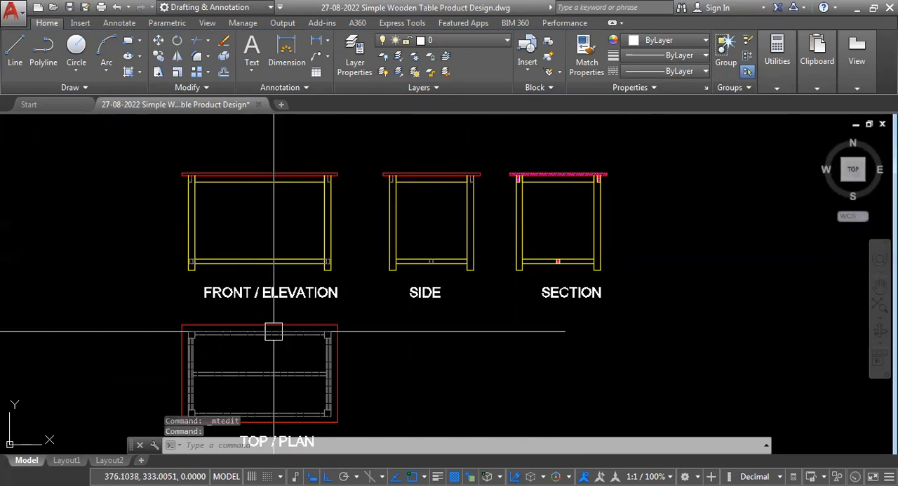
- Delete the vertical cutting line running through the front elevation
key(Delete)
scroll(313, 337, down, 2)
middle_drag(350, 405, 370, 362)
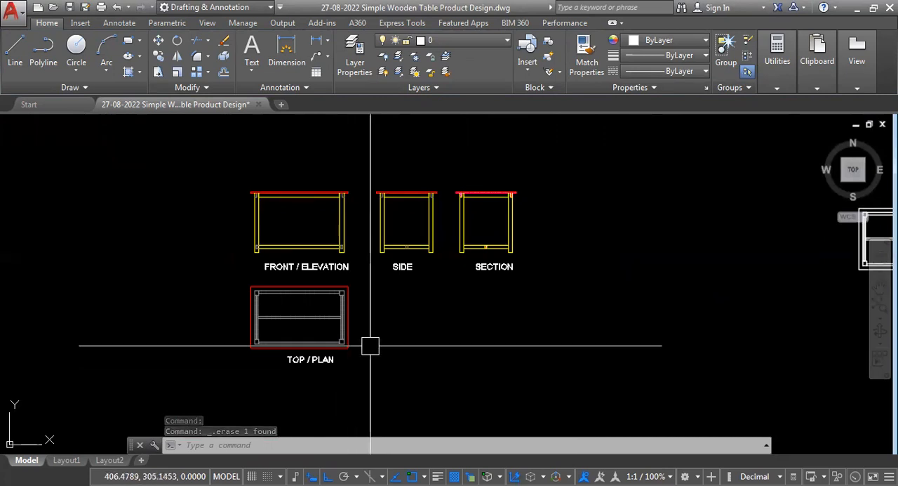
- Move the FRONT / ELEVATION, SIDE, SECTION and TOP / PLAN labels together to the empty area above the views
scroll(351, 291, up, 2)
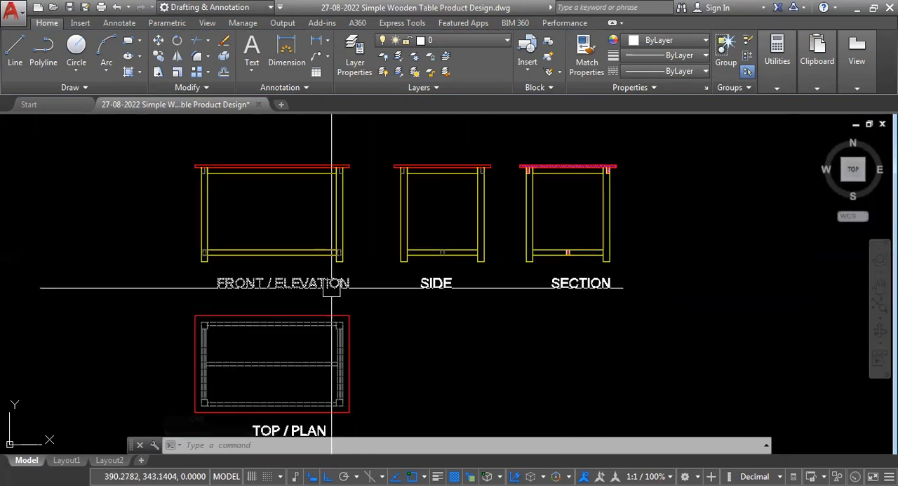
click(331, 288)
click(440, 286)
click(596, 287)
scroll(597, 284, down, 2)
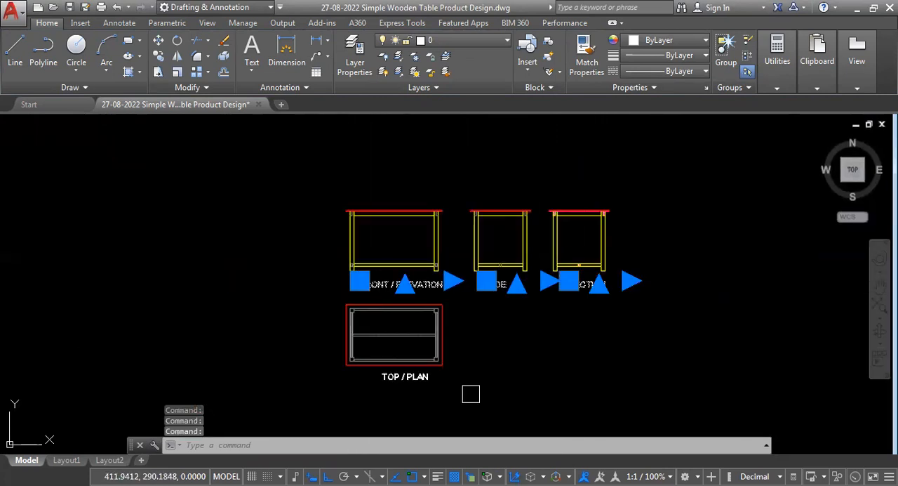
click(412, 377)
text(M)
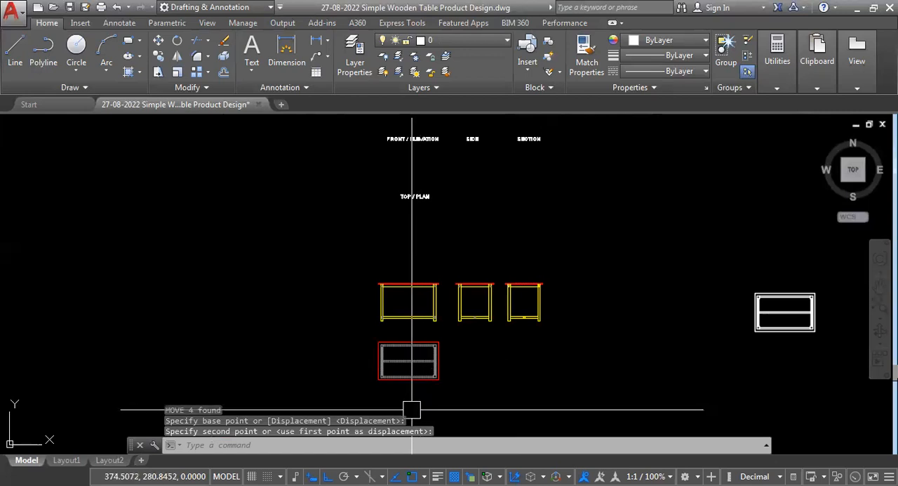
- Create a new dimension style named SCALE 15 based on Standard for all dimensions, and continue to its settings
scroll(357, 299, up, 3)
scroll(333, 297, down, 1)
scroll(311, 243, up, 3)
scroll(311, 244, down, 4)
scroll(295, 287, up, 4)
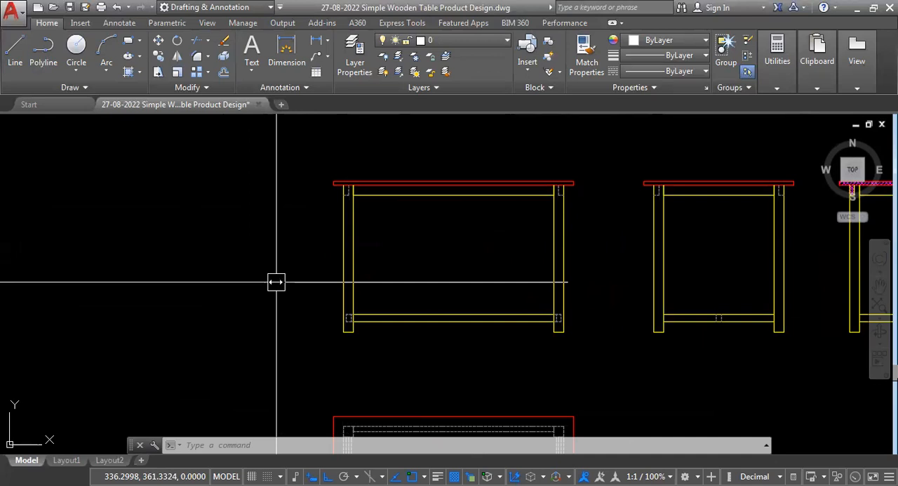
text(d)
key(Return)
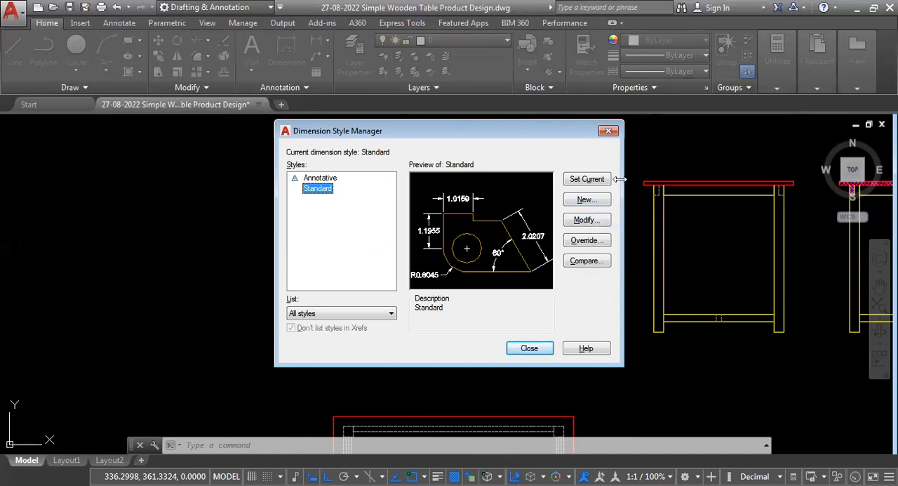
click(586, 199)
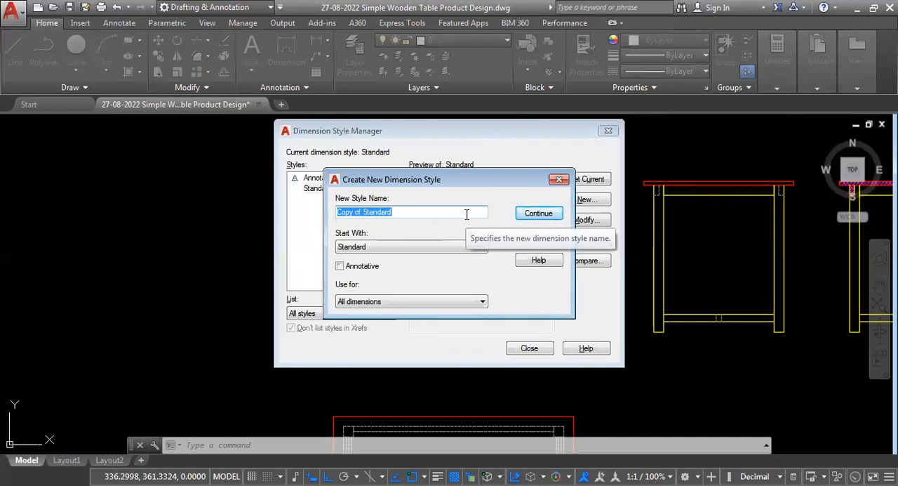
text(S)
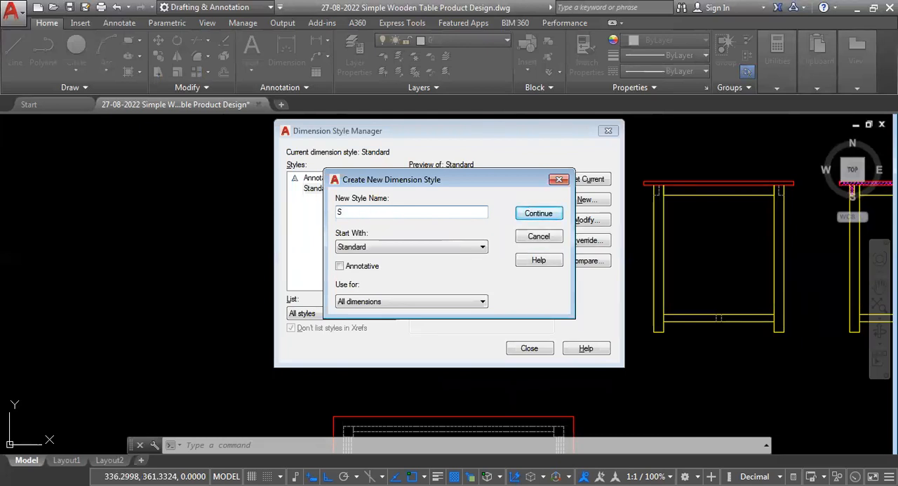
text(CALE 15)
click(536, 216)
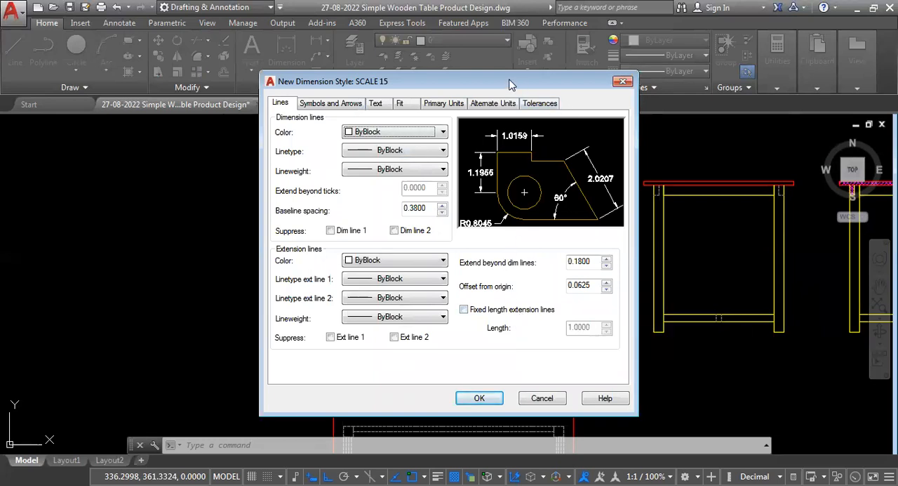
- Set the dimension line color of the SCALE 15 style to Magenta, keeping linetype and lineweight at ByBlock
drag(491, 81, 472, 76)
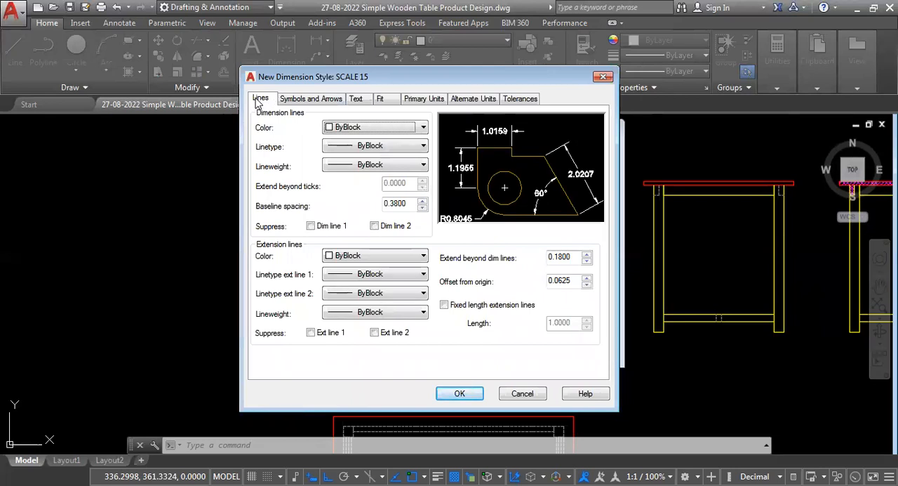
click(423, 128)
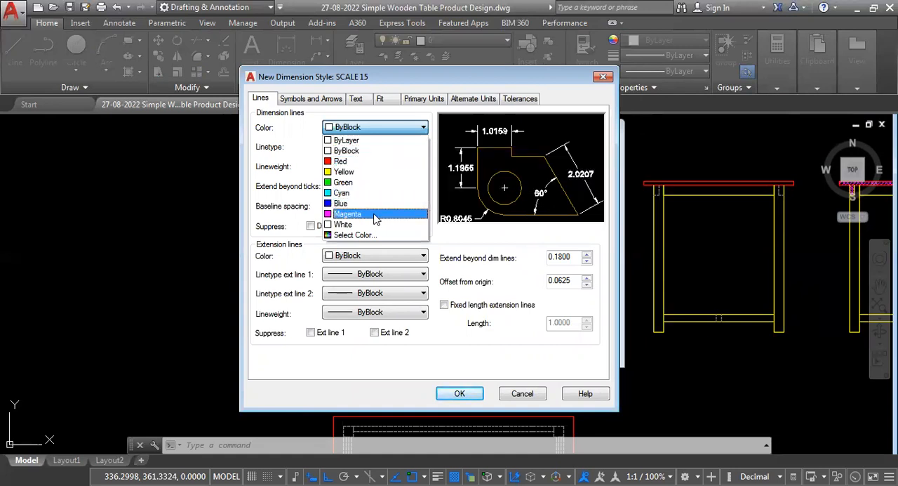
click(365, 214)
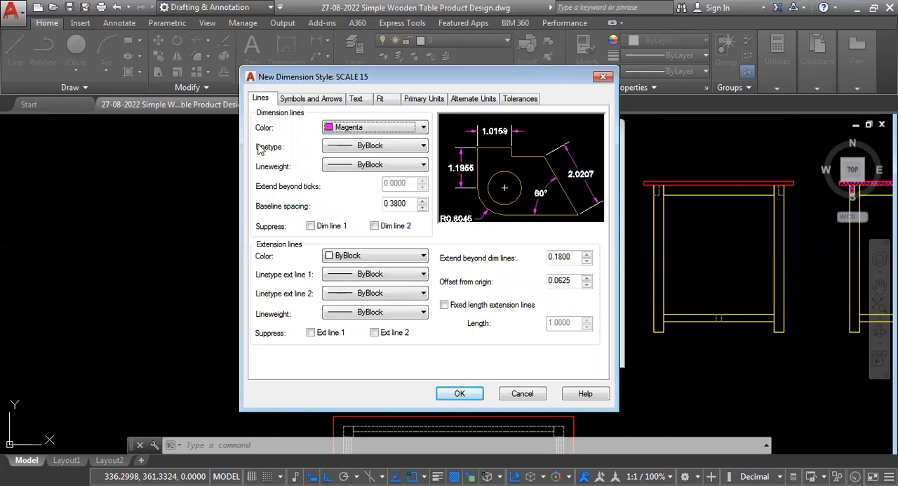
click(422, 146)
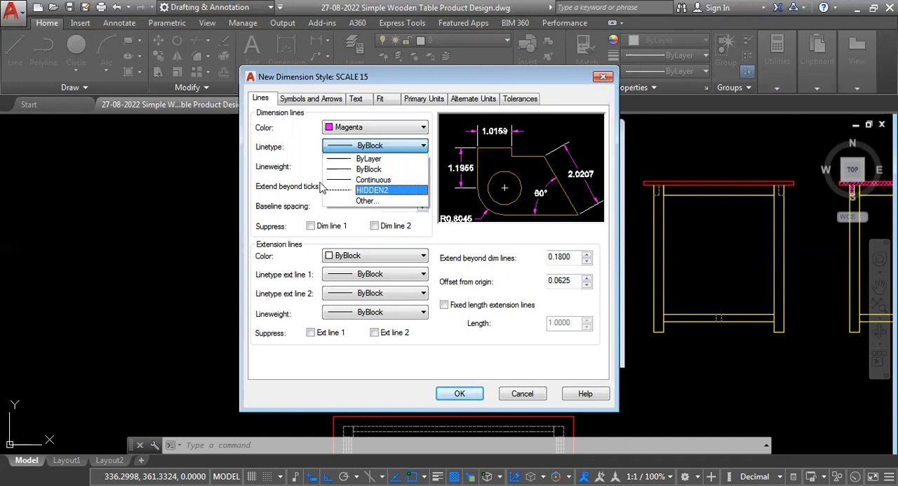
click(479, 81)
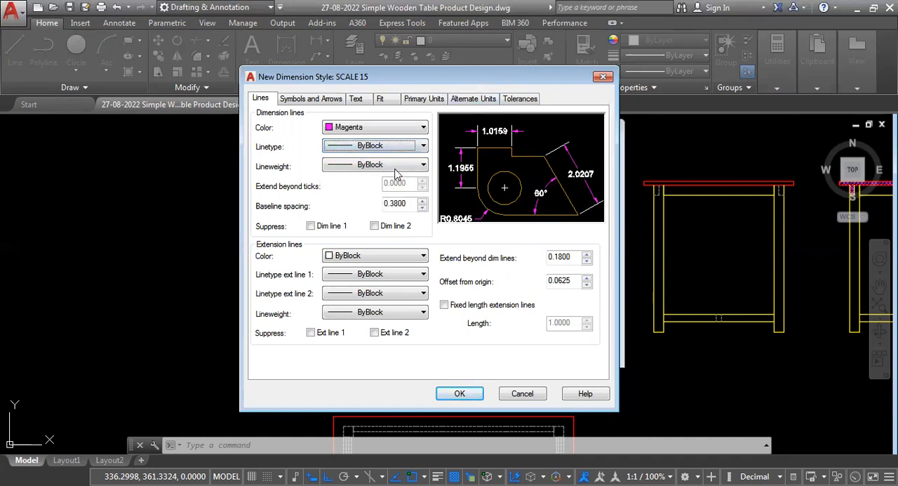
click(423, 166)
click(424, 165)
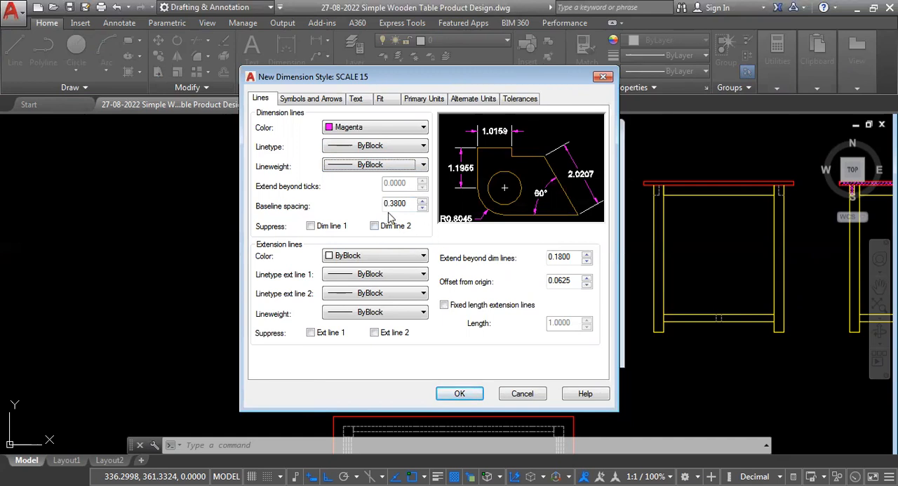
- Open the baseline spacing value of the SCALE 15 style for editing
drag(409, 203, 360, 202)
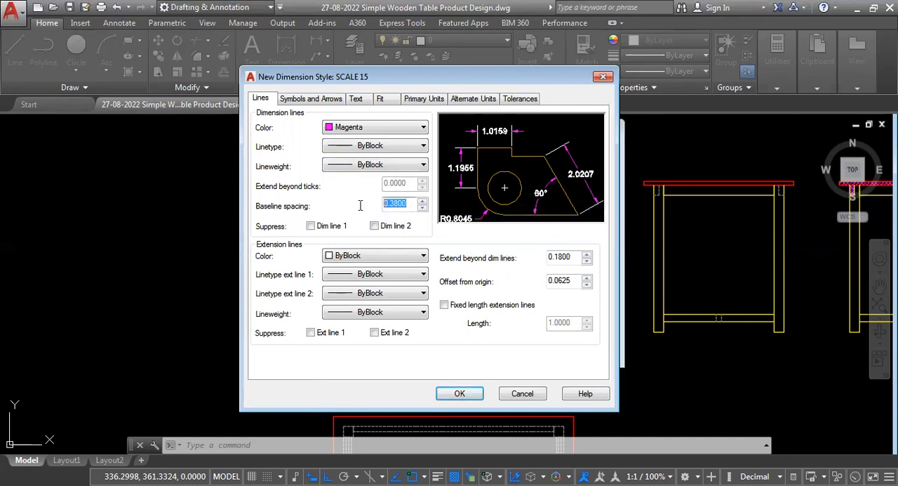
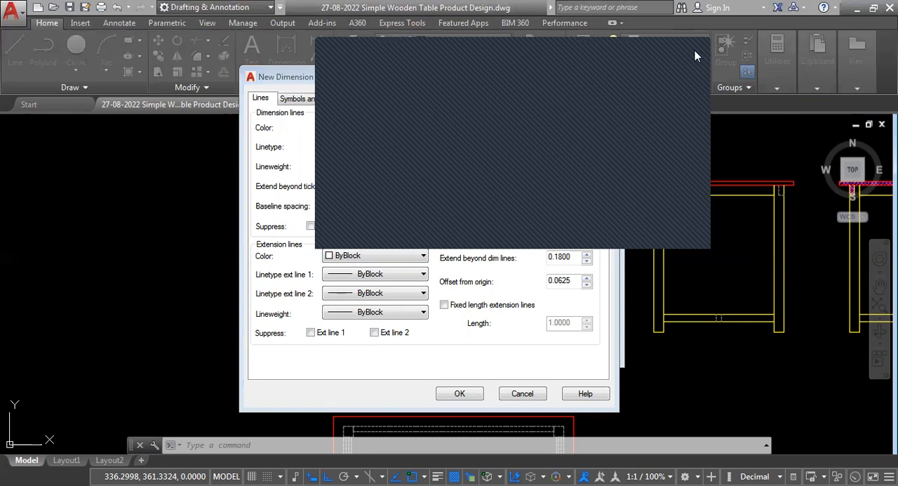
- Set the baseline spacing of the SCALE 15 dimension lines to 0.315
click(412, 209)
drag(412, 203, 385, 203)
key(BackSpace)
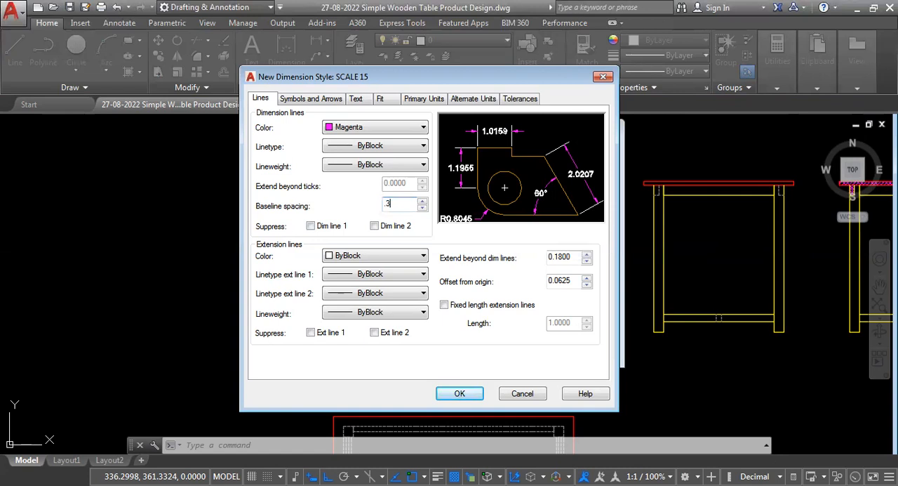
text(.315)
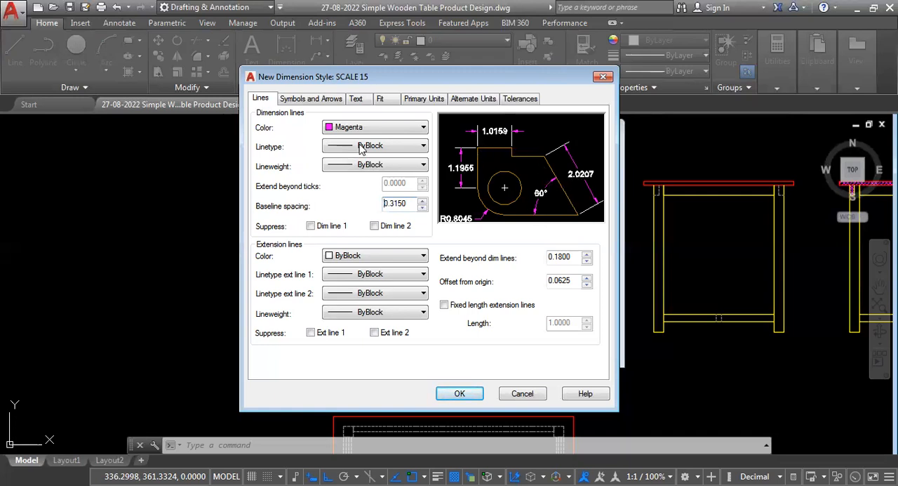
- Try Yellow as the dimension line color and return it to Magenta
click(423, 129)
click(342, 172)
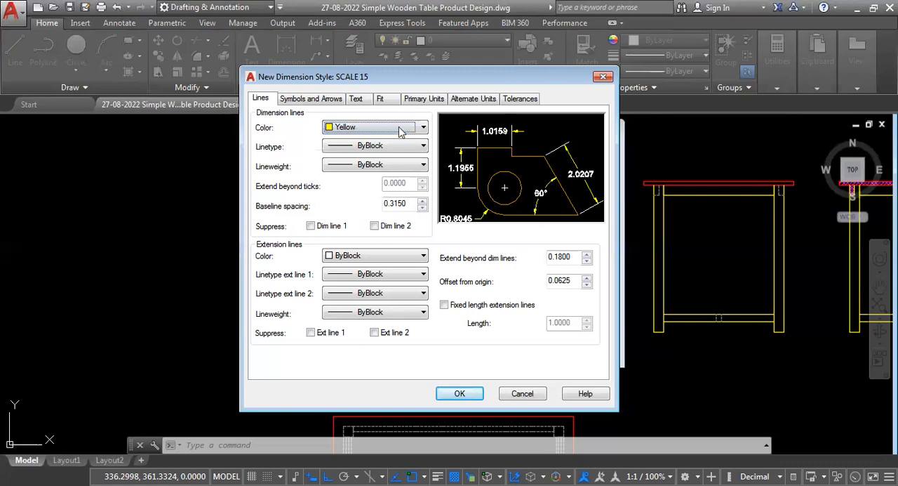
click(423, 127)
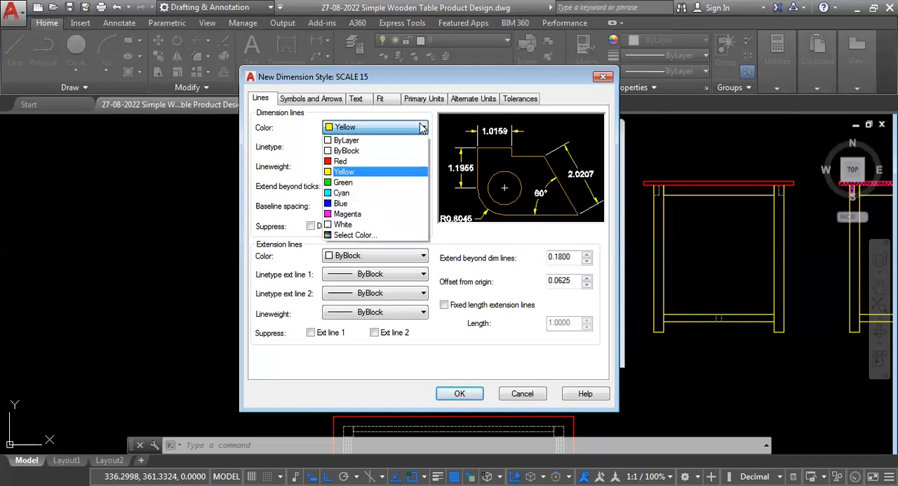
click(347, 214)
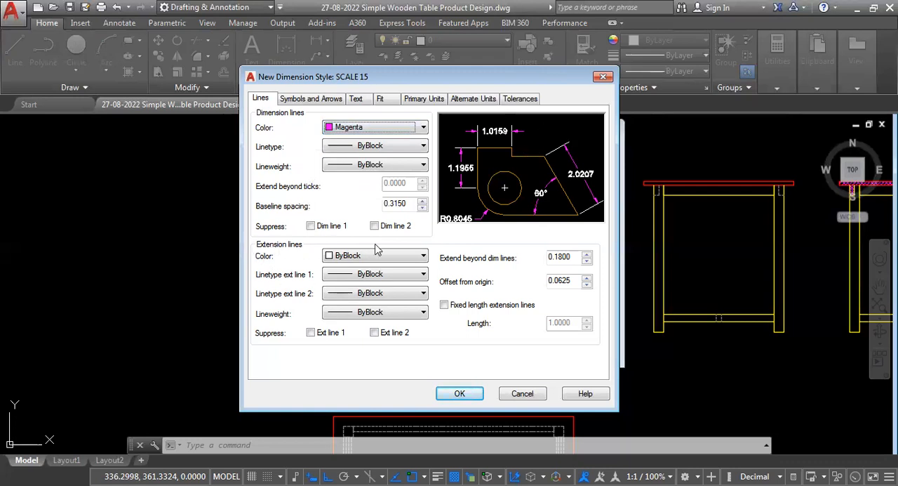
- Set the extension line color to Magenta and choose Closed filled for the first arrowhead
click(418, 258)
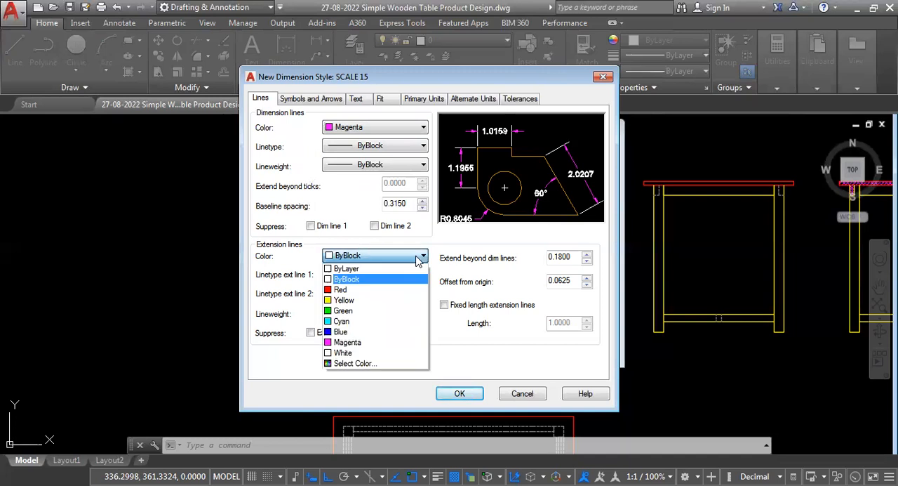
click(348, 342)
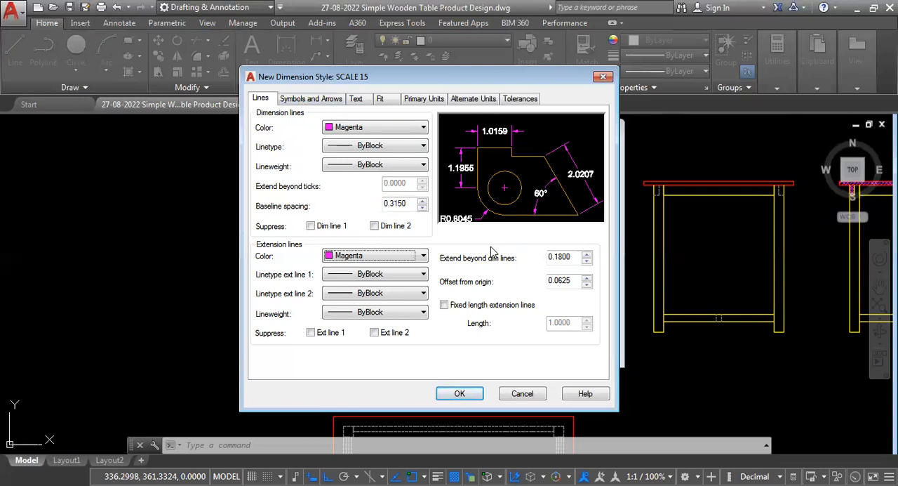
click(308, 100)
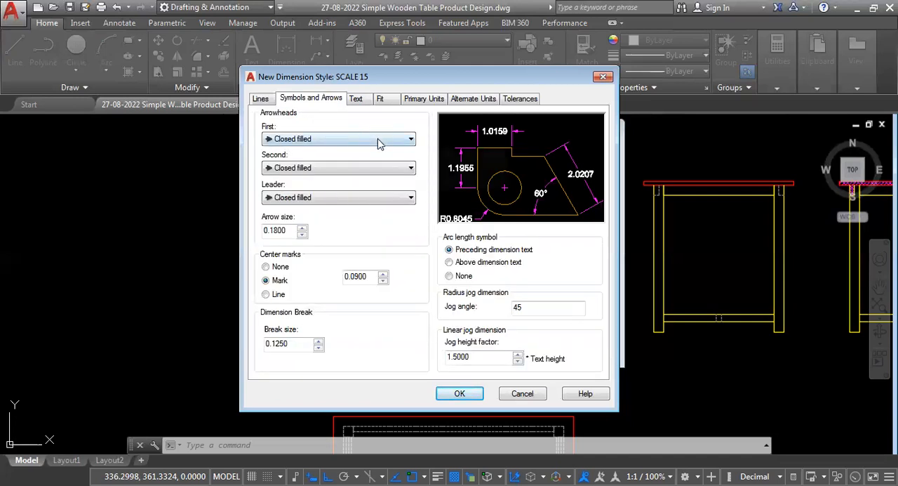
click(411, 139)
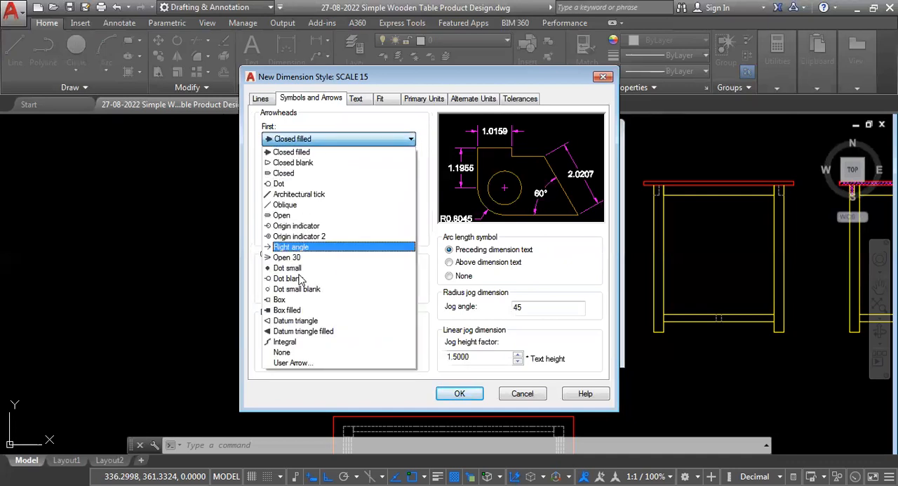
click(322, 155)
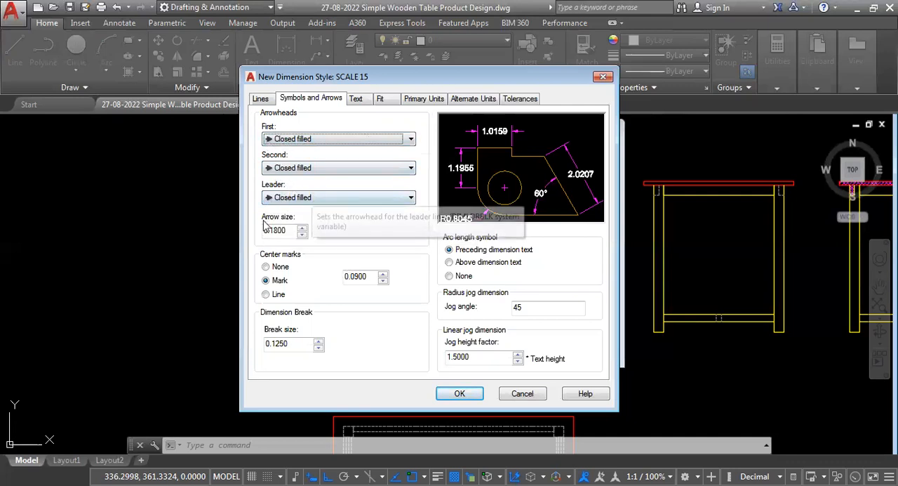
- Set the arrow size of the SCALE 15 style to 0.118
drag(293, 232, 263, 235)
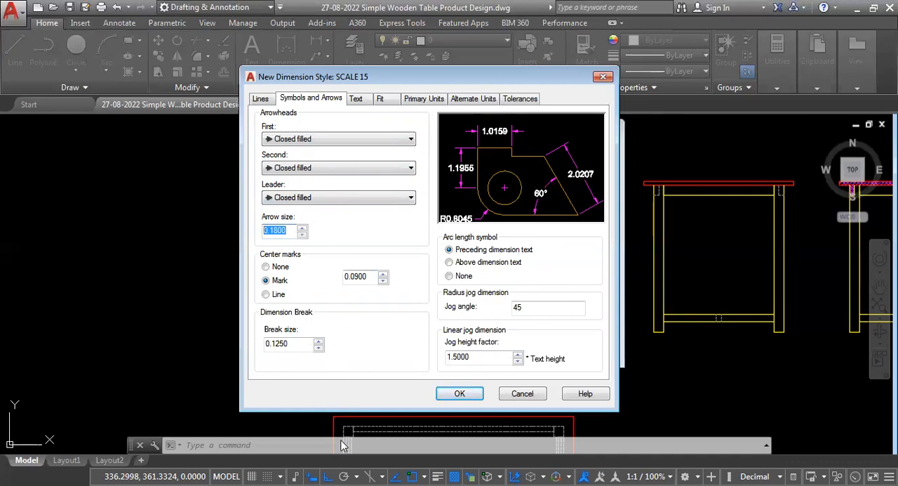
click(346, 484)
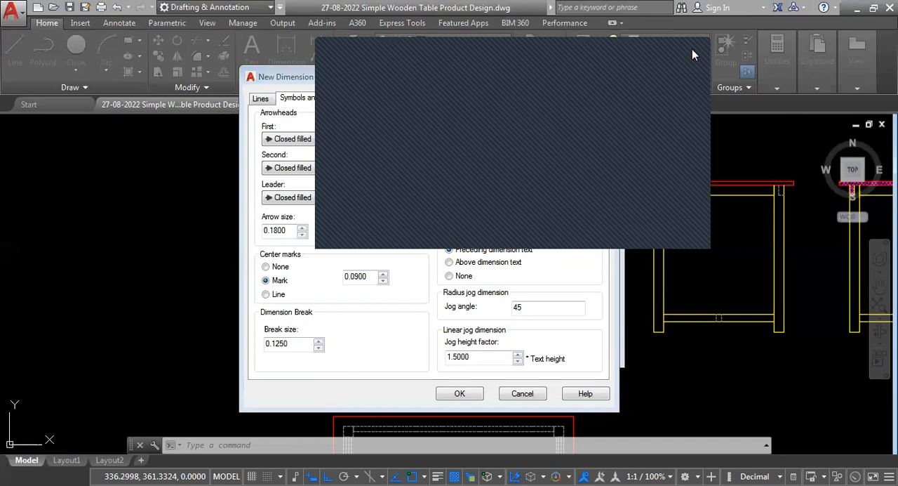
click(294, 230)
drag(294, 231, 231, 239)
key(BackSpace)
text(.118)
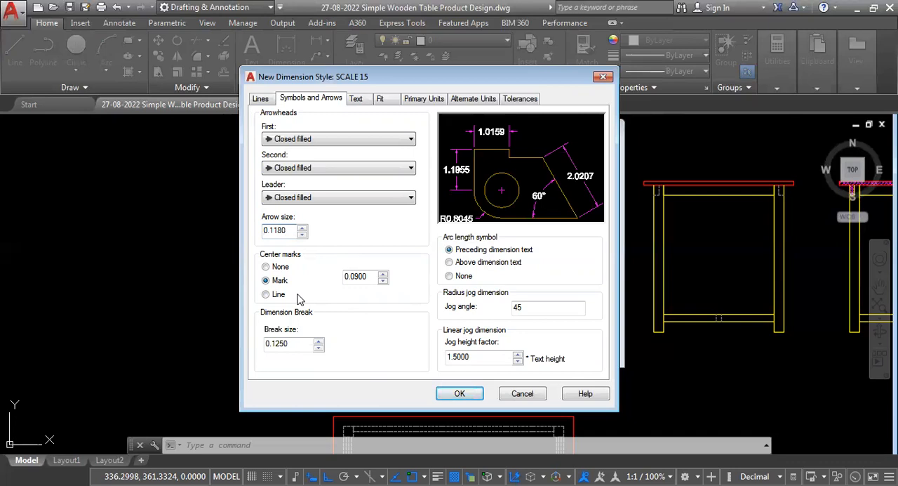
- Set the dimension text color of the SCALE 15 style to color index 8
click(357, 100)
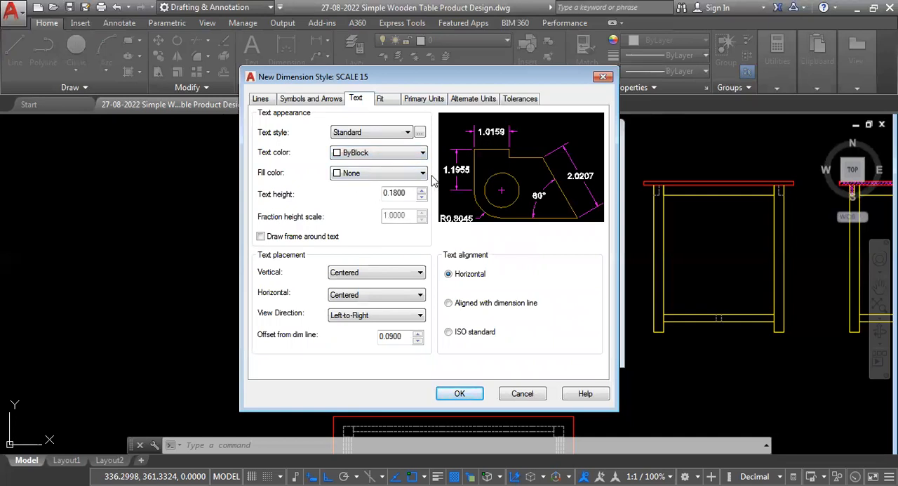
click(422, 156)
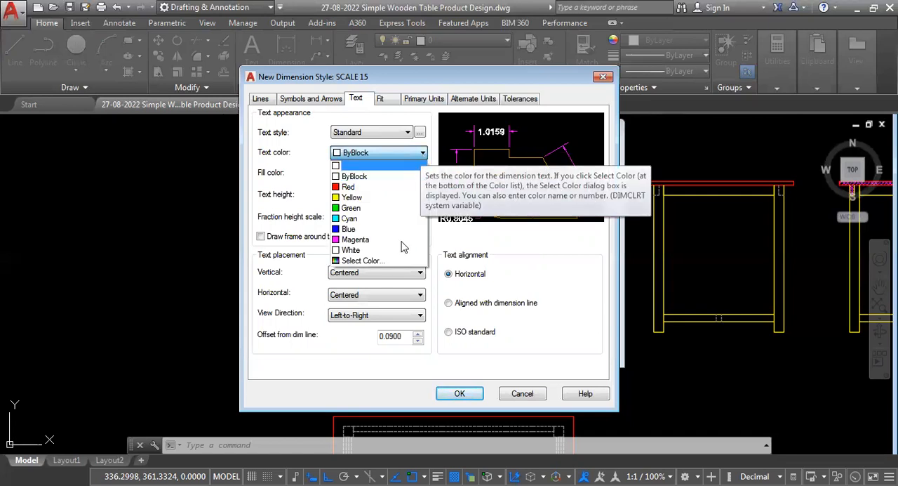
click(371, 261)
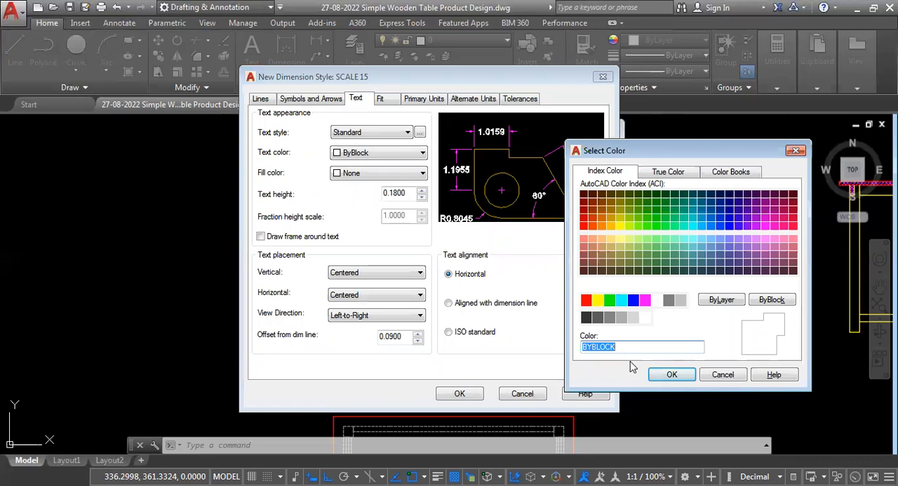
text(8)
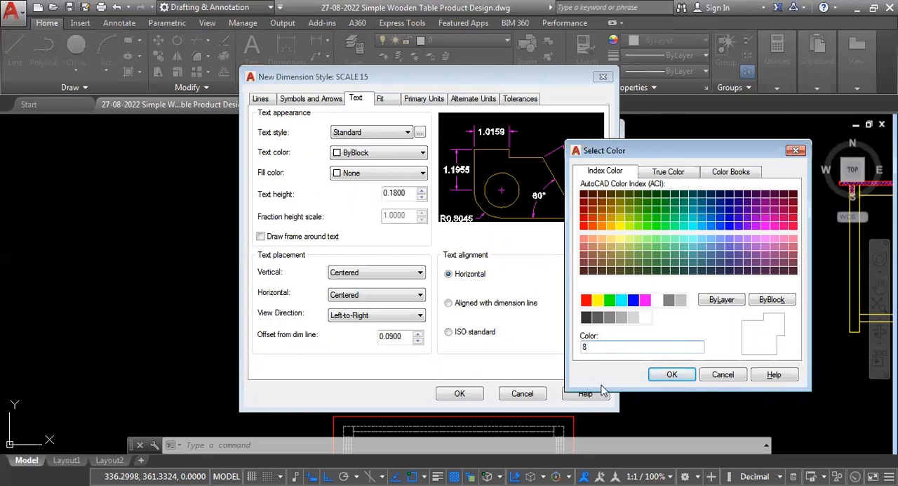
key(Return)
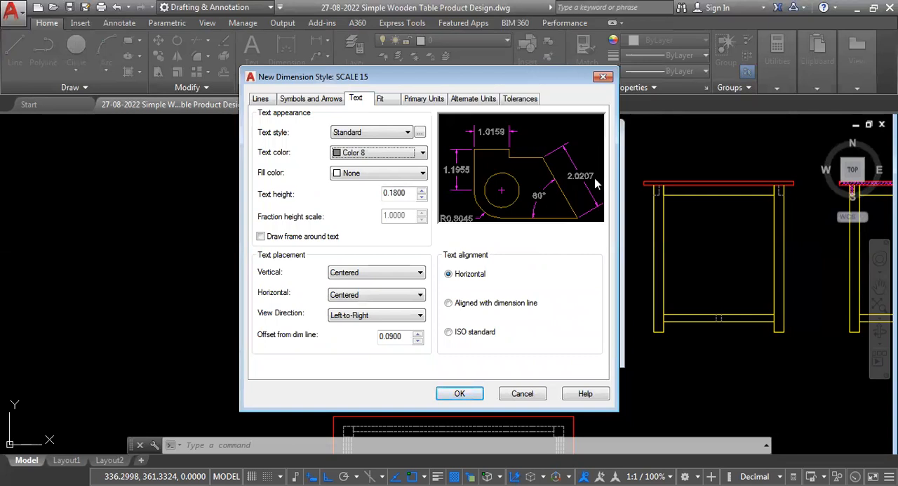
- Try ByBlock and Yellow as the dimension text fill color and return it to None
click(422, 176)
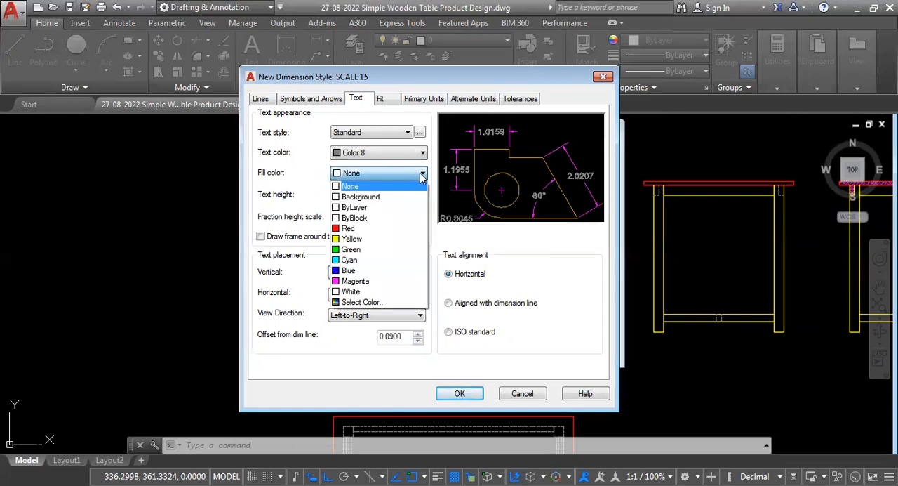
click(367, 218)
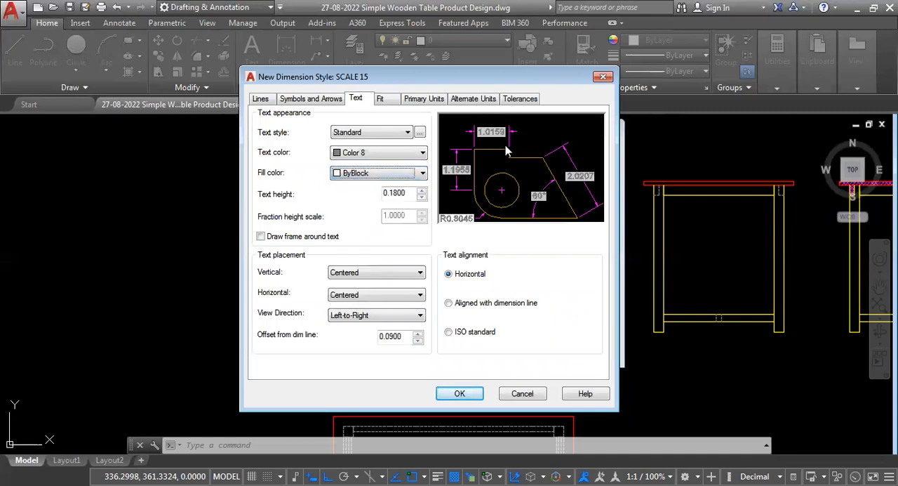
click(422, 172)
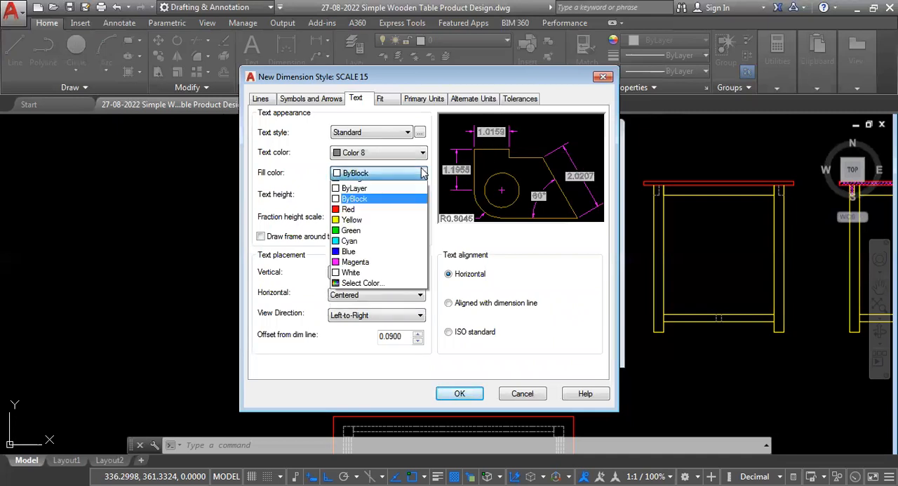
click(358, 243)
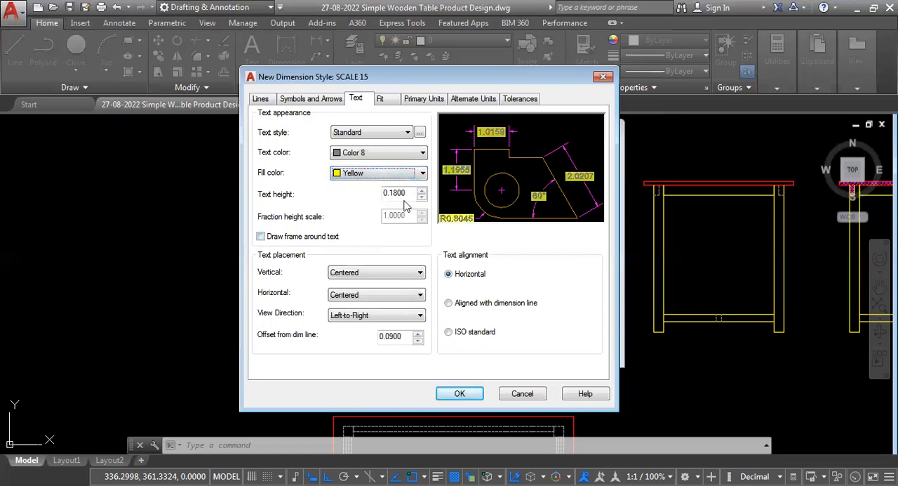
click(423, 174)
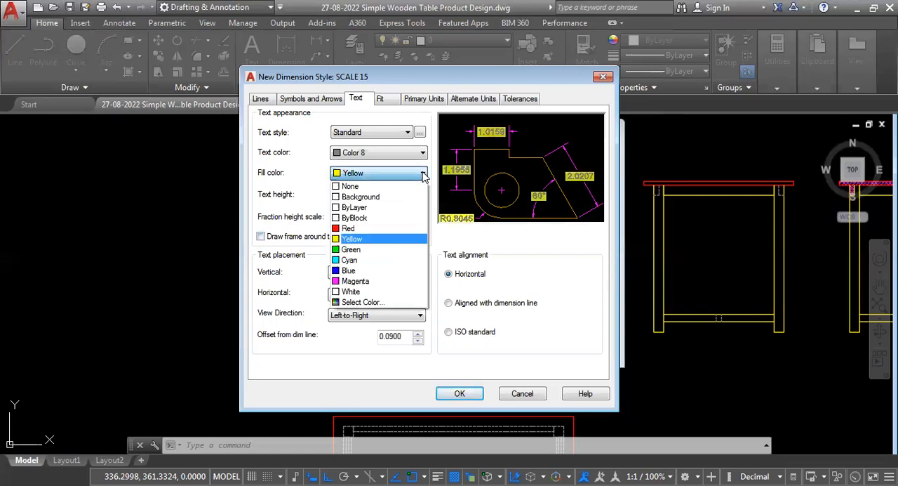
click(374, 188)
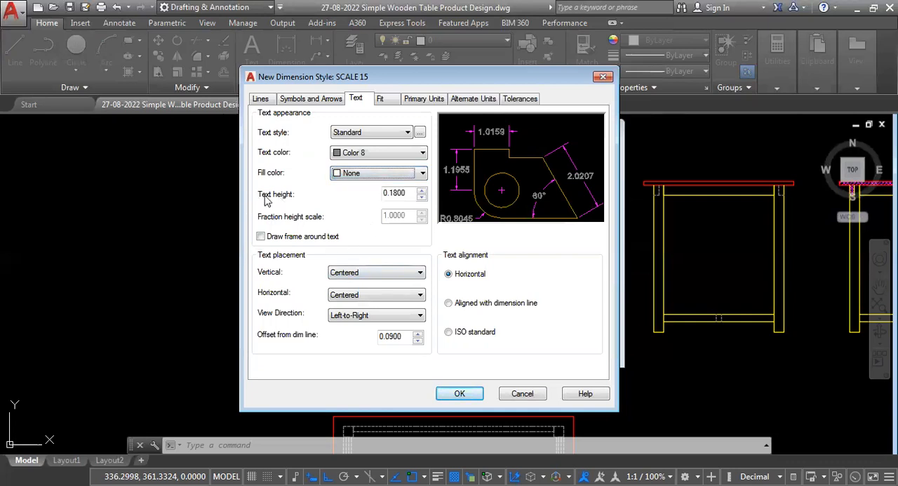
- Set the dimension text height of the SCALE 15 style to 0.118
click(411, 195)
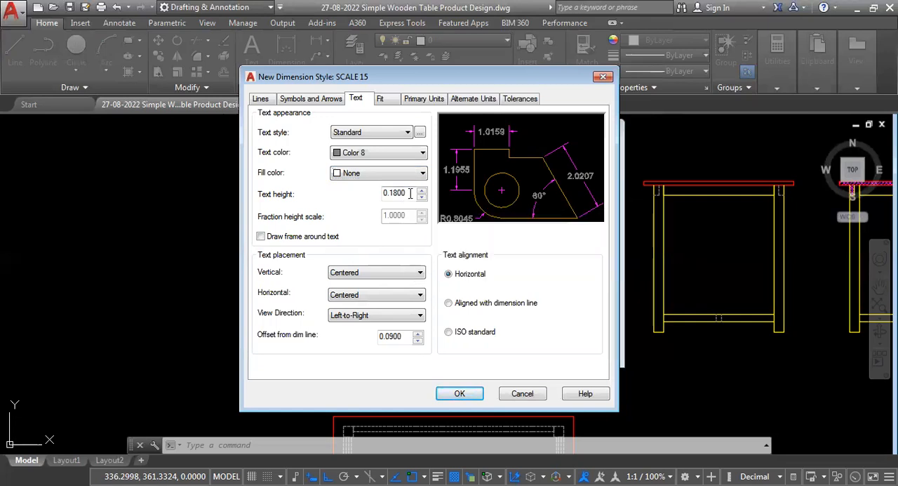
drag(412, 193, 343, 198)
text(.)
key(Tab)
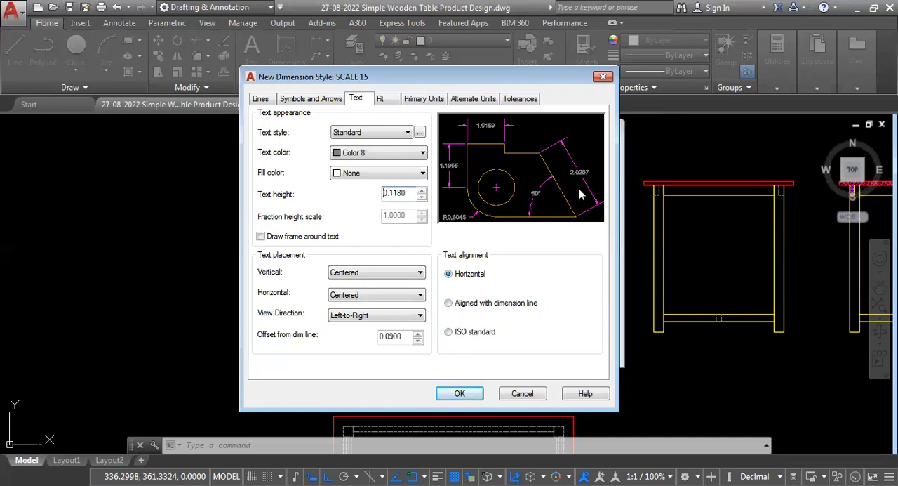
- Align the dimension text with the dimension line and set its vertical placement to Above
click(449, 304)
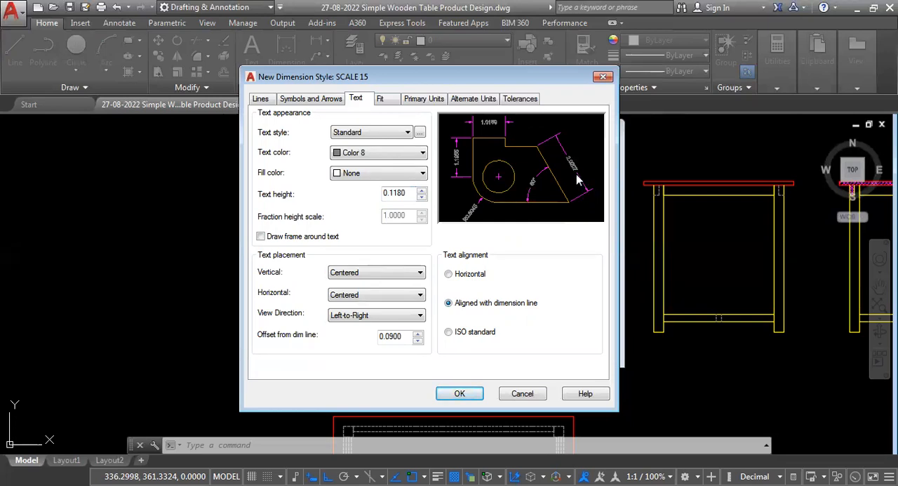
click(421, 273)
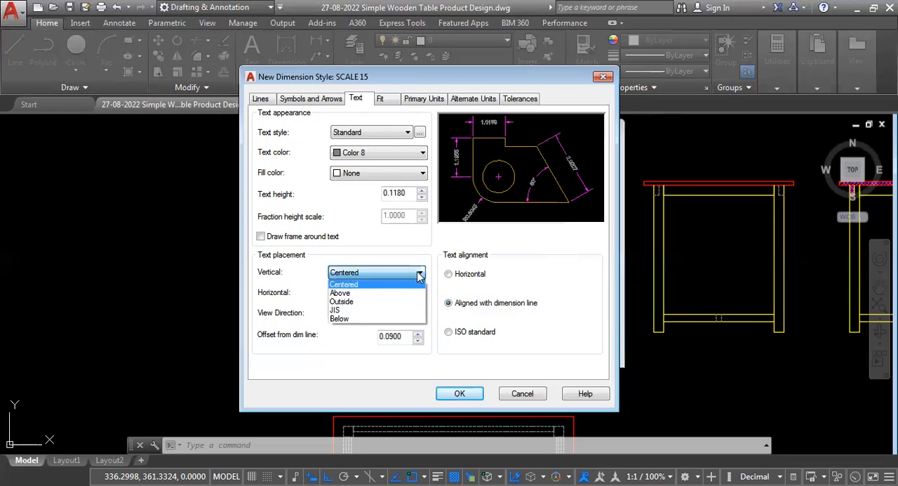
click(360, 300)
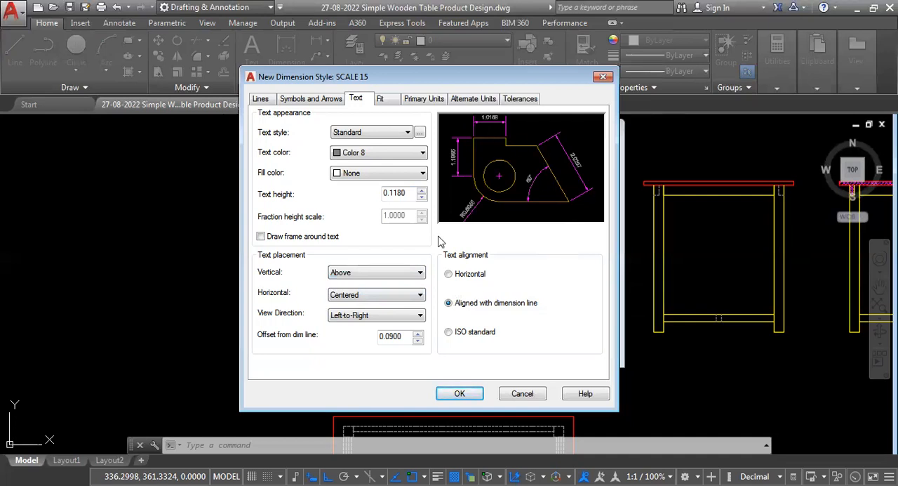
- Set the font of the Standard text style to romans.shx and make that text style current
click(406, 134)
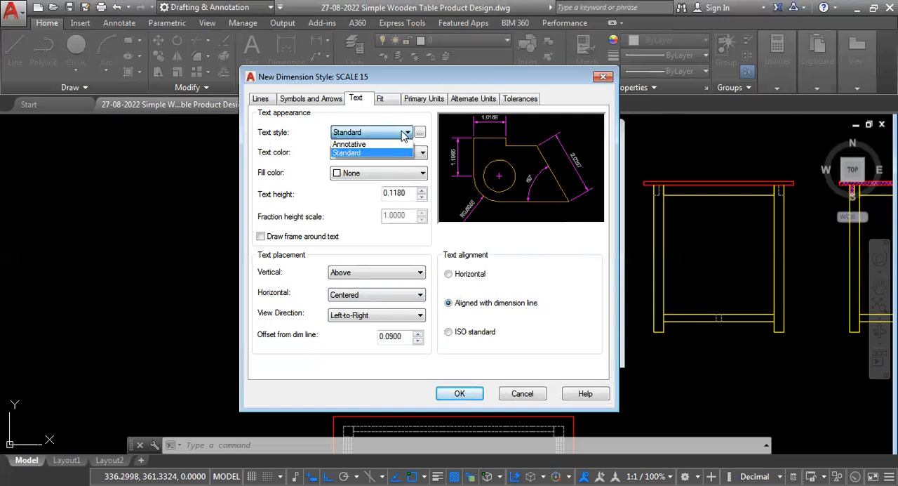
click(406, 133)
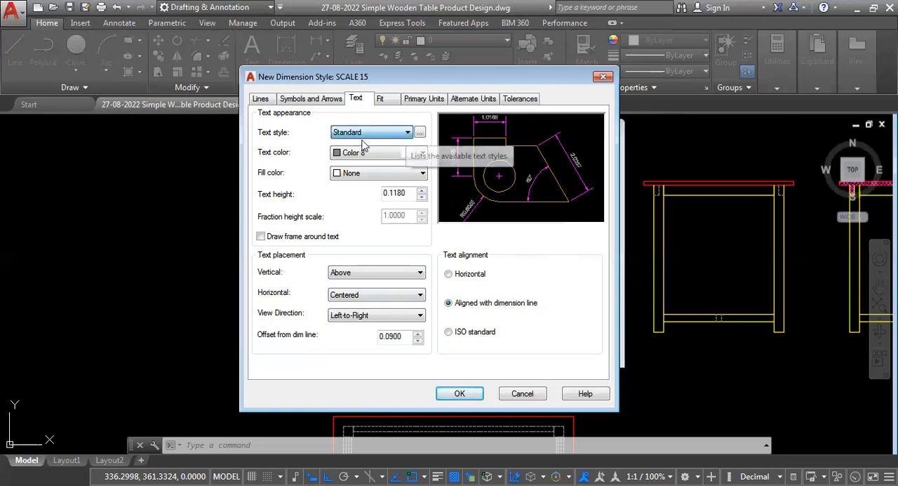
click(420, 134)
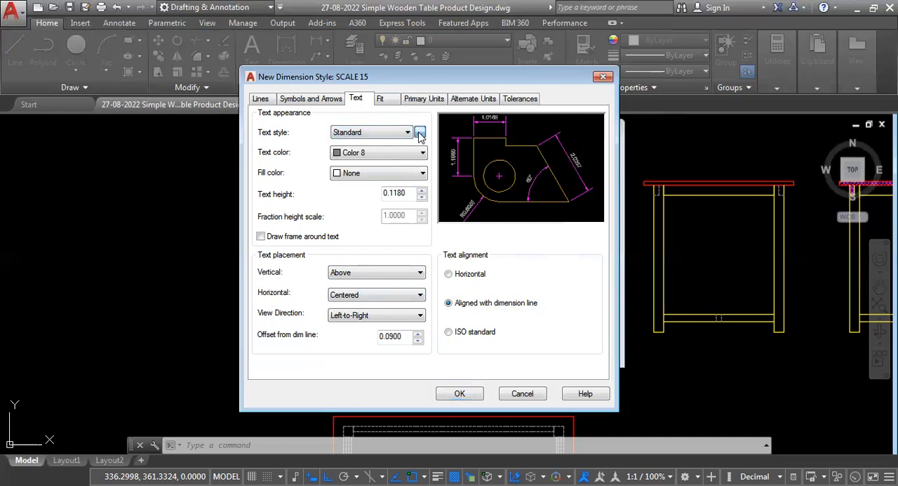
click(442, 181)
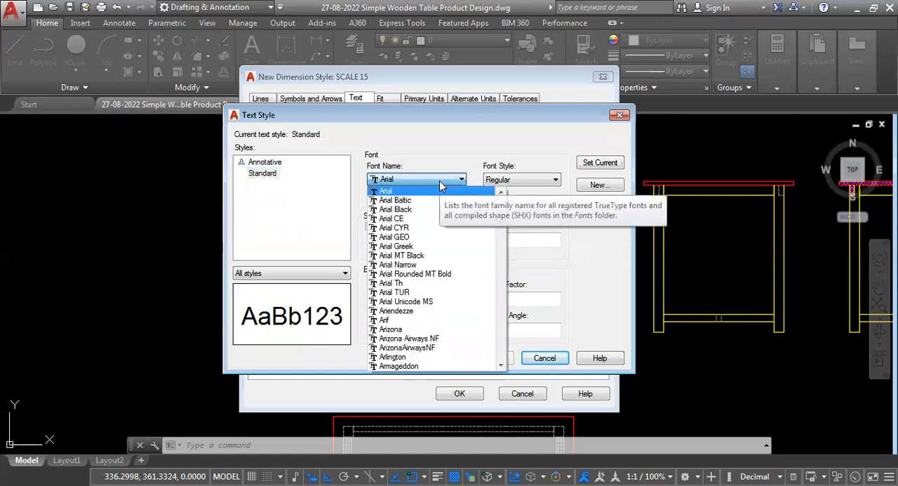
text(ro)
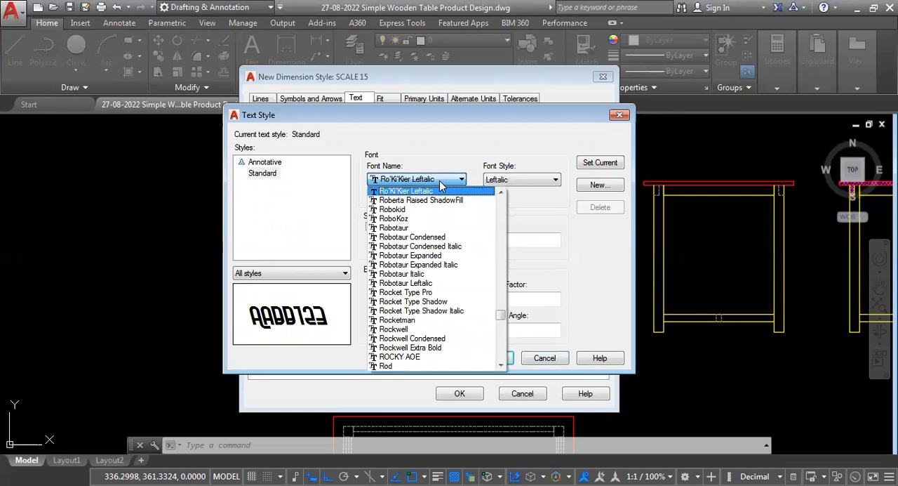
text(ma)
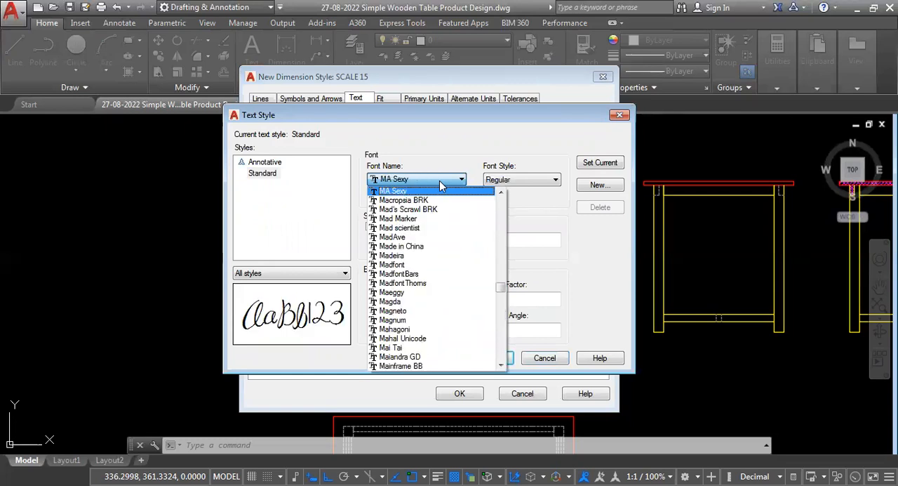
text(rom)
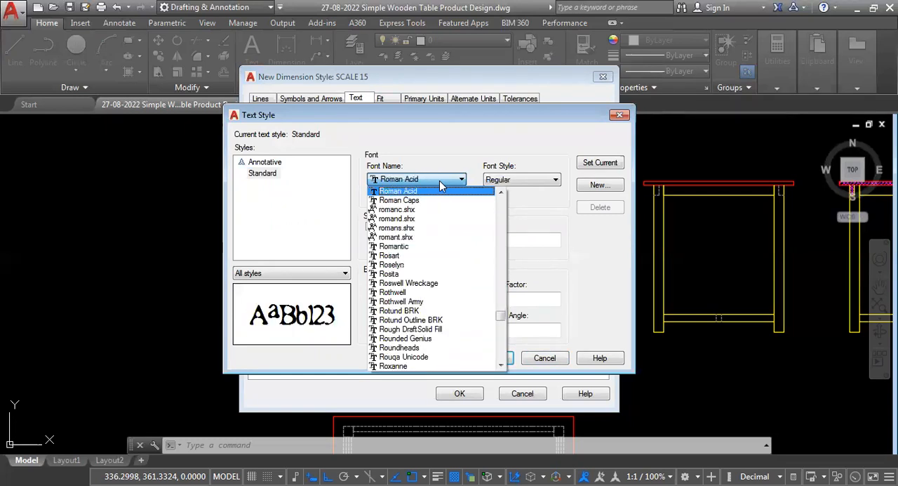
click(419, 228)
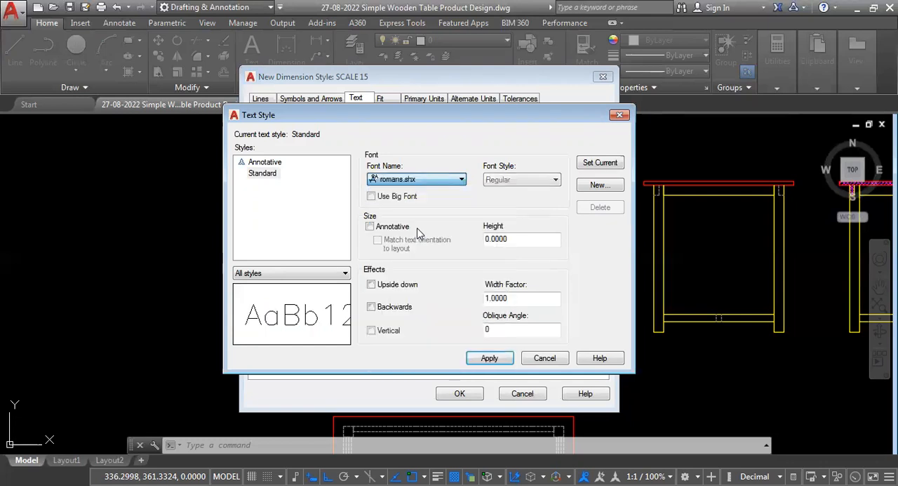
click(602, 165)
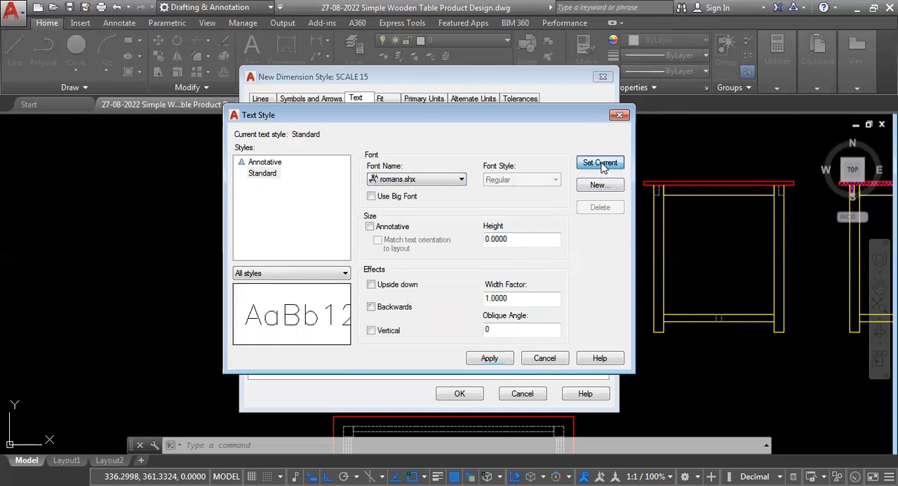
click(429, 274)
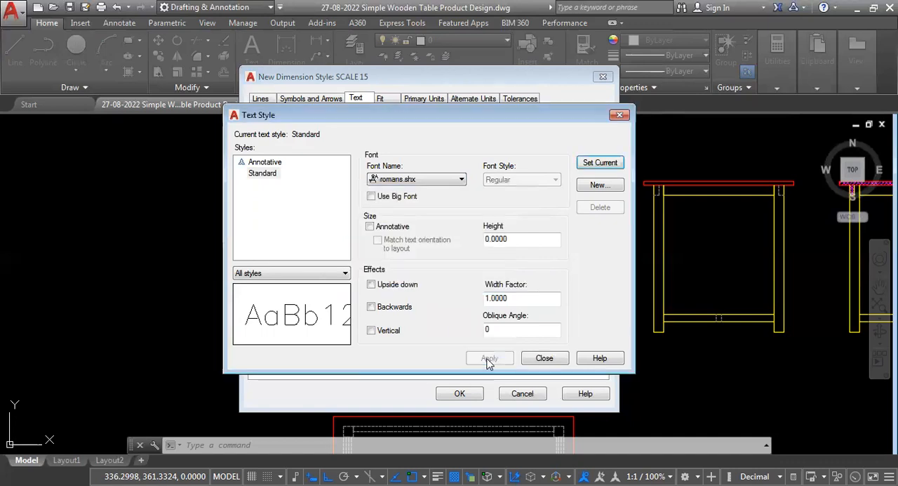
click(545, 359)
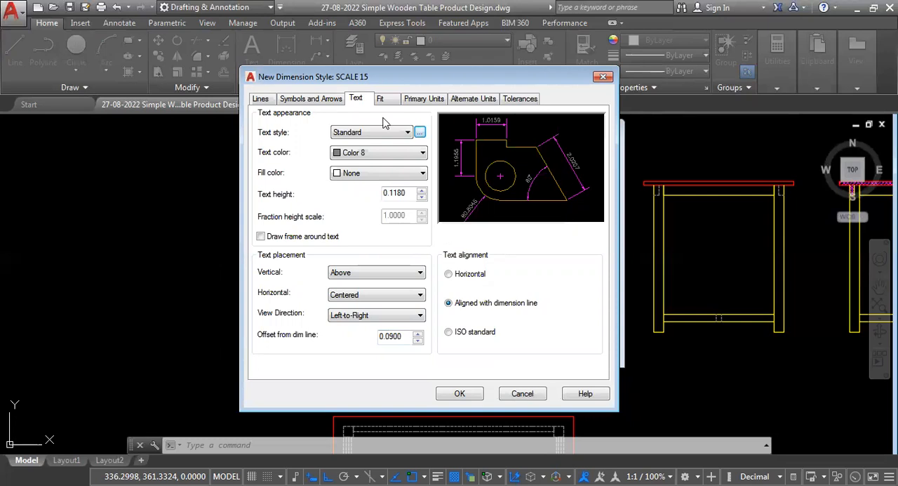
- Try other fit options for the SCALE 15 style, return to Either text or arrows (best fit), and set the overall scale to 1
click(381, 100)
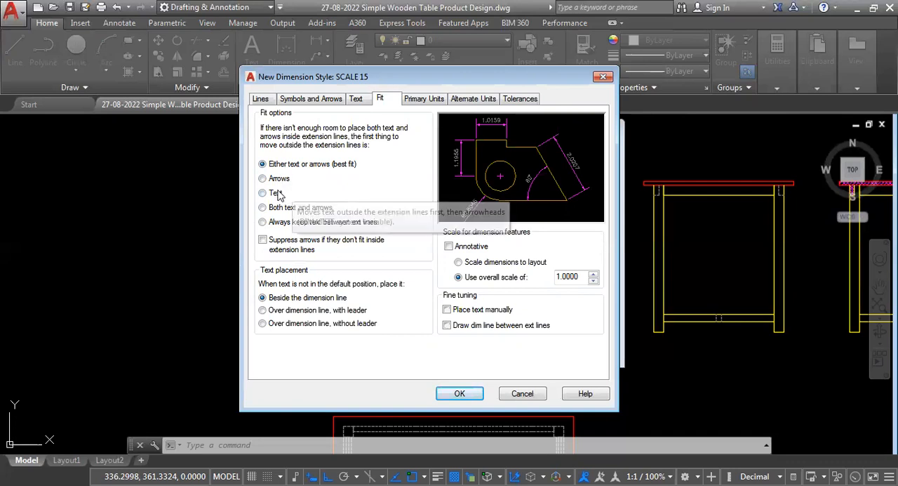
click(262, 193)
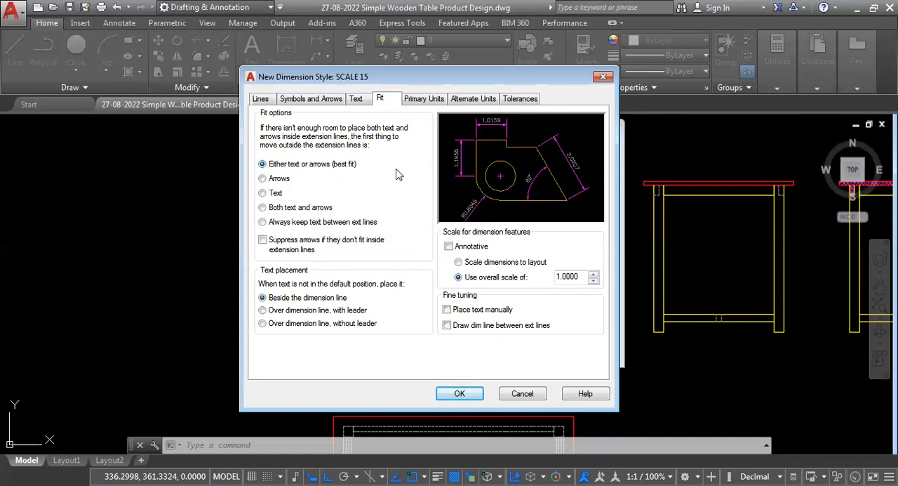
click(263, 194)
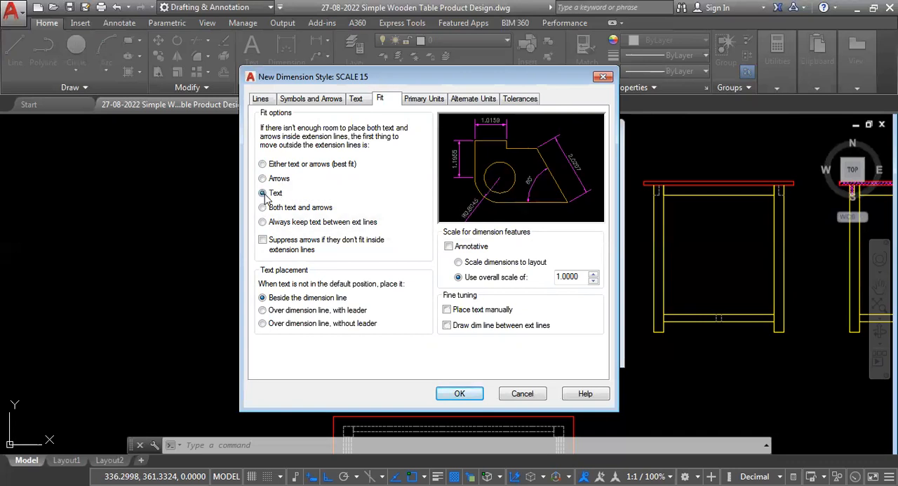
click(263, 164)
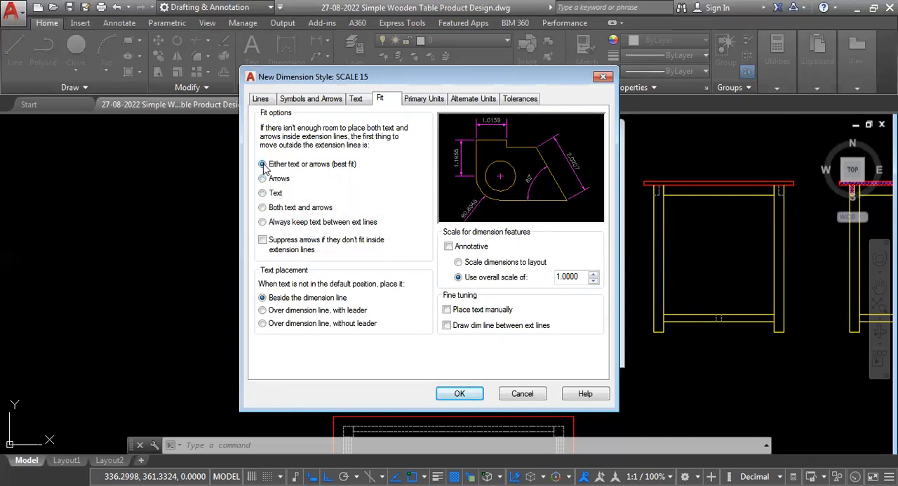
click(263, 194)
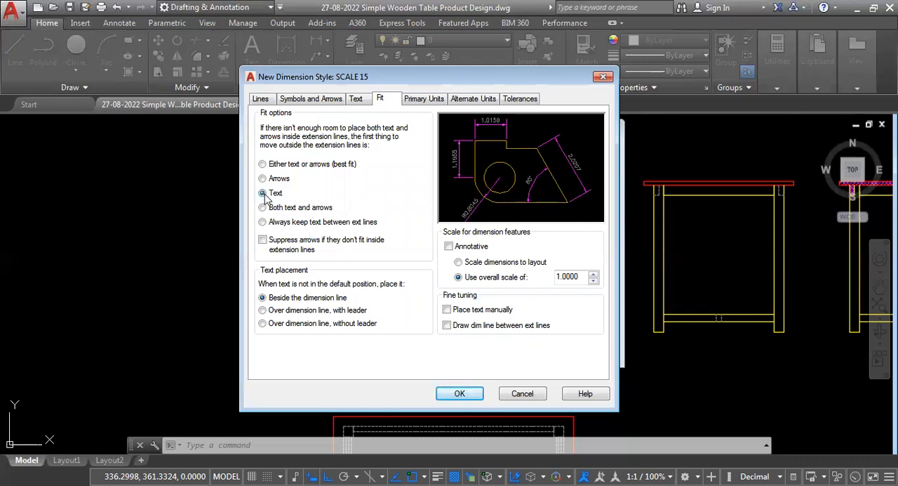
click(262, 164)
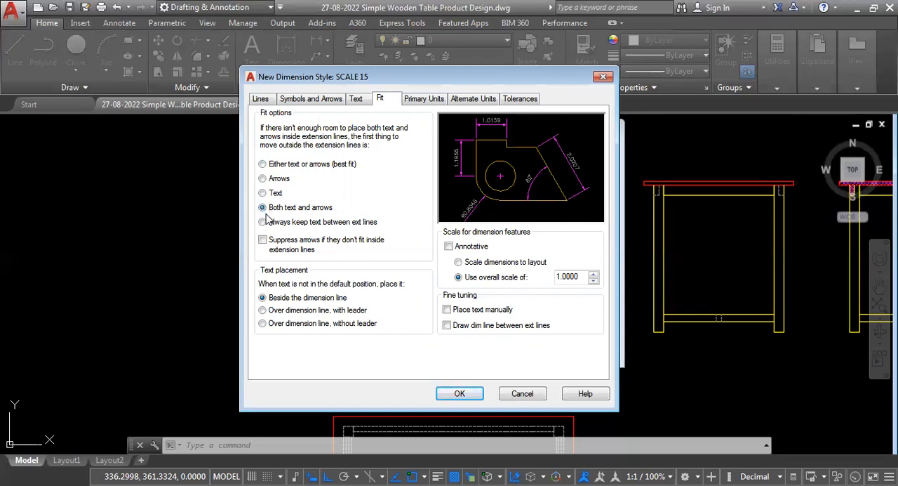
click(262, 165)
drag(580, 276, 523, 280)
text(1)
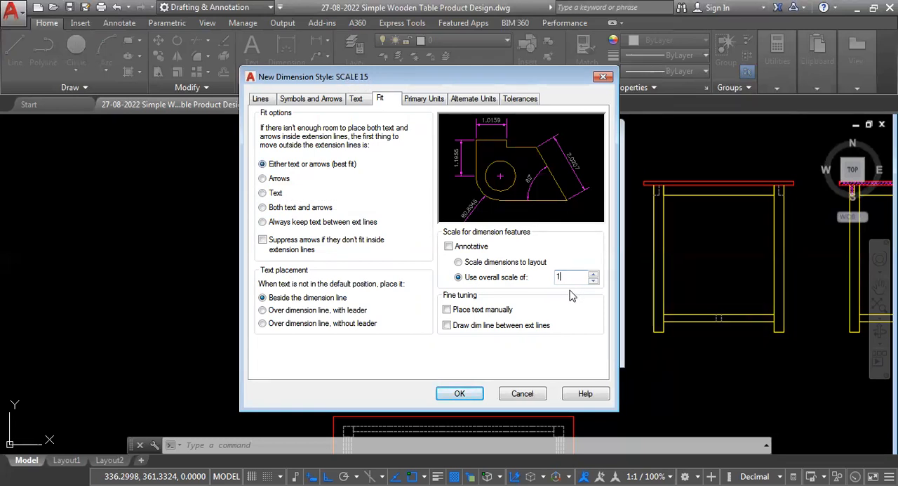
- Set the primary linear units of the SCALE 15 style to Engineering with a precision of 0'-0.0"
click(424, 102)
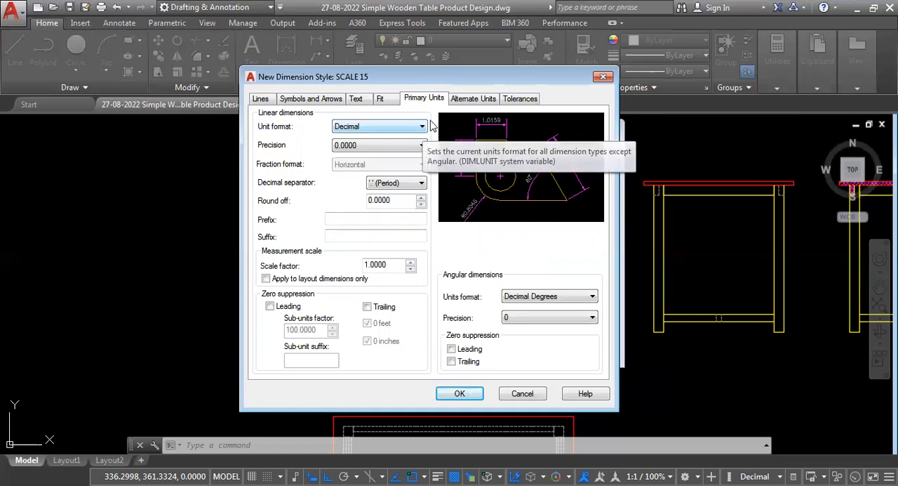
click(422, 128)
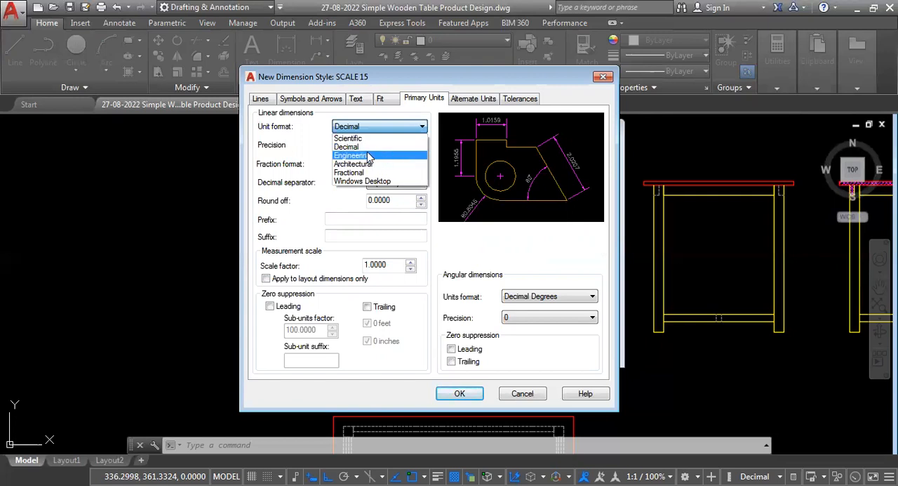
click(369, 158)
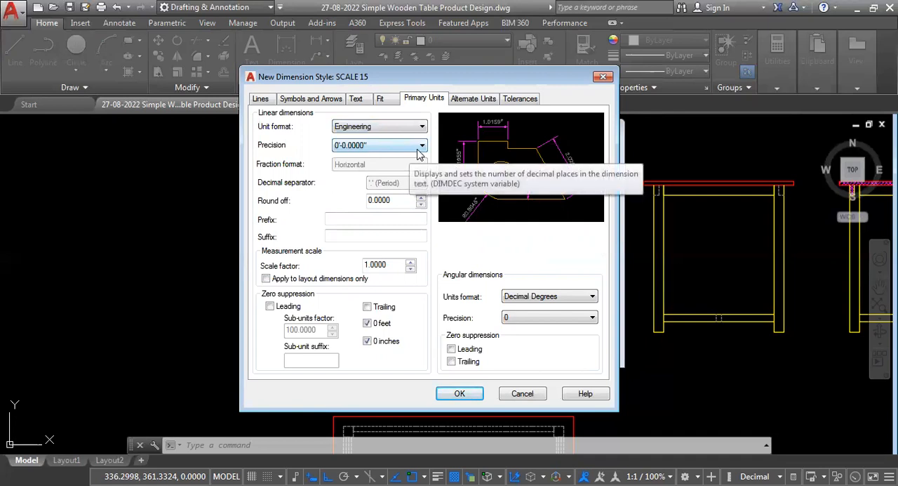
click(422, 146)
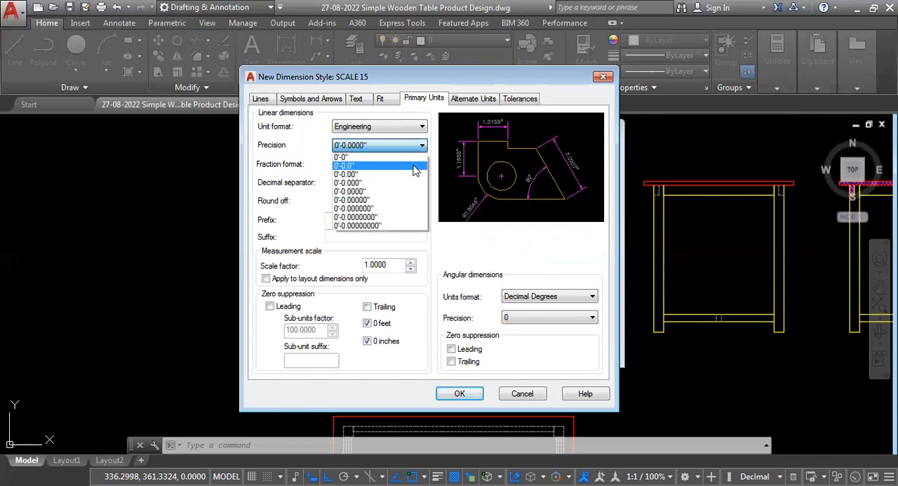
click(351, 166)
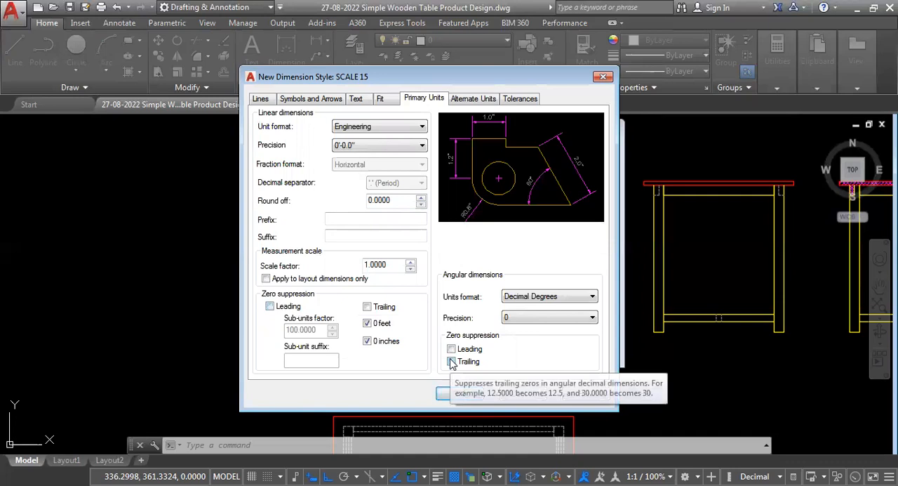
- Suppress leading and trailing zeros for both linear and angular dimensions in the SCALE 15 style
click(270, 307)
click(270, 307)
click(367, 307)
click(451, 349)
click(451, 361)
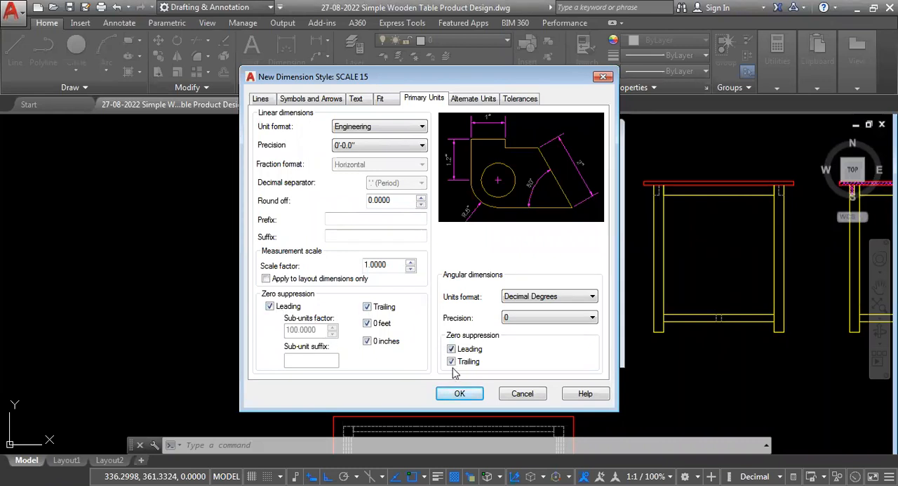
click(269, 305)
click(268, 305)
click(450, 347)
click(452, 347)
- Review the alternate units and tolerance settings, save the SCALE 15 style, and close the Dimension Style Manager
click(469, 101)
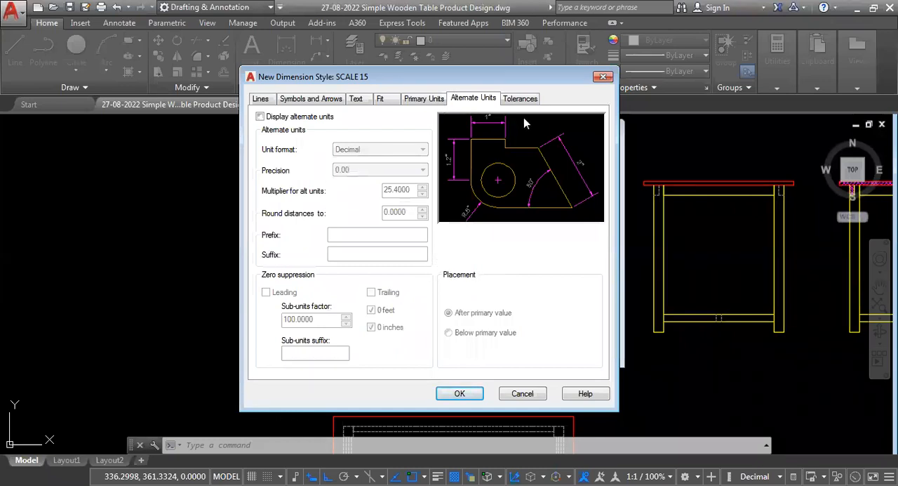
click(522, 99)
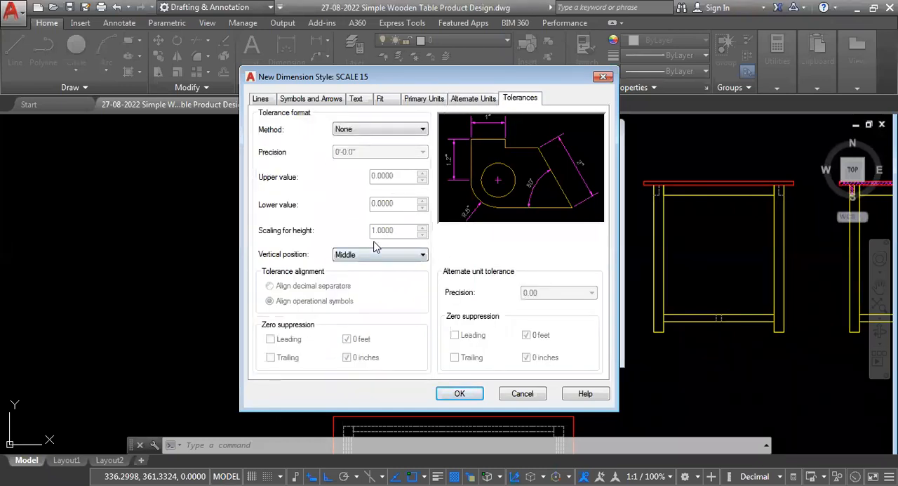
click(459, 394)
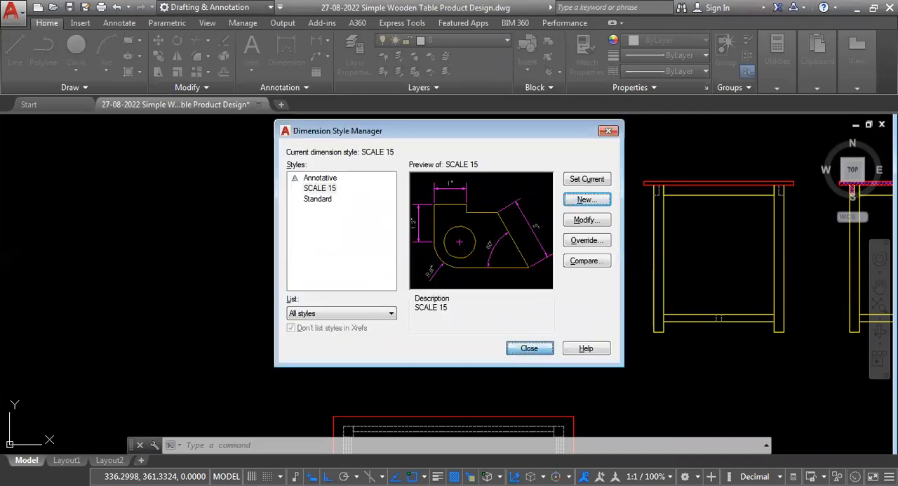
click(529, 348)
scroll(404, 356, up, 2)
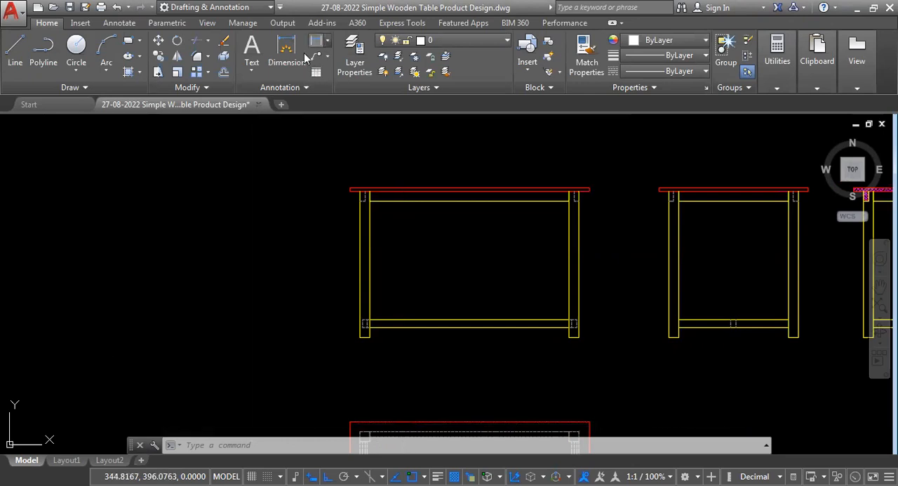
click(324, 40)
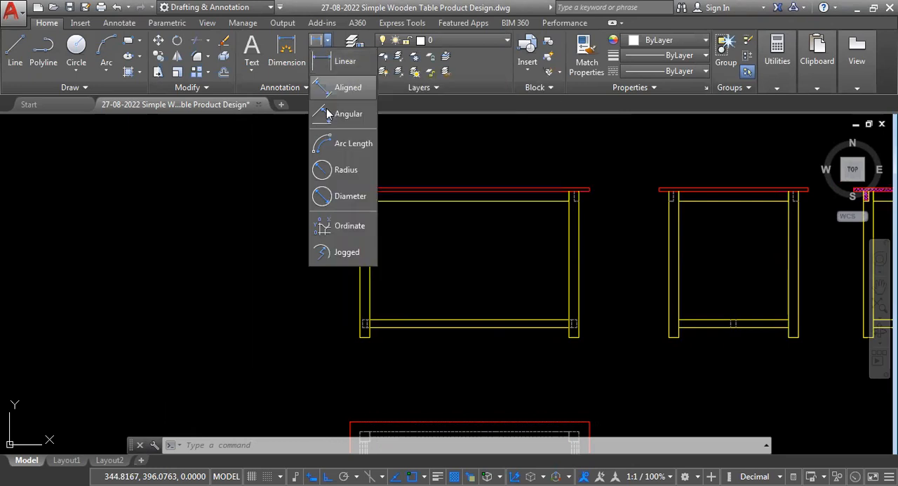
click(195, 282)
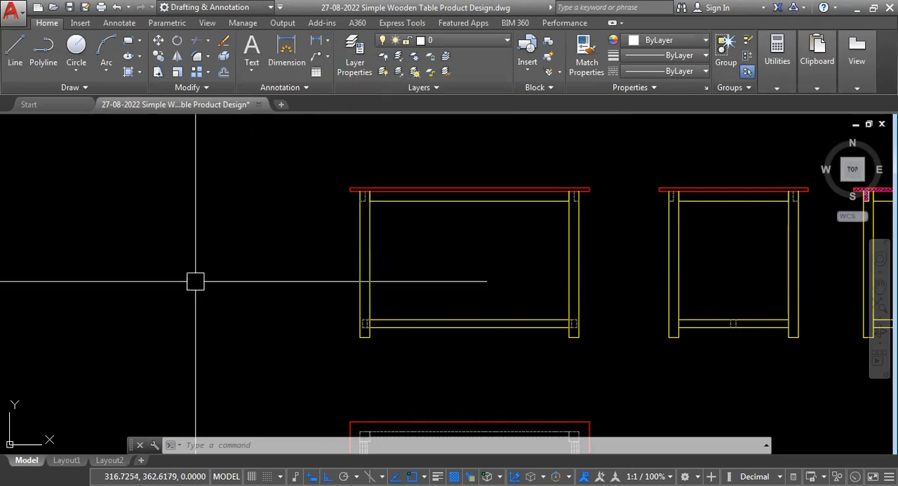
- Add a vertical linear dimension for the height of the front view's left leg, placed outside the table, and inspect its text
text(DLI)
key(Return)
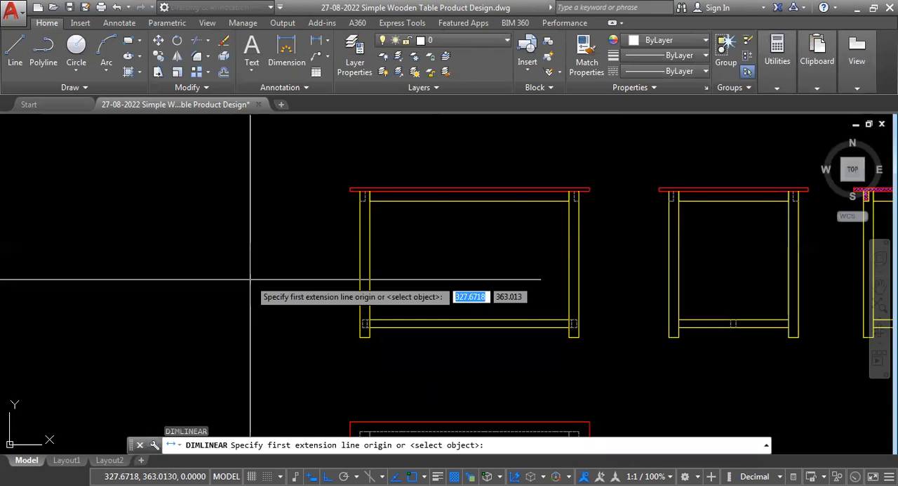
scroll(351, 192, up, 10)
click(360, 192)
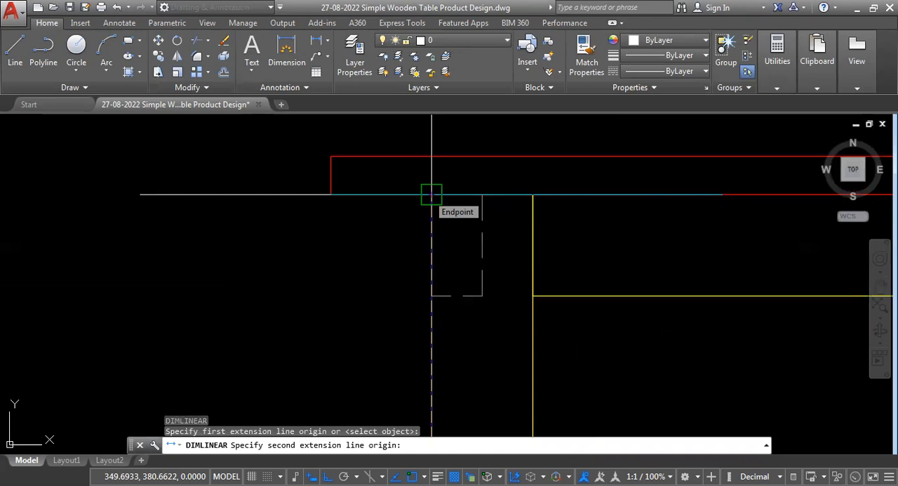
click(432, 195)
scroll(395, 243, down, 5)
click(424, 315)
scroll(393, 267, up, 3)
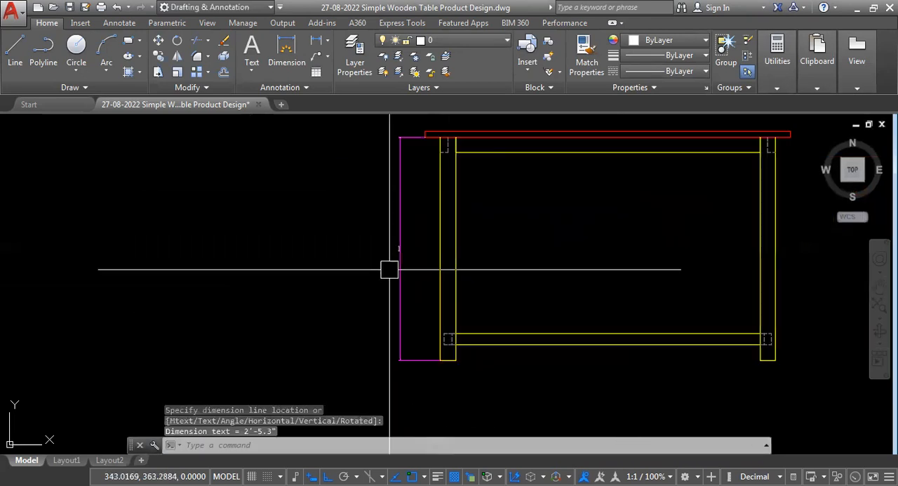
scroll(317, 312, down, 2)
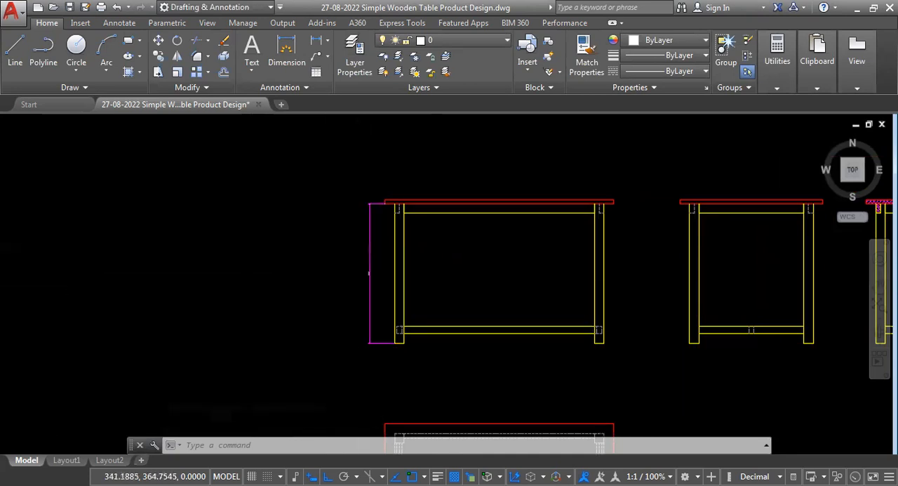
scroll(359, 281, up, 5)
scroll(418, 247, up, 5)
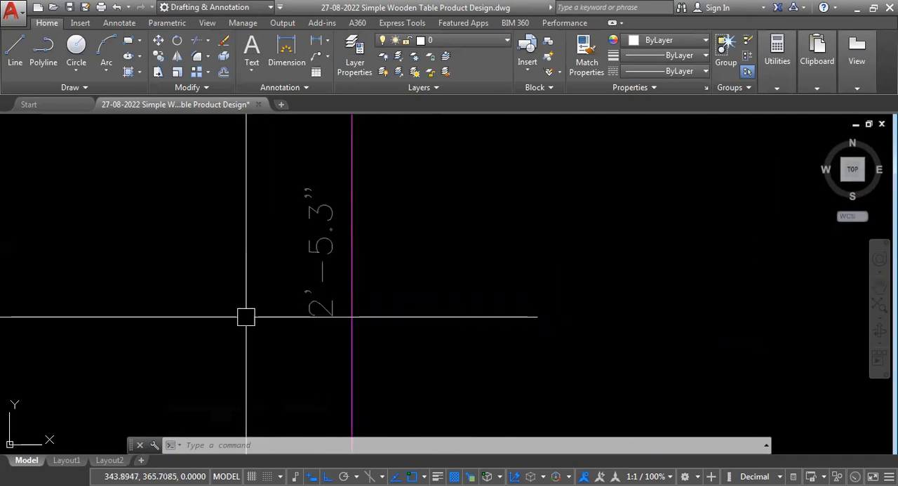
- Set the overall scale for dimension features of the SCALE 15 style to 15 and save the style
scroll(267, 303, down, 5)
scroll(263, 281, down, 4)
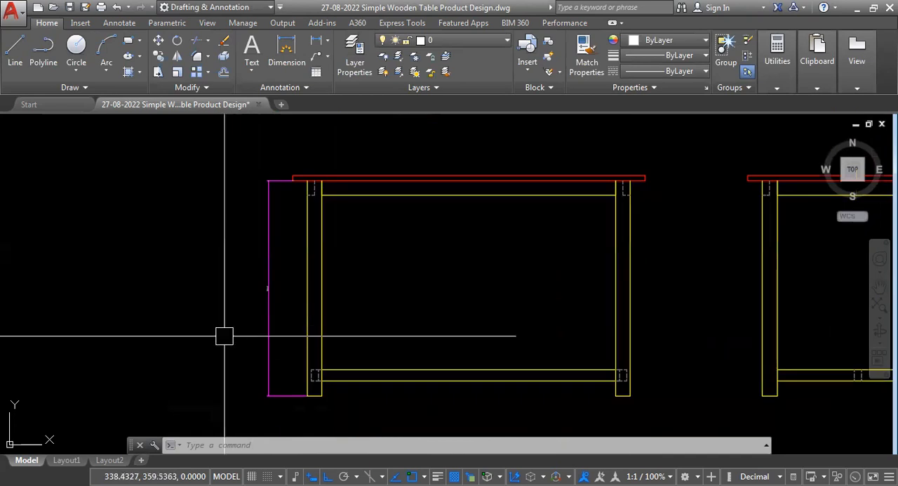
scroll(264, 305, down, 2)
scroll(260, 309, up, 10)
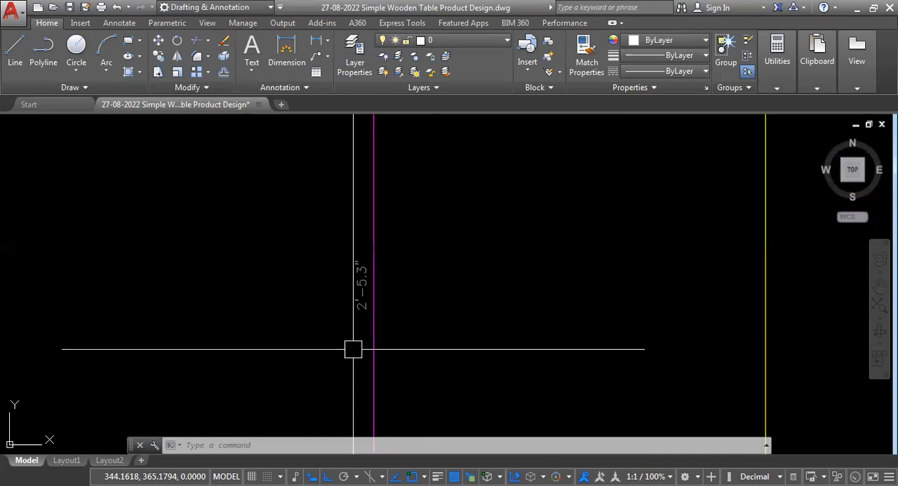
text(D)
key(Return)
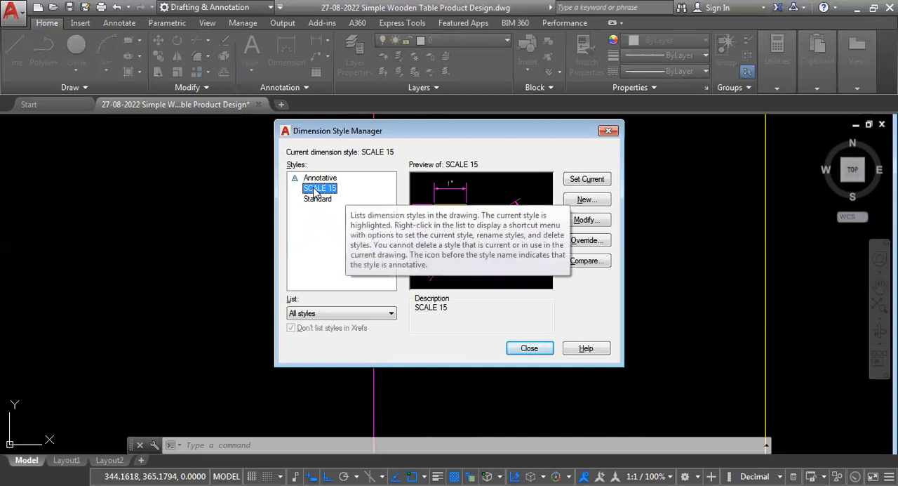
click(587, 221)
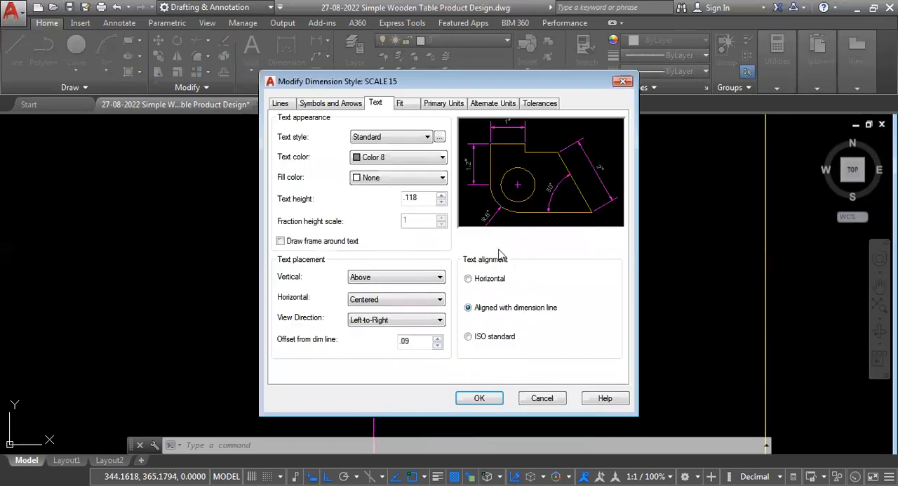
click(401, 104)
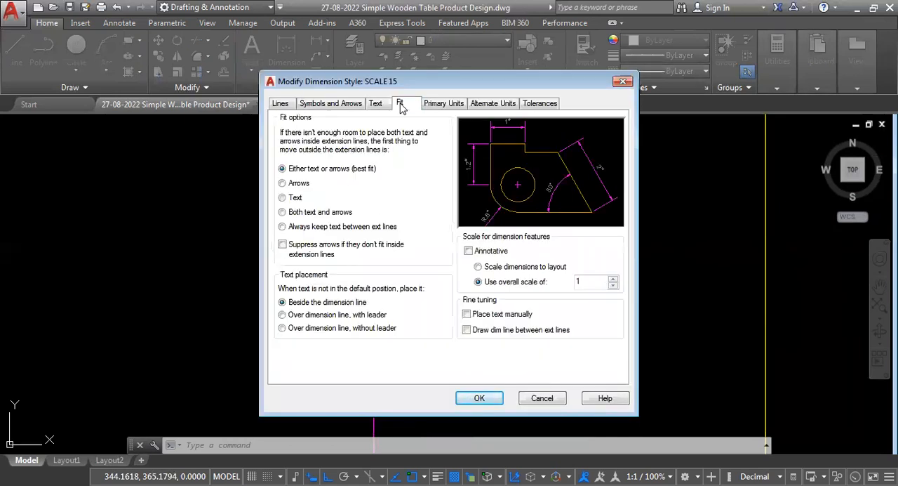
click(589, 282)
double_click(577, 282)
text(15)
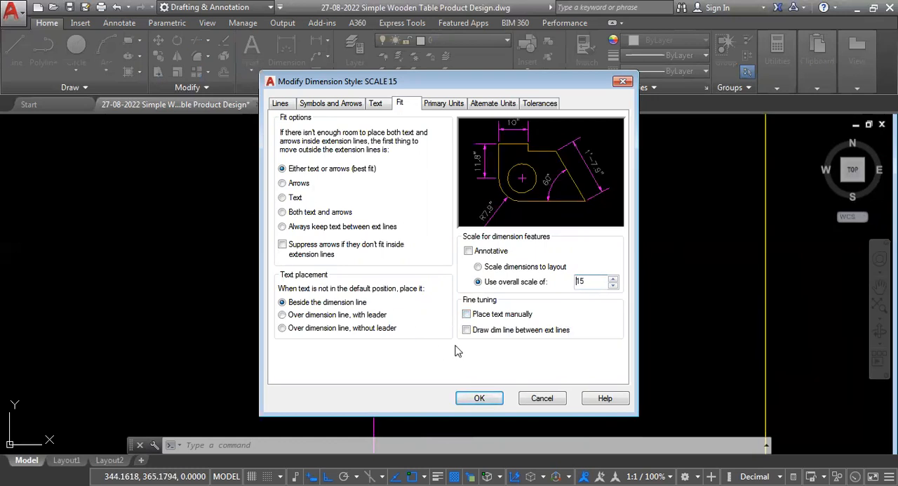
click(477, 399)
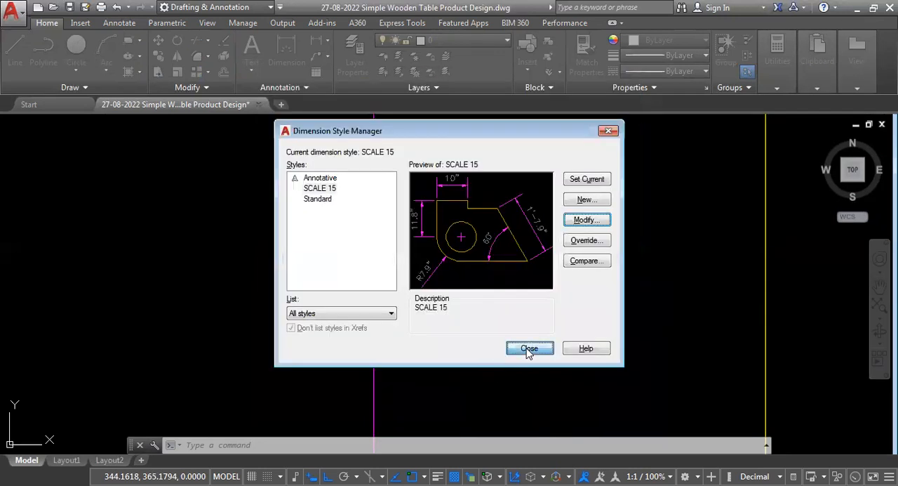
click(529, 348)
- Examine the leg height dimension's arrowheads, extension line overhang, and the gap between its upper extension line and the tabletop
scroll(367, 269, down, 6)
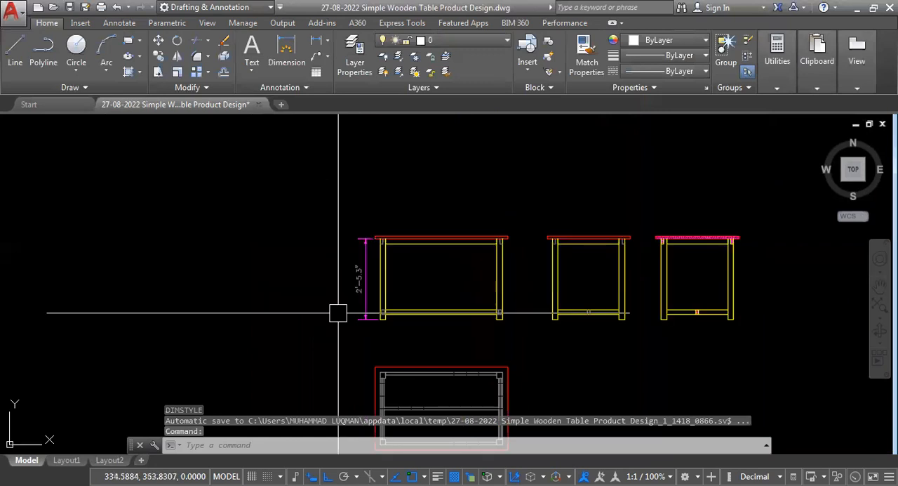
scroll(374, 271, up, 2)
scroll(321, 296, down, 2)
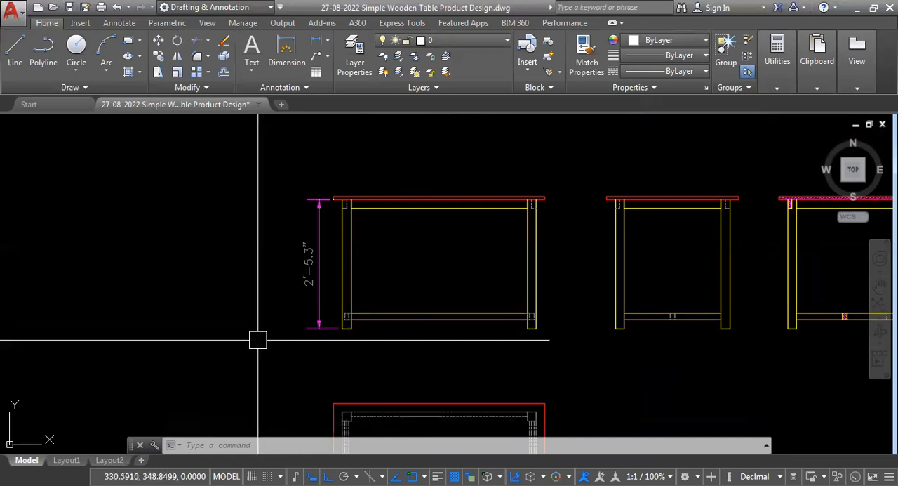
scroll(291, 197, up, 7)
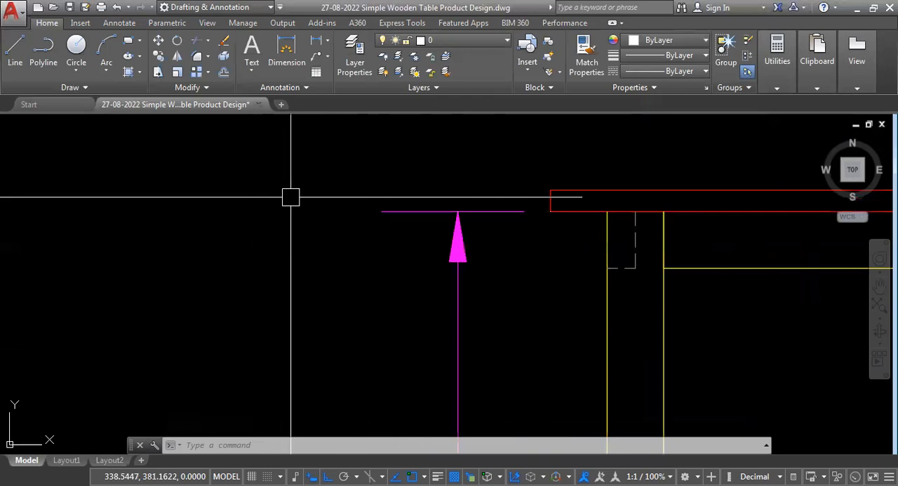
scroll(442, 219, up, 2)
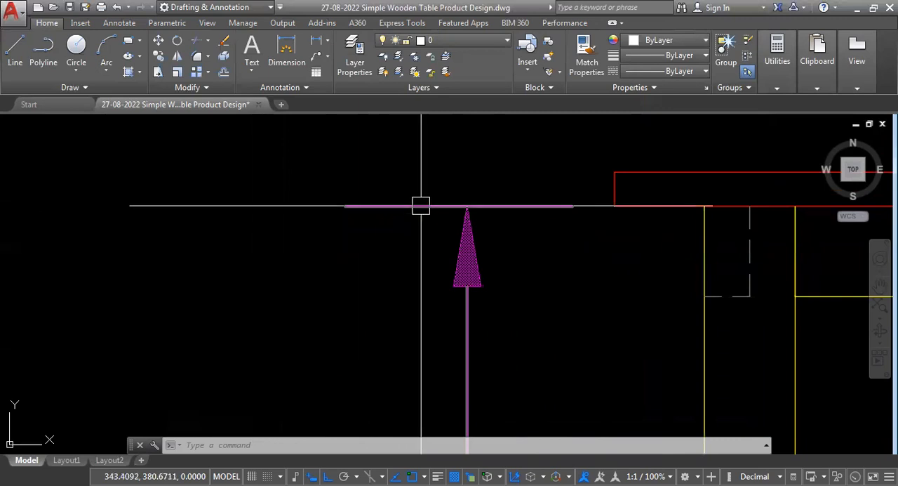
scroll(356, 217, down, 2)
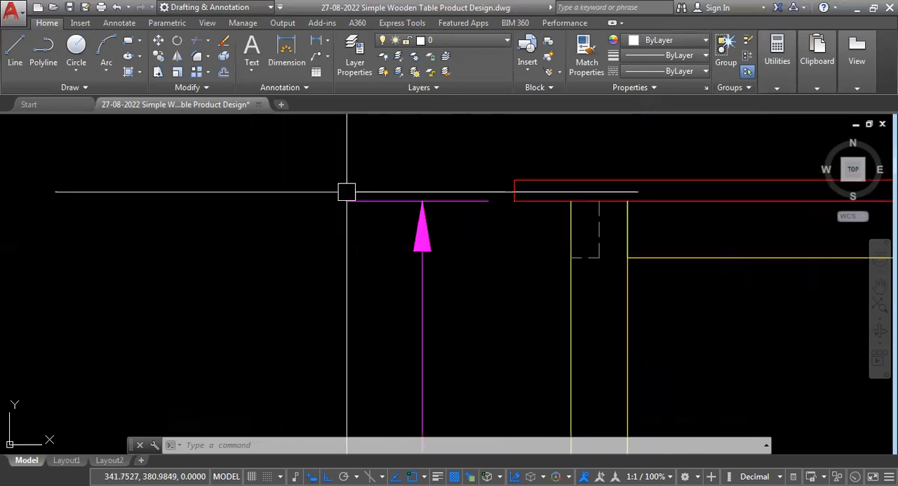
scroll(346, 191, down, 3)
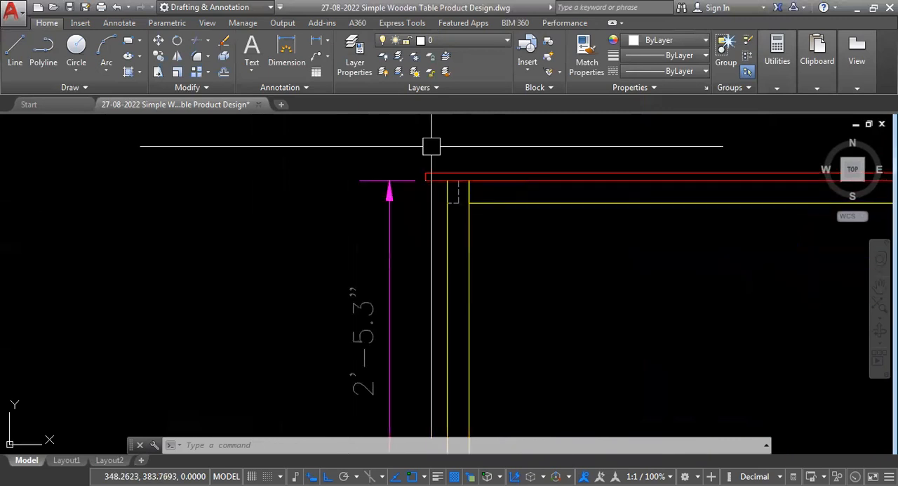
scroll(431, 146, up, 4)
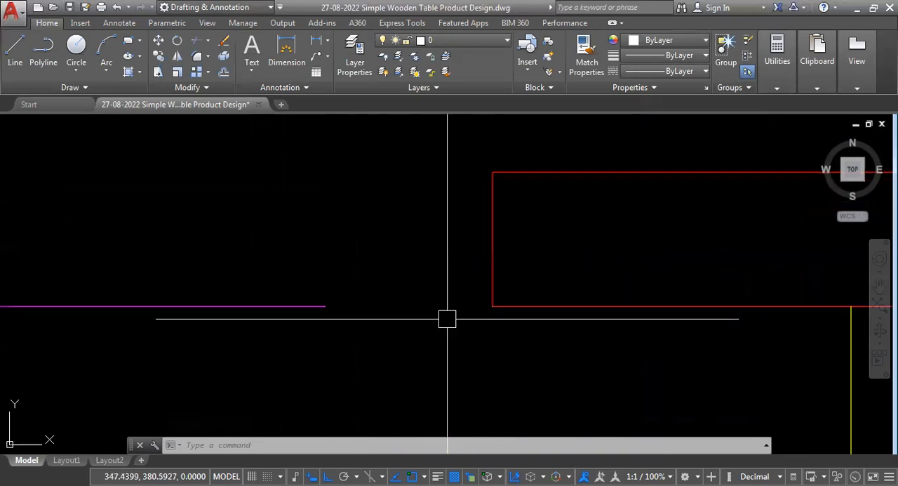
click(262, 306)
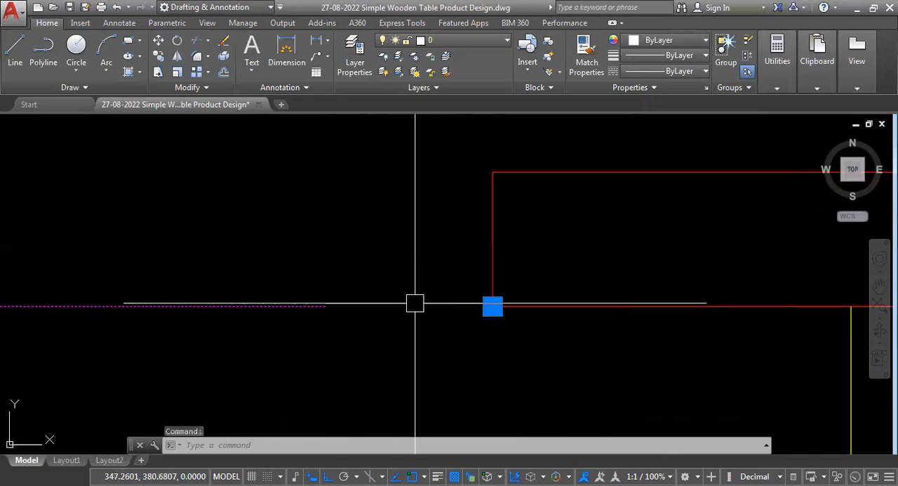
scroll(428, 192, down, 4)
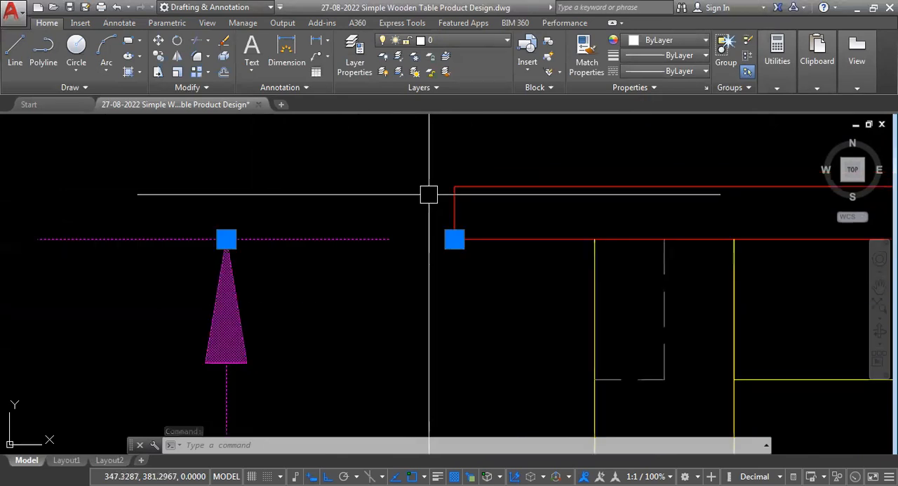
scroll(428, 261, down, 4)
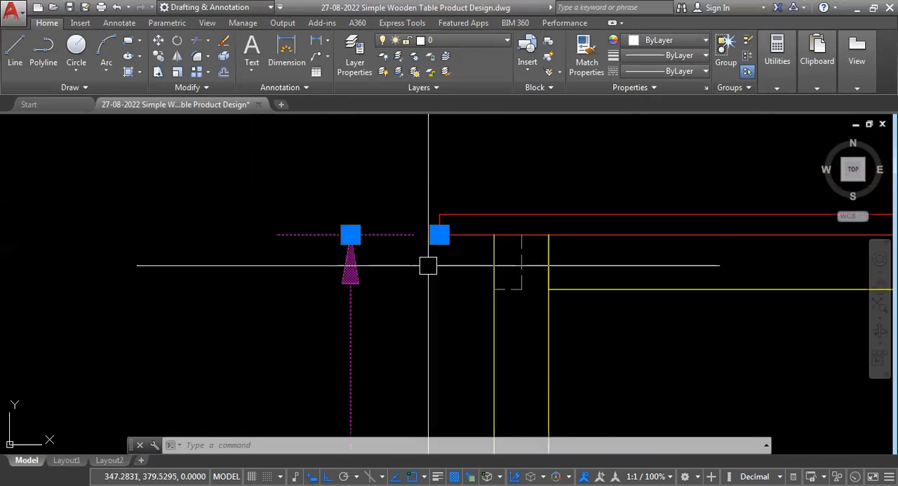
key(Escape)
scroll(436, 260, down, 3)
scroll(442, 256, up, 2)
scroll(365, 250, down, 2)
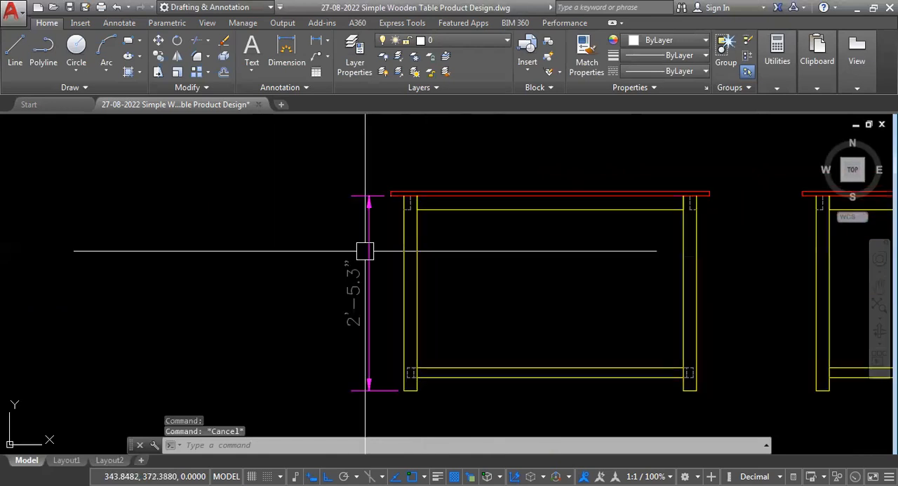
- Inspect the spacing between the leg height dimension's text and its dimension line
scroll(327, 341, up, 4)
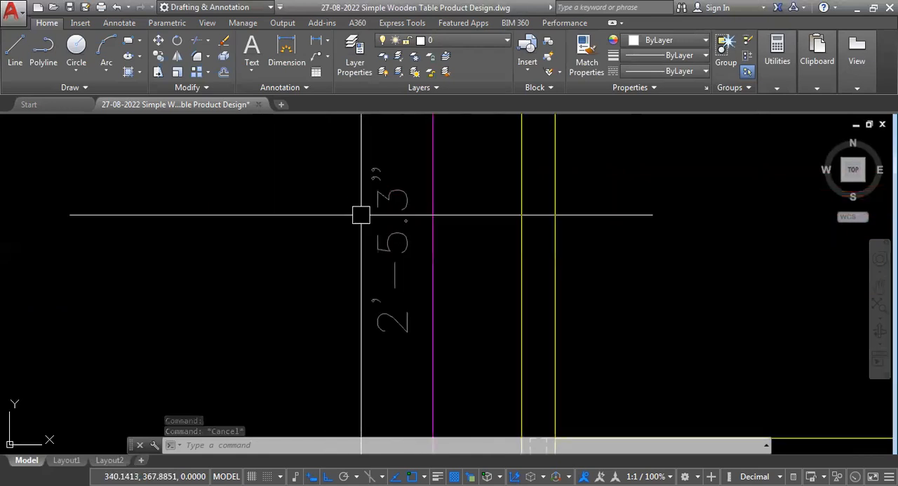
click(434, 280)
click(391, 277)
scroll(256, 272, down, 2)
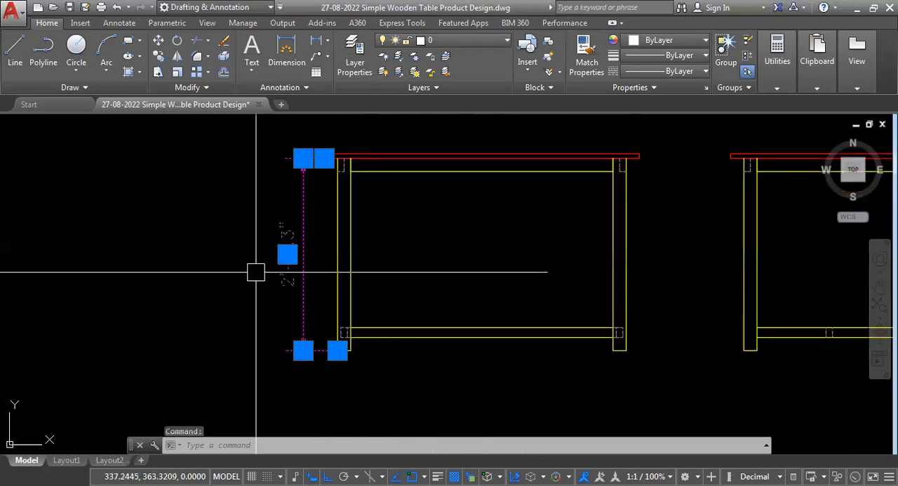
scroll(255, 281, up, 2)
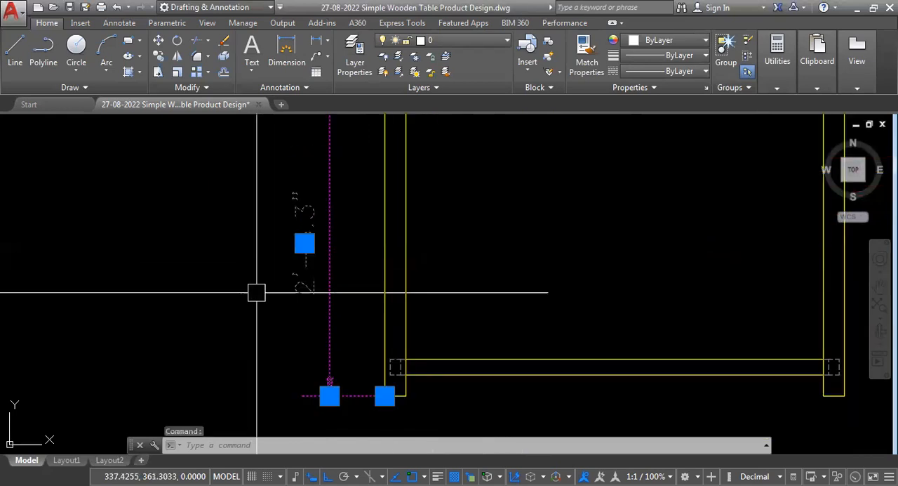
key(Escape)
key(Escape)
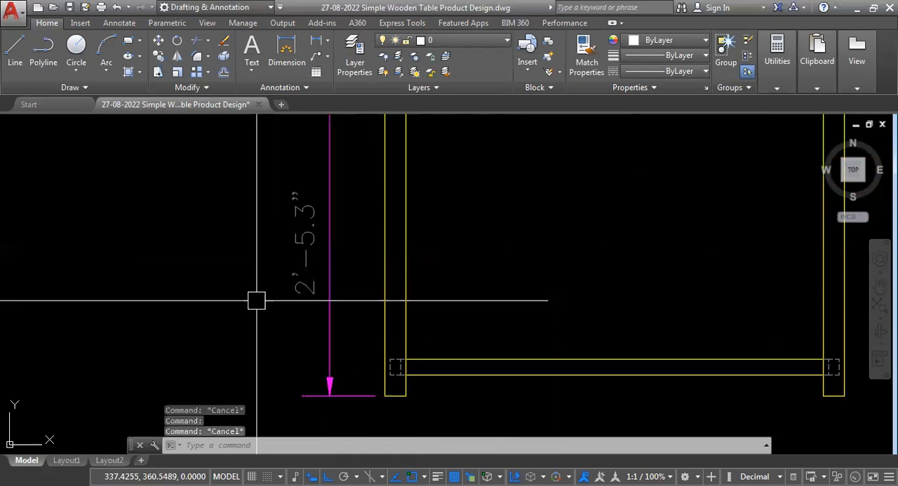
- Modify the SCALE 15 style's extension lines to extend .09 beyond the dimension lines with an offset from origin of .03
text(d)
key(Return)
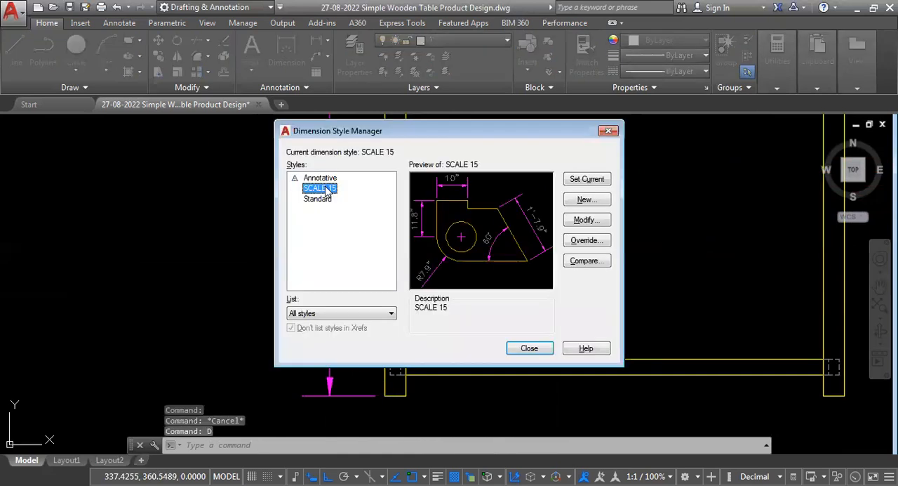
click(584, 221)
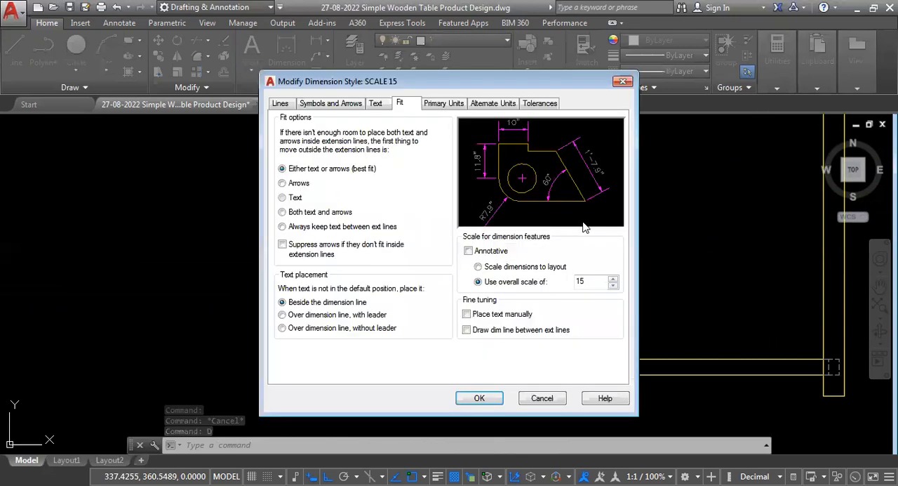
click(279, 104)
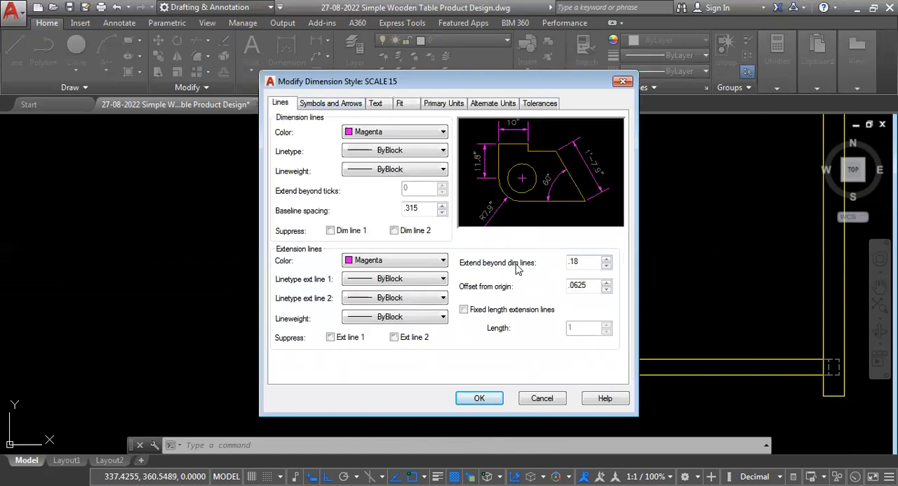
click(583, 262)
drag(589, 263, 547, 263)
text(.09)
click(590, 285)
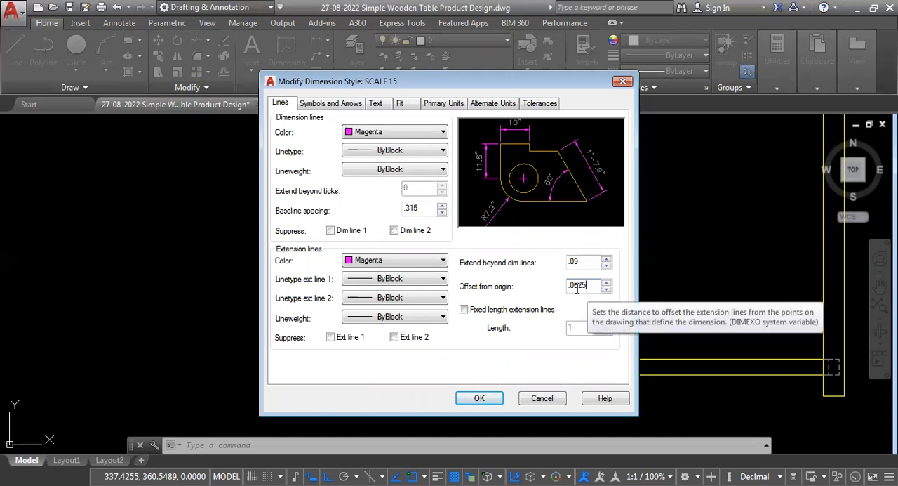
drag(574, 284, 591, 285)
text(3)
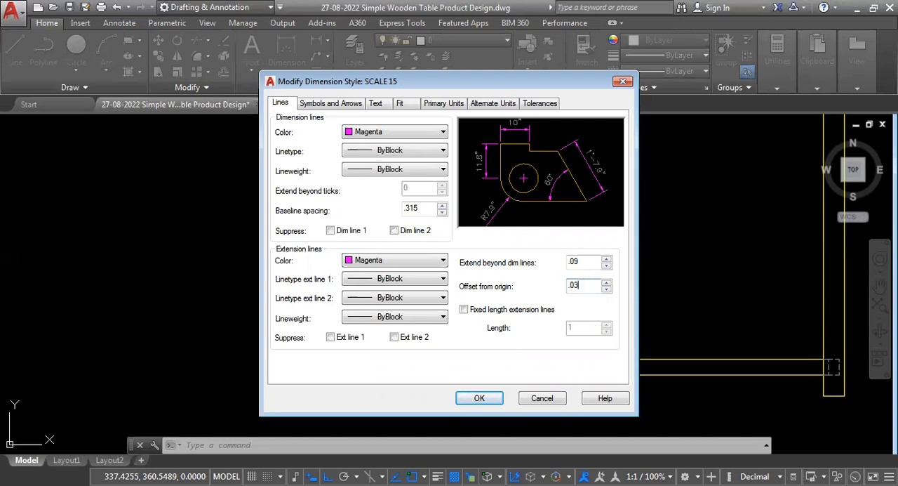
click(590, 263)
- Set the SCALE 15 text offset from the dimension line to .03, save the style, and close the Dimension Style Manager
click(376, 105)
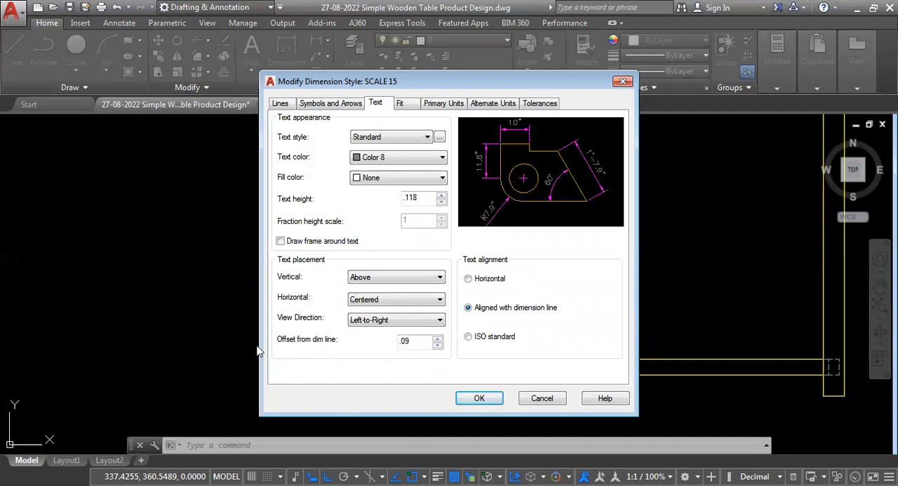
click(421, 346)
key(shift+Left)
text(3)
click(469, 399)
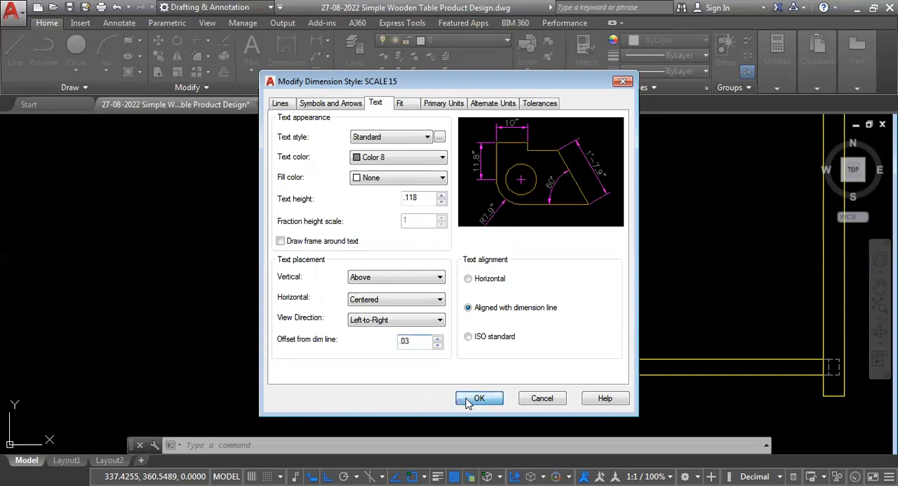
click(529, 348)
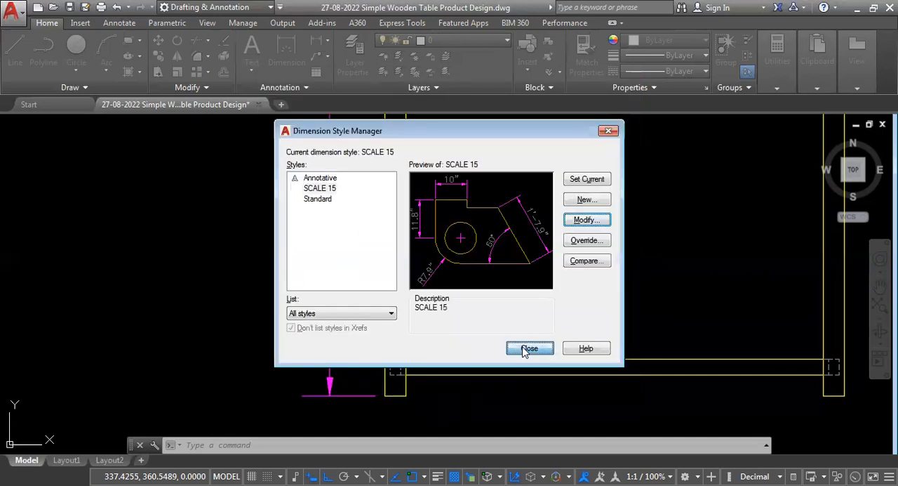
- Check the leg height dimension's extension lines, arrowheads and text spacing against the front view after the style changes
scroll(291, 305, down, 5)
scroll(288, 294, up, 8)
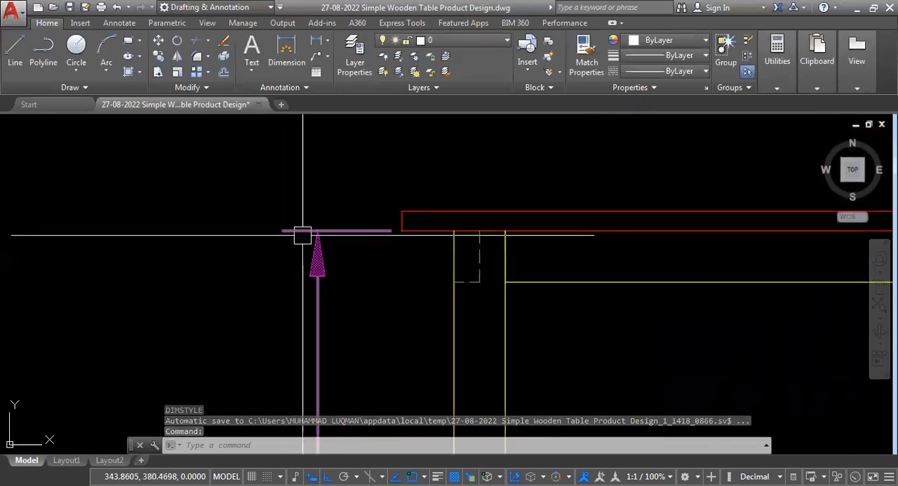
scroll(396, 172, down, 4)
scroll(396, 172, down, 2)
scroll(381, 192, up, 2)
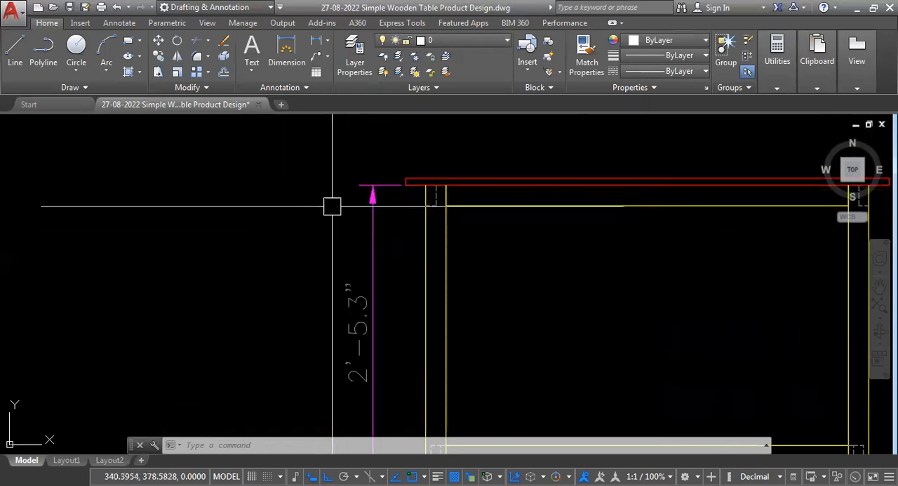
scroll(449, 225, down, 3)
scroll(407, 184, up, 3)
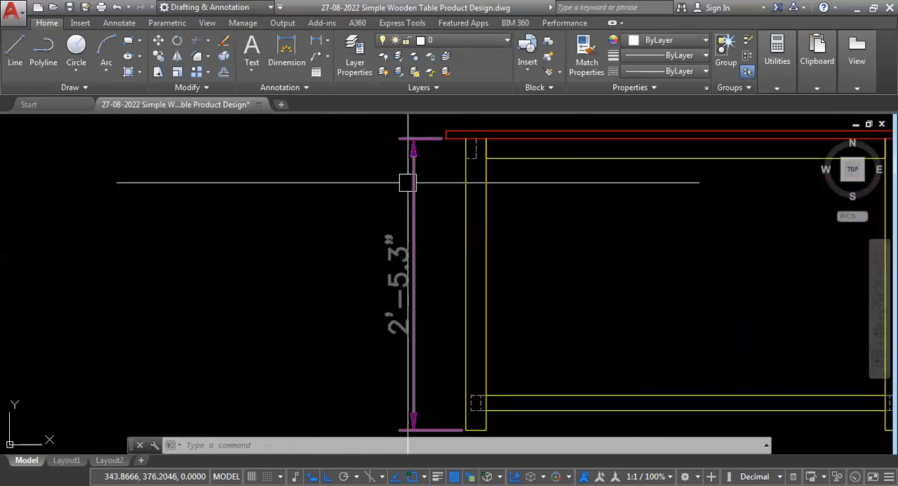
scroll(403, 140, up, 4)
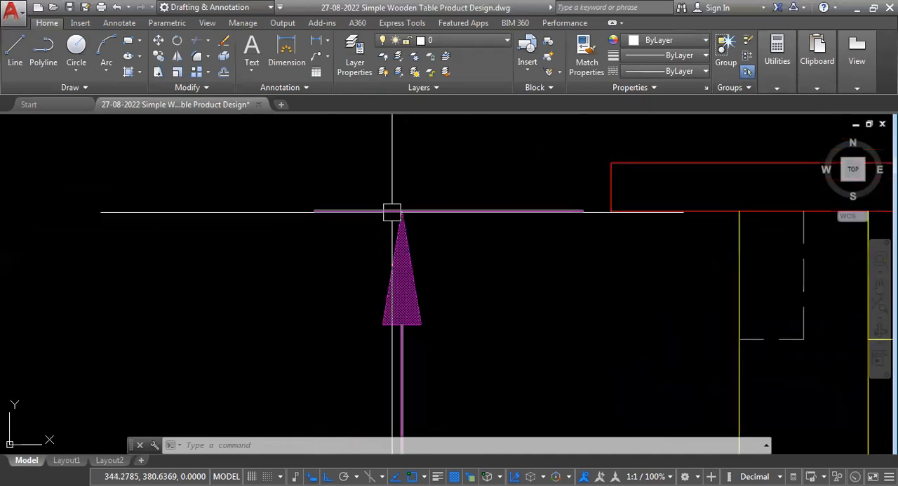
scroll(481, 362, down, 6)
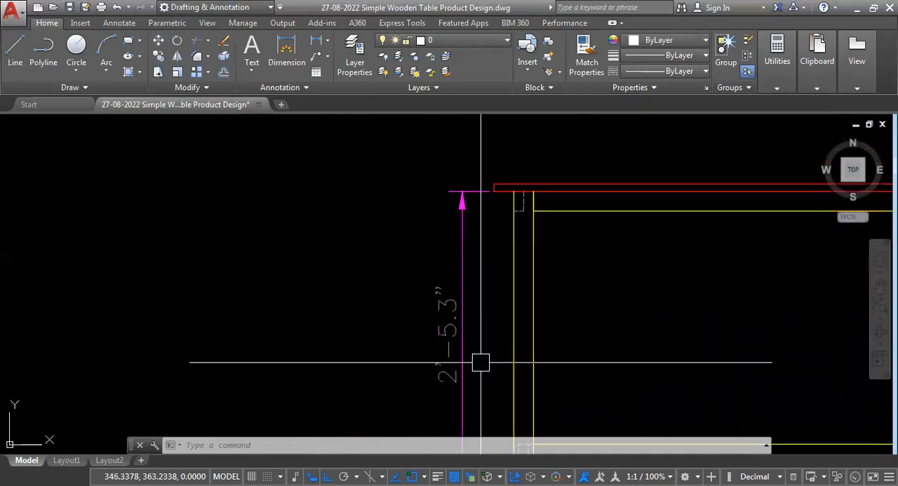
- Examine the leg height dimension's text gap, dimension line and lower arrowhead against the whole front view
middle_drag(481, 362, 422, 363)
scroll(391, 378, up, 4)
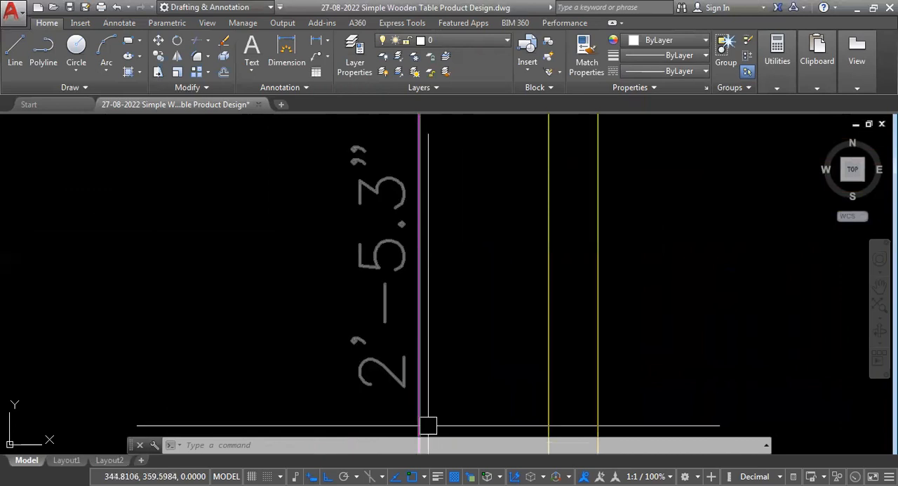
scroll(428, 425, down, 4)
scroll(270, 308, down, 3)
scroll(278, 329, up, 3)
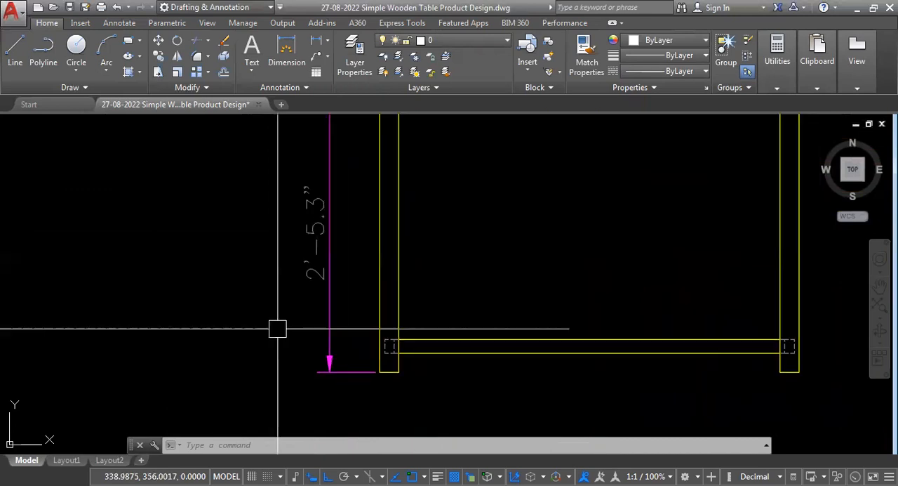
scroll(277, 329, down, 2)
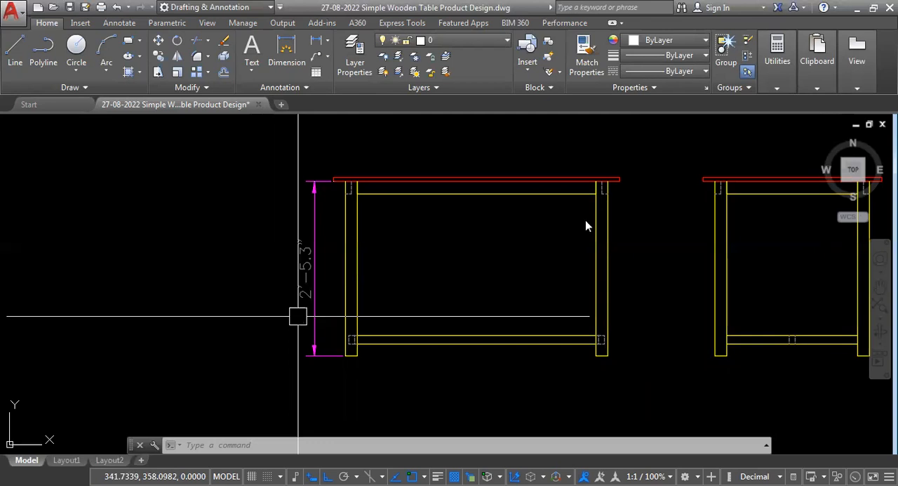
- Review the baseline spacing in the SCALE 15 style's line settings and leave the style manager without changing anything
text(d)
key(Return)
key(alt+m)
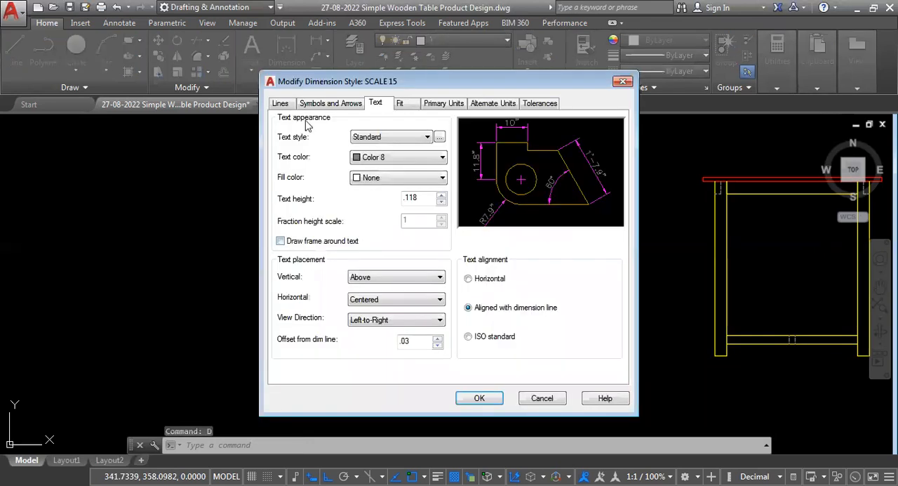
click(280, 103)
drag(423, 209, 346, 205)
click(542, 400)
click(529, 350)
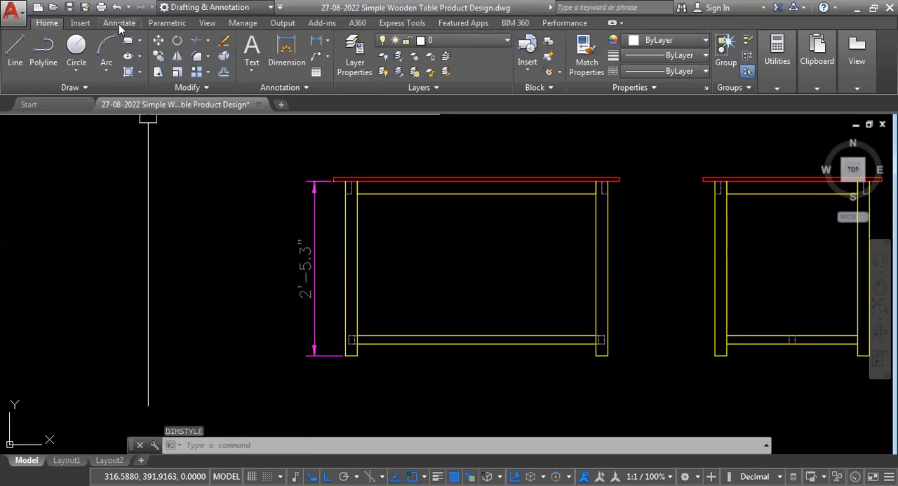
- Add Baseline dimensions from the leg height dimension, starting with the overall table height and continuing with several taller trial dimensions
click(118, 24)
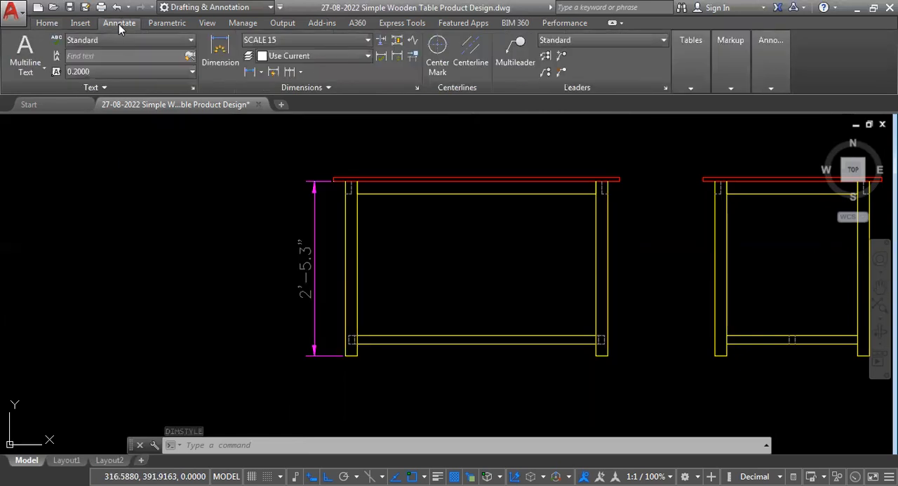
click(301, 73)
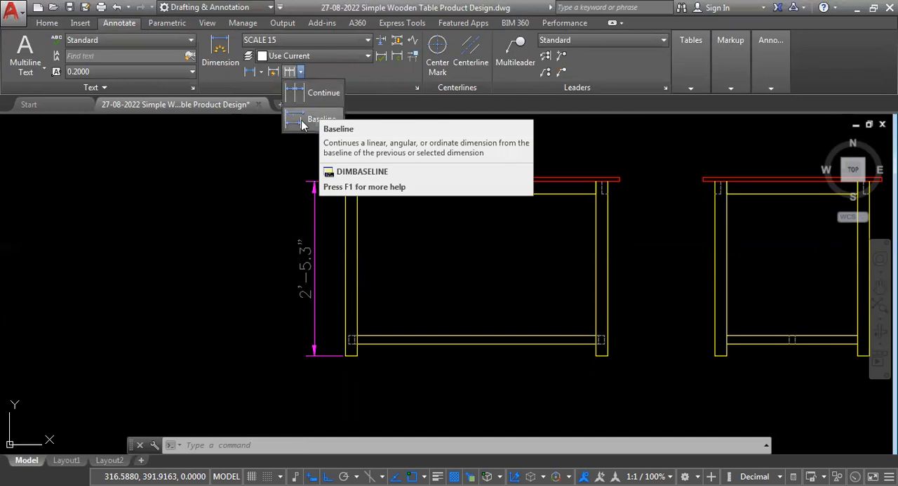
click(318, 115)
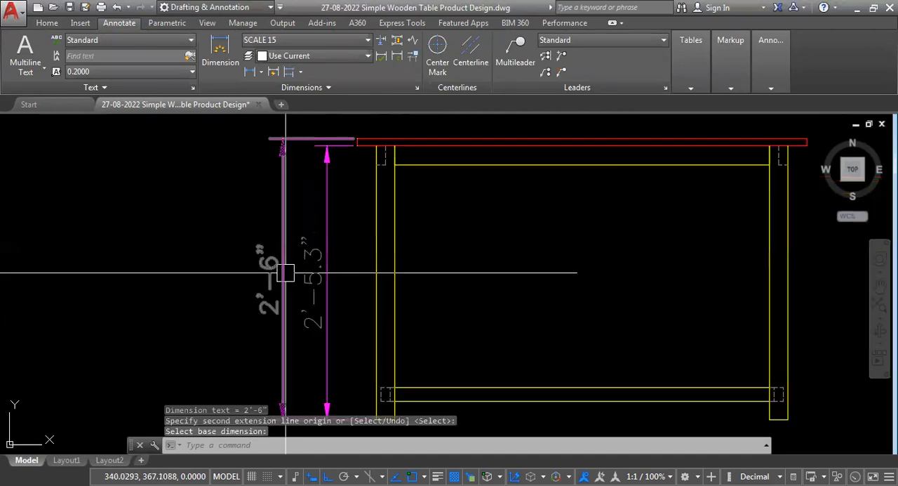
scroll(286, 273, down, 2)
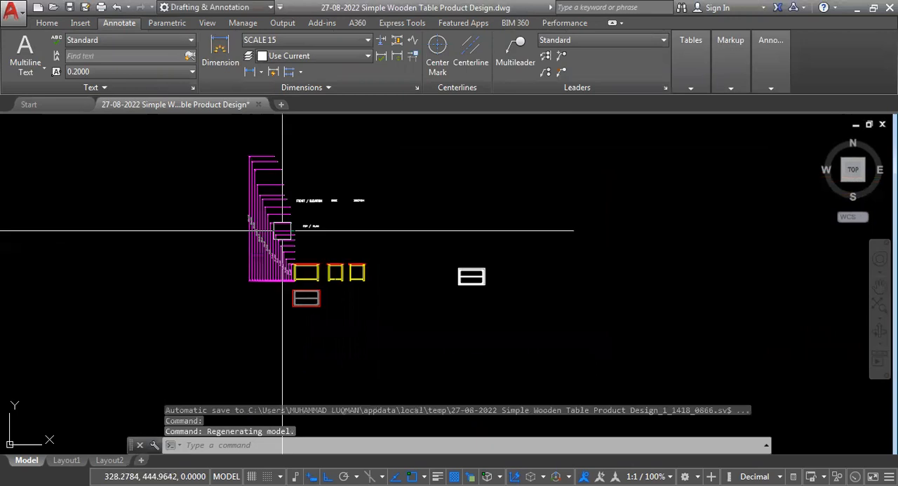
scroll(266, 259, up, 8)
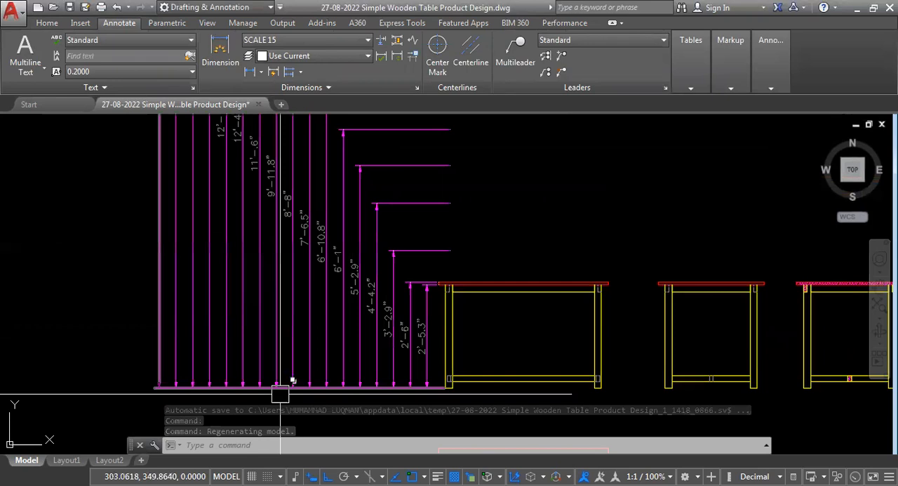
- Erase the extra stacked baseline dimensions, keeping only the leg height and overall table height dimensions beside the front view
scroll(279, 394, down, 2)
scroll(334, 374, up, 2)
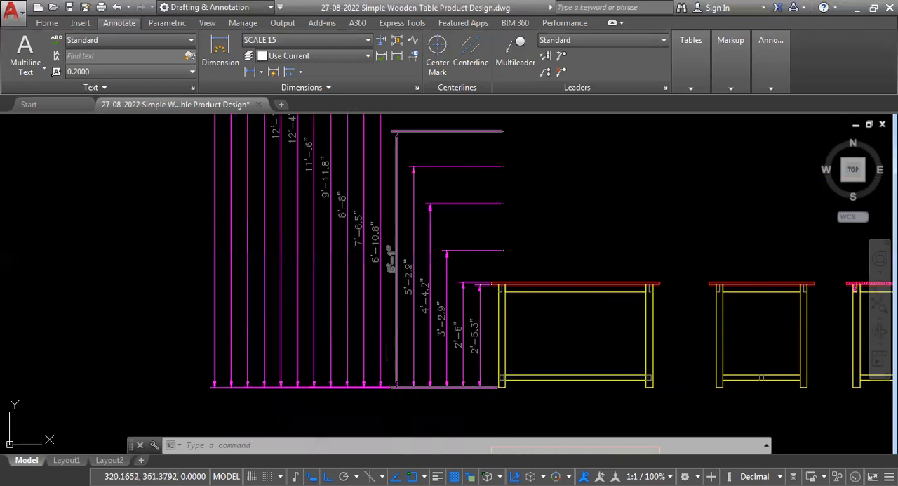
scroll(406, 348, up, 2)
middle_drag(499, 398, 532, 394)
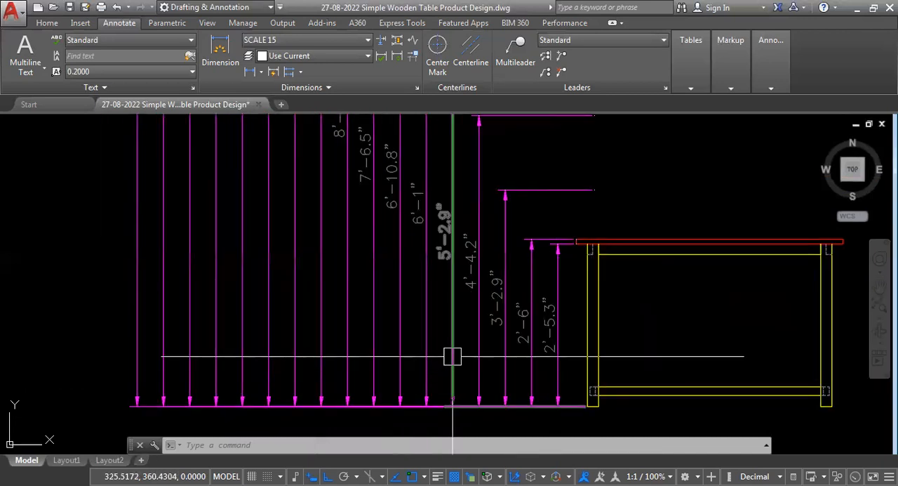
scroll(452, 356, down, 4)
scroll(457, 391, up, 2)
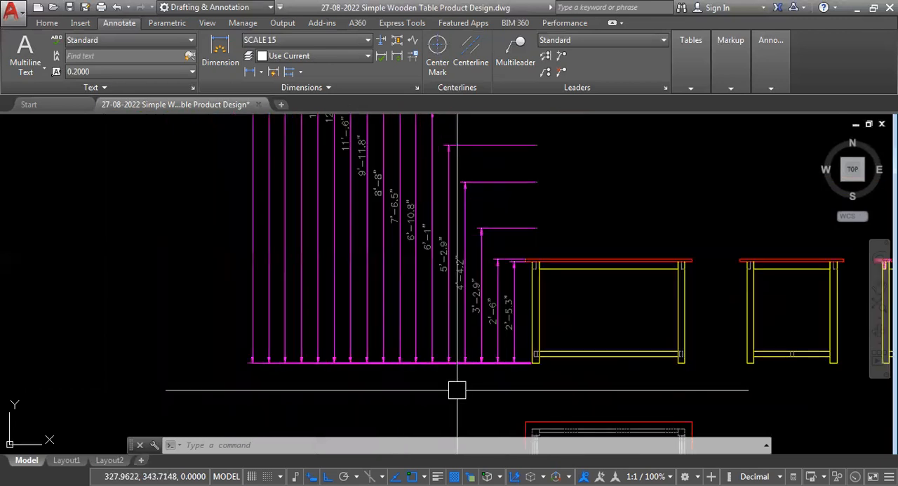
scroll(457, 390, up, 2)
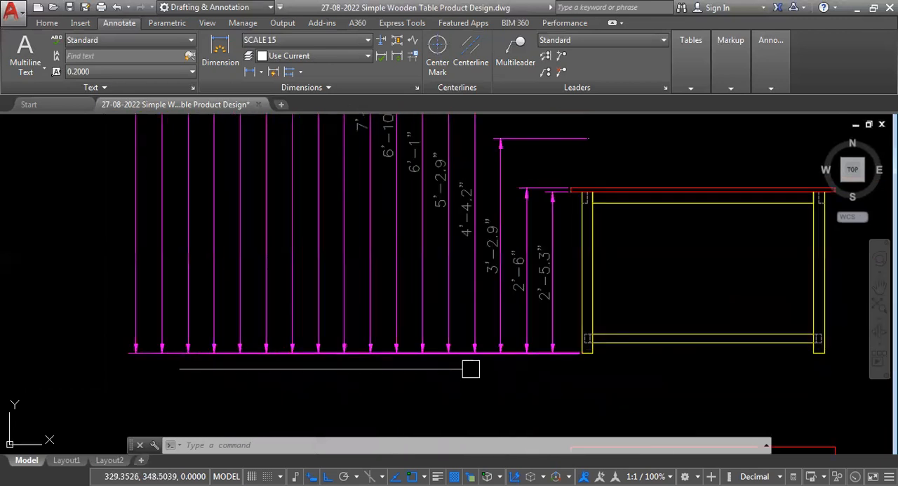
click(510, 320)
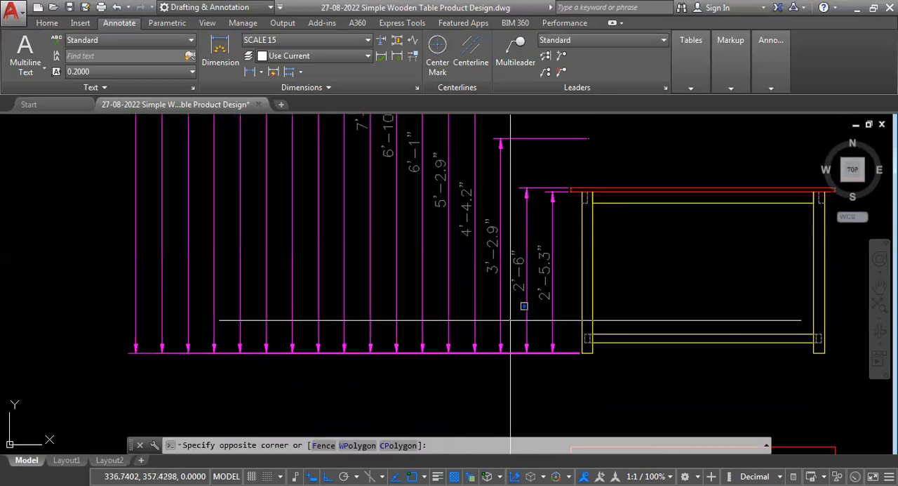
click(112, 274)
key(Delete)
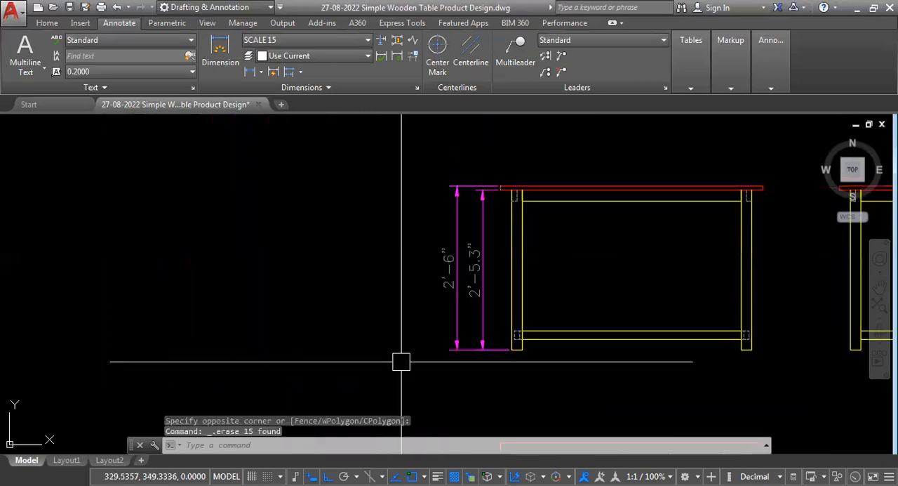
- Try stacking repeated overall height dimensions beside the front view with the Linear and Baseline commands to compare their spacing
text(DLI)
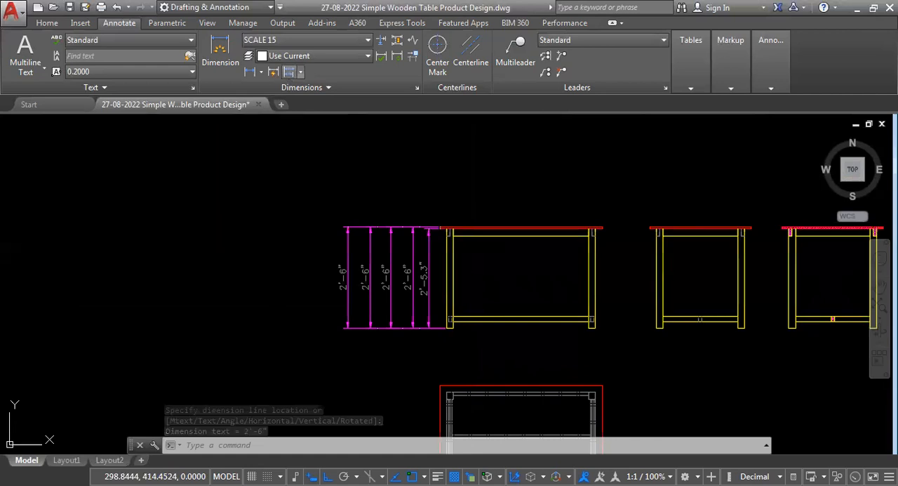
click(288, 72)
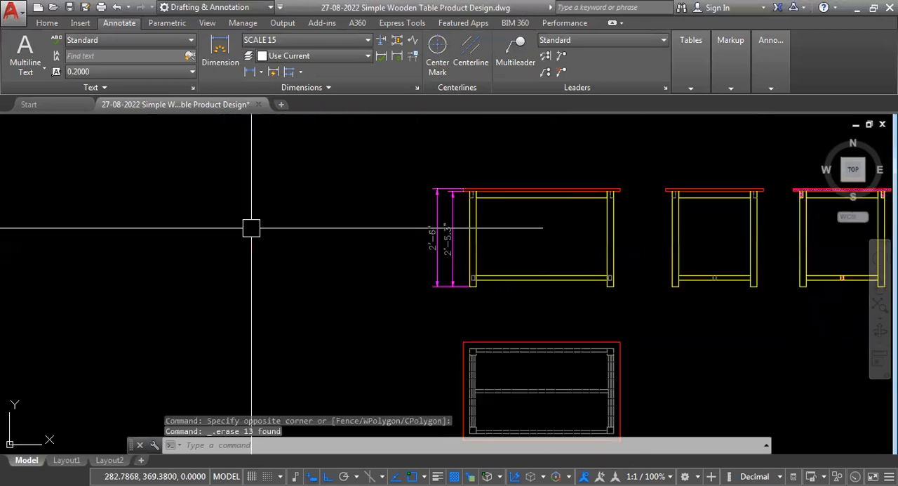
- Dimension the top view's overall length above the tabletop outline and its overall width beside it
middle_drag(525, 245, 421, 246)
scroll(421, 246, down, 2)
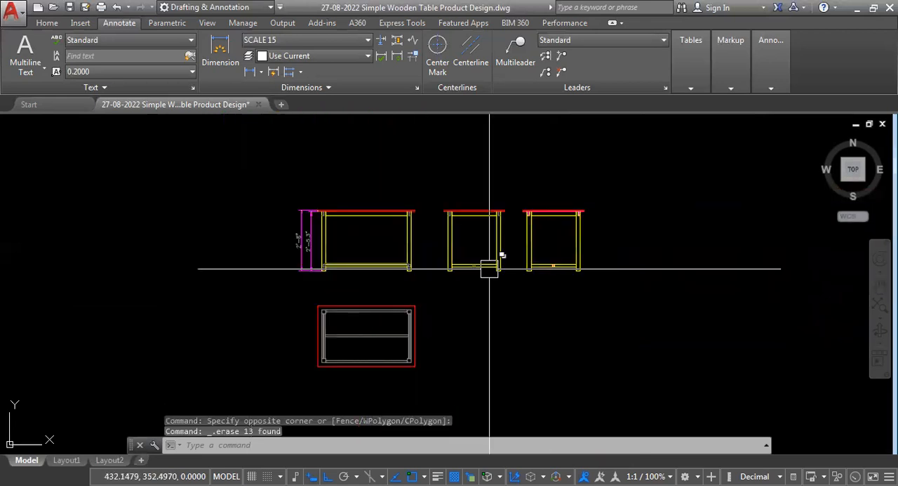
middle_drag(489, 269, 474, 250)
scroll(364, 177, up, 2)
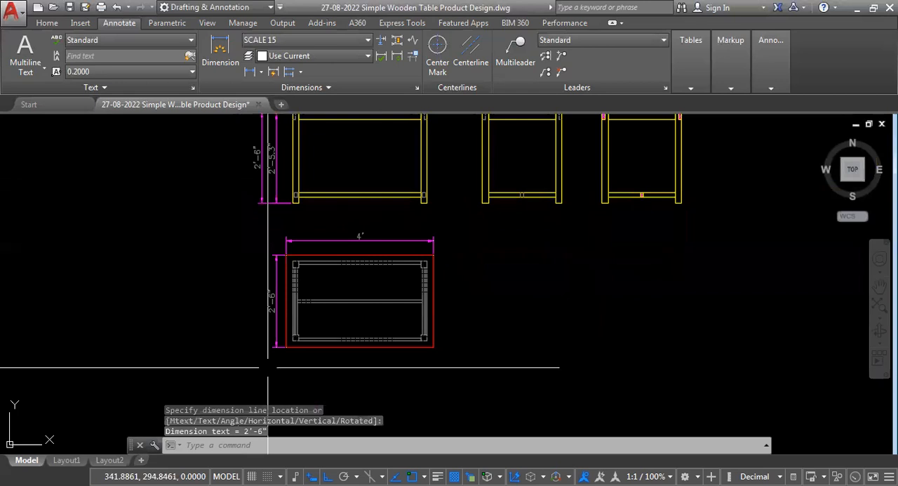
- Examine the top view's length and width dimensions together with the front view's height dimensions
scroll(265, 325, up, 4)
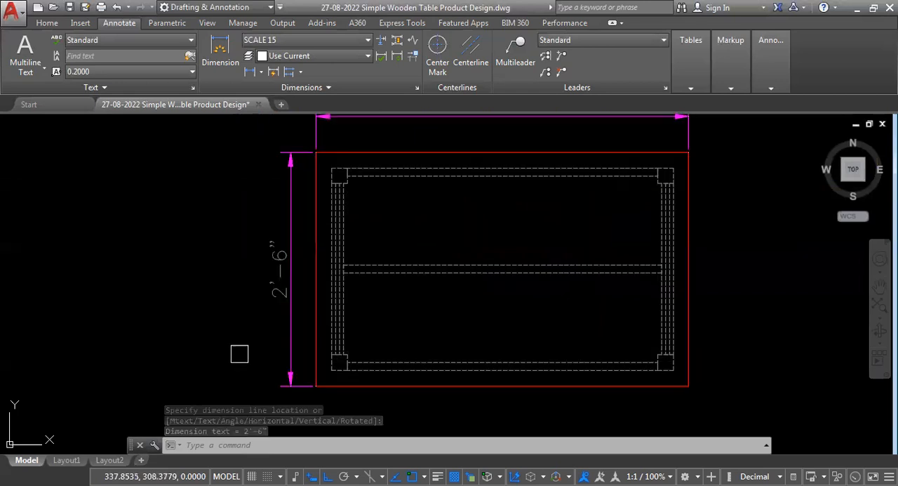
scroll(231, 360, down, 2)
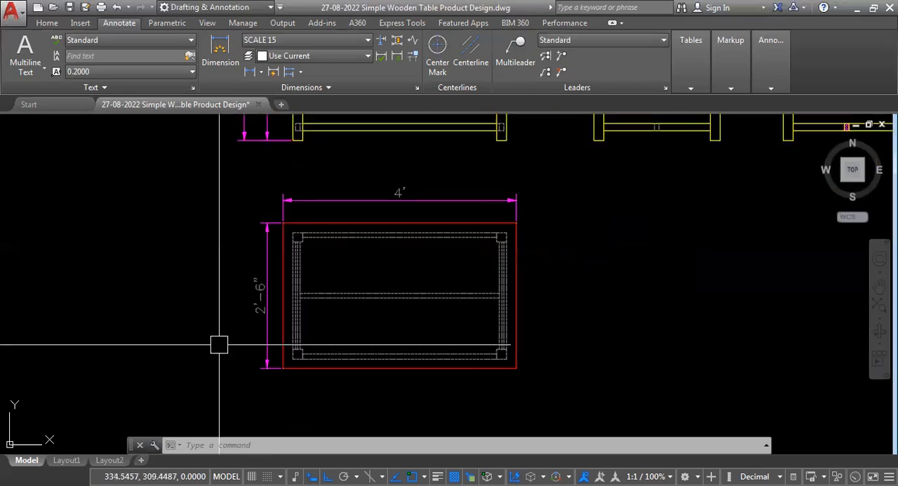
scroll(219, 344, down, 2)
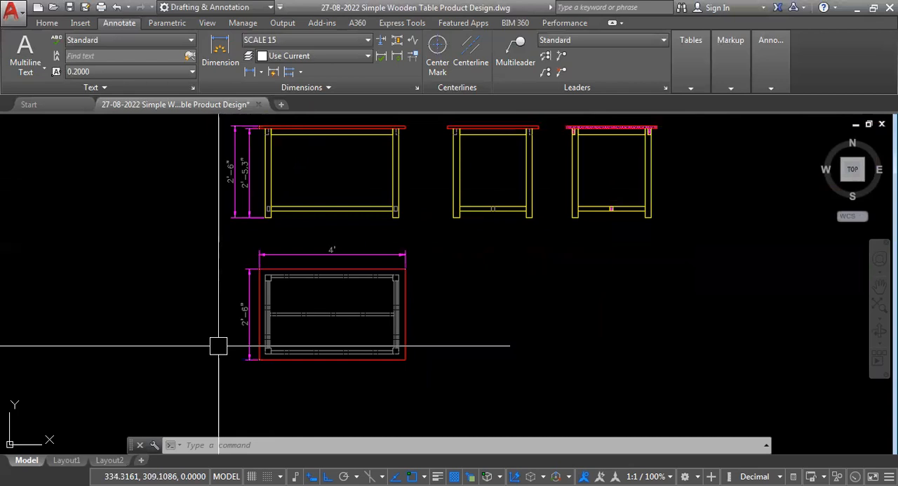
scroll(316, 356, down, 2)
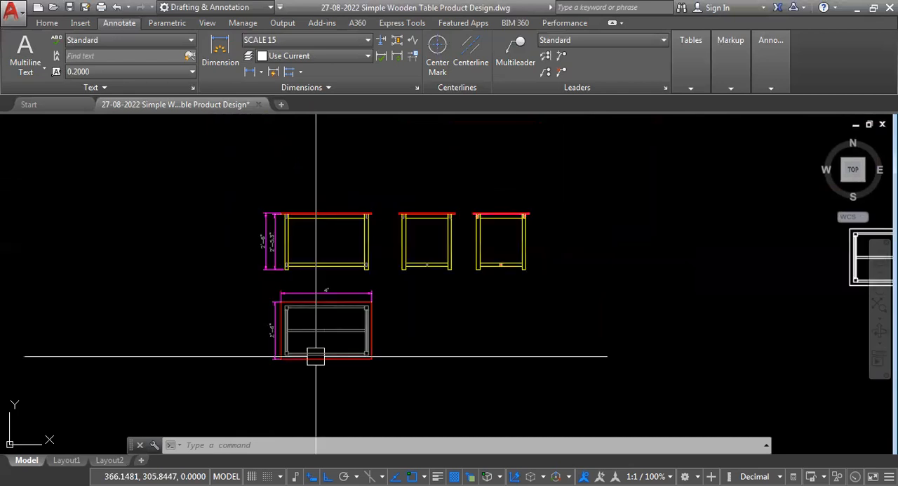
scroll(336, 316, up, 2)
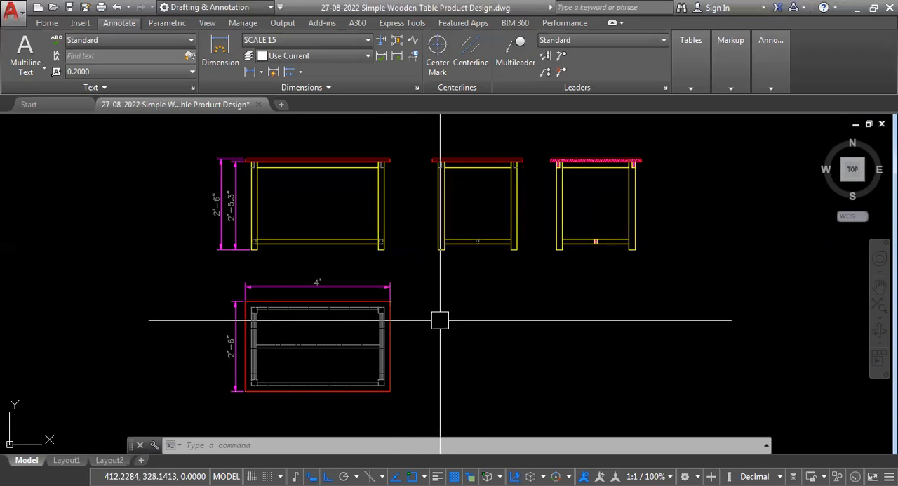
scroll(321, 306, up, 2)
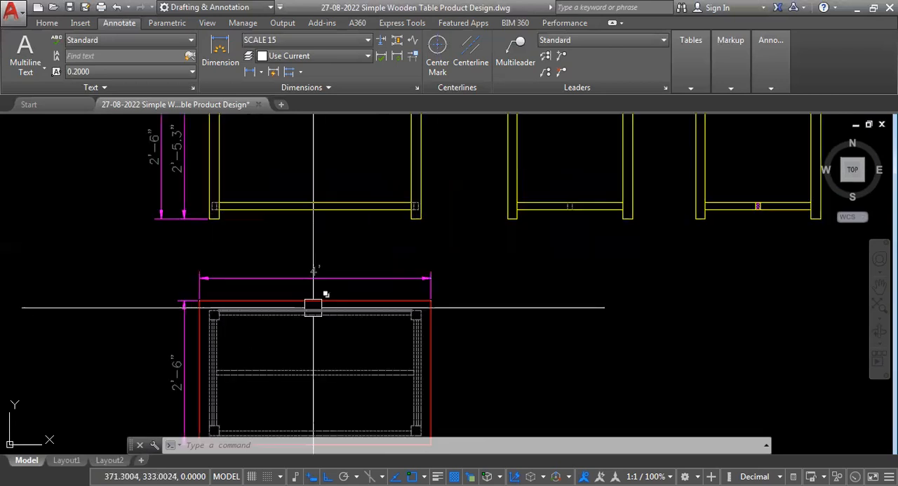
scroll(314, 294, down, 4)
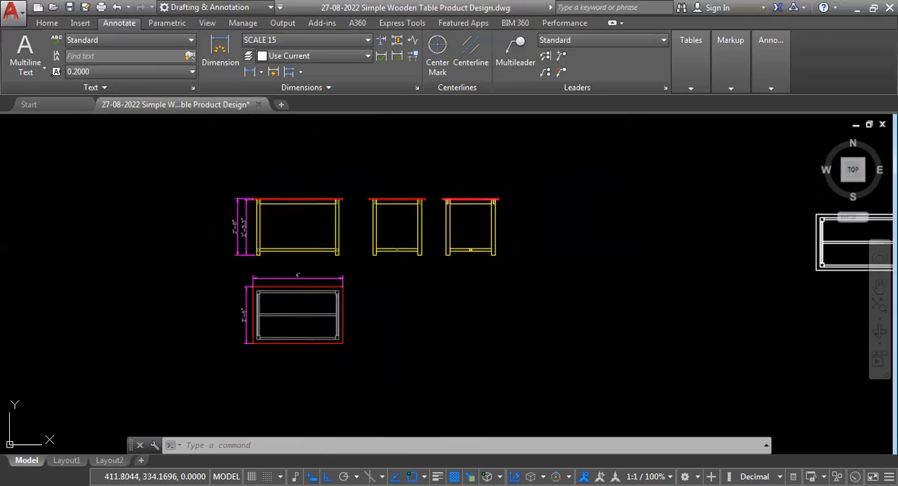
scroll(185, 309, down, 4)
scroll(185, 310, up, 2)
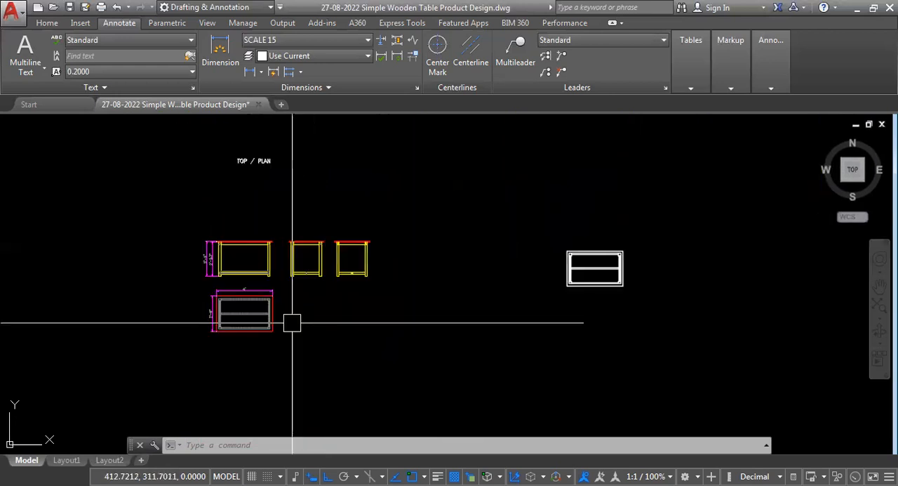
- Save the drawing with its dimensioned front and top views
scroll(293, 322, down, 2)
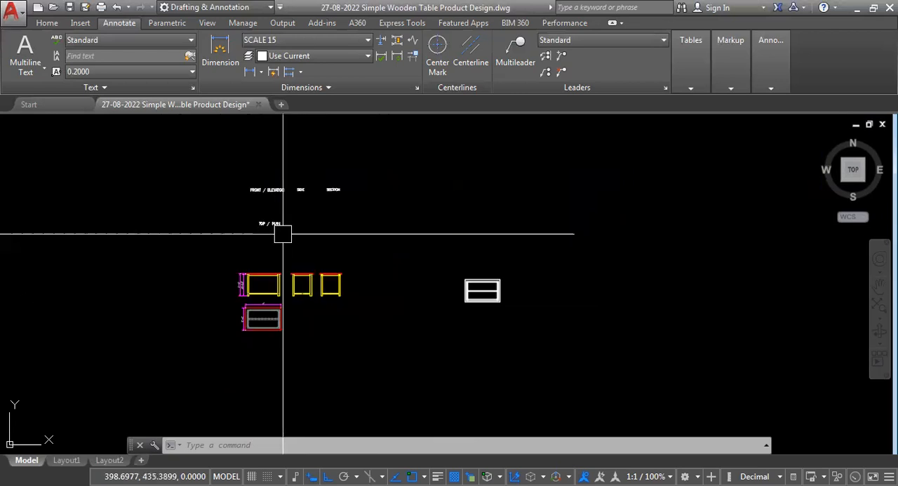
middle_click(308, 330)
middle_click(308, 329)
key(ctrl+s)
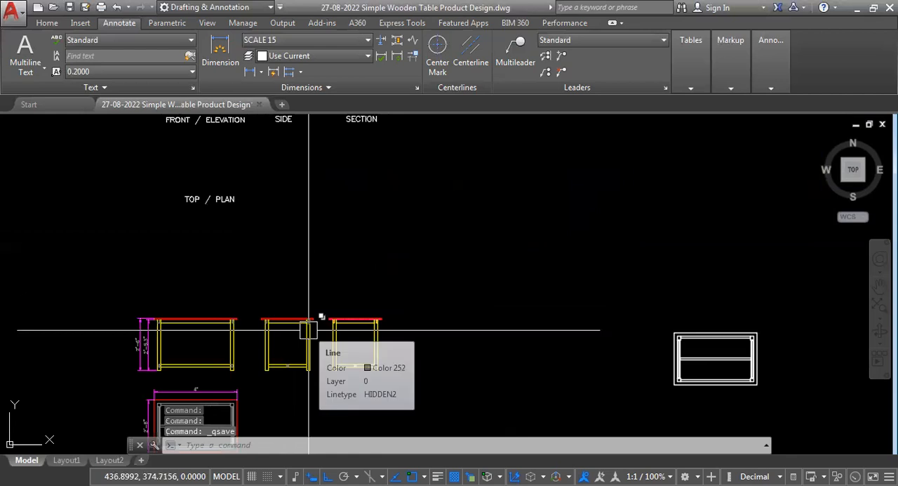